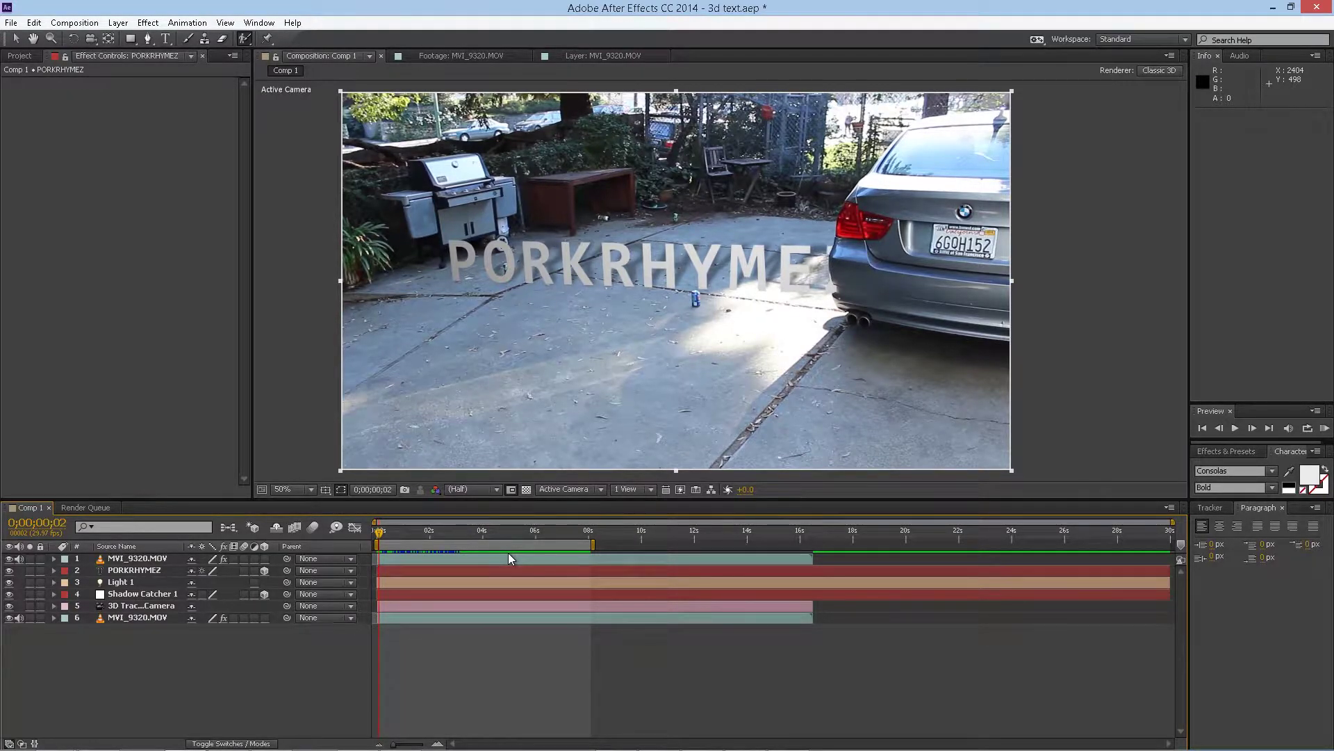
left_click(149, 23)
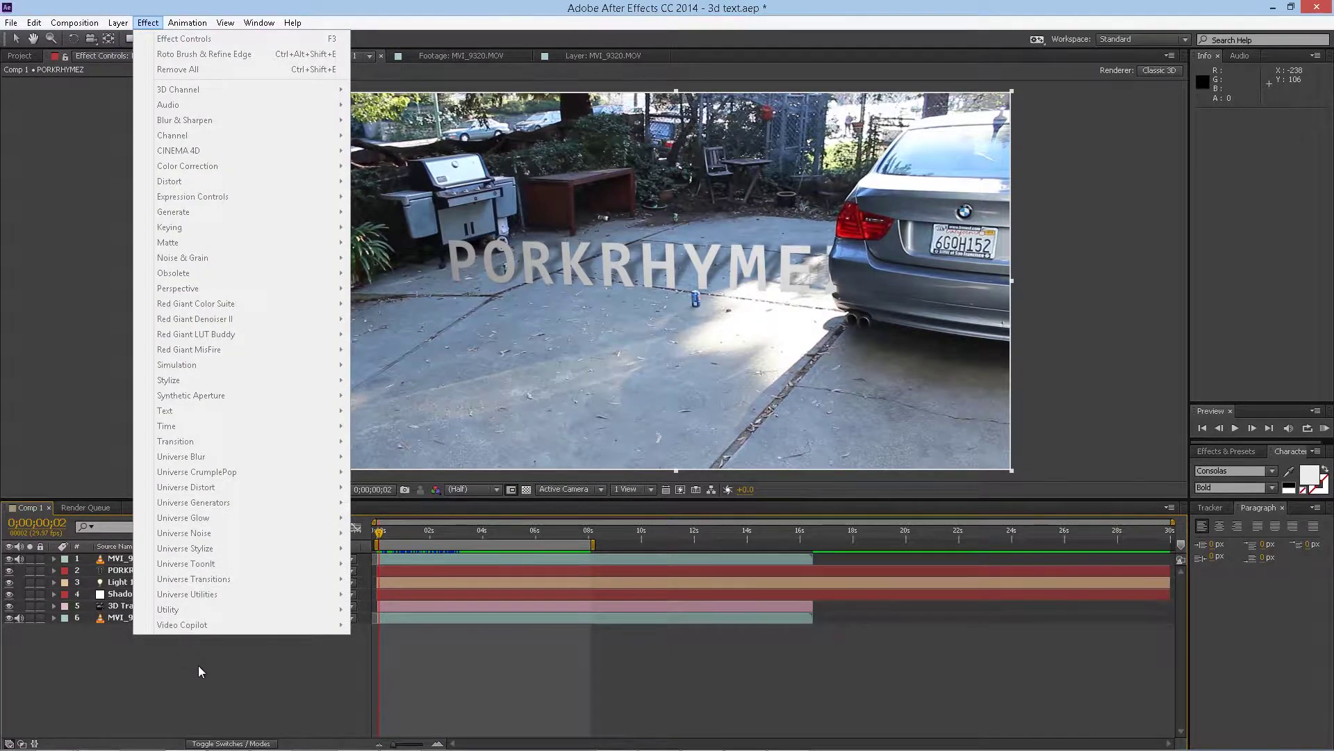
left_click(128, 617)
left_click(148, 23)
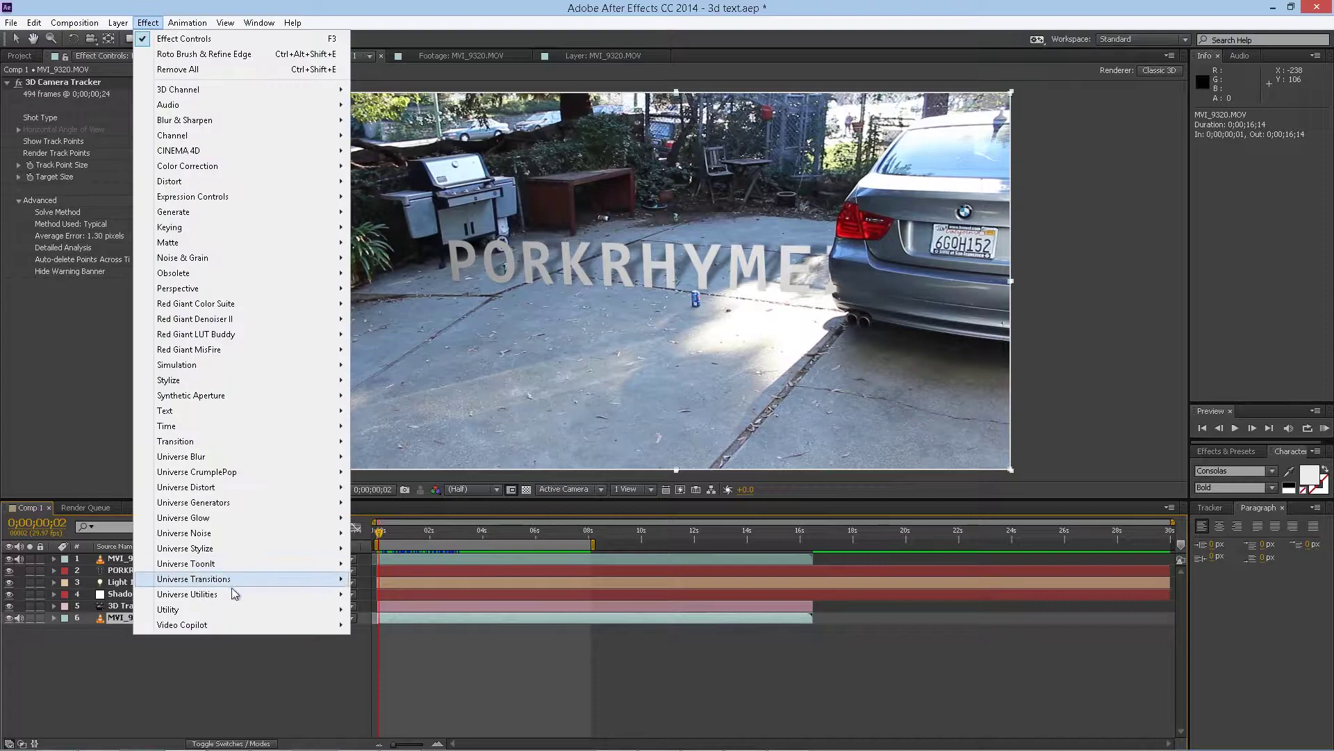
mouse_move(245, 624)
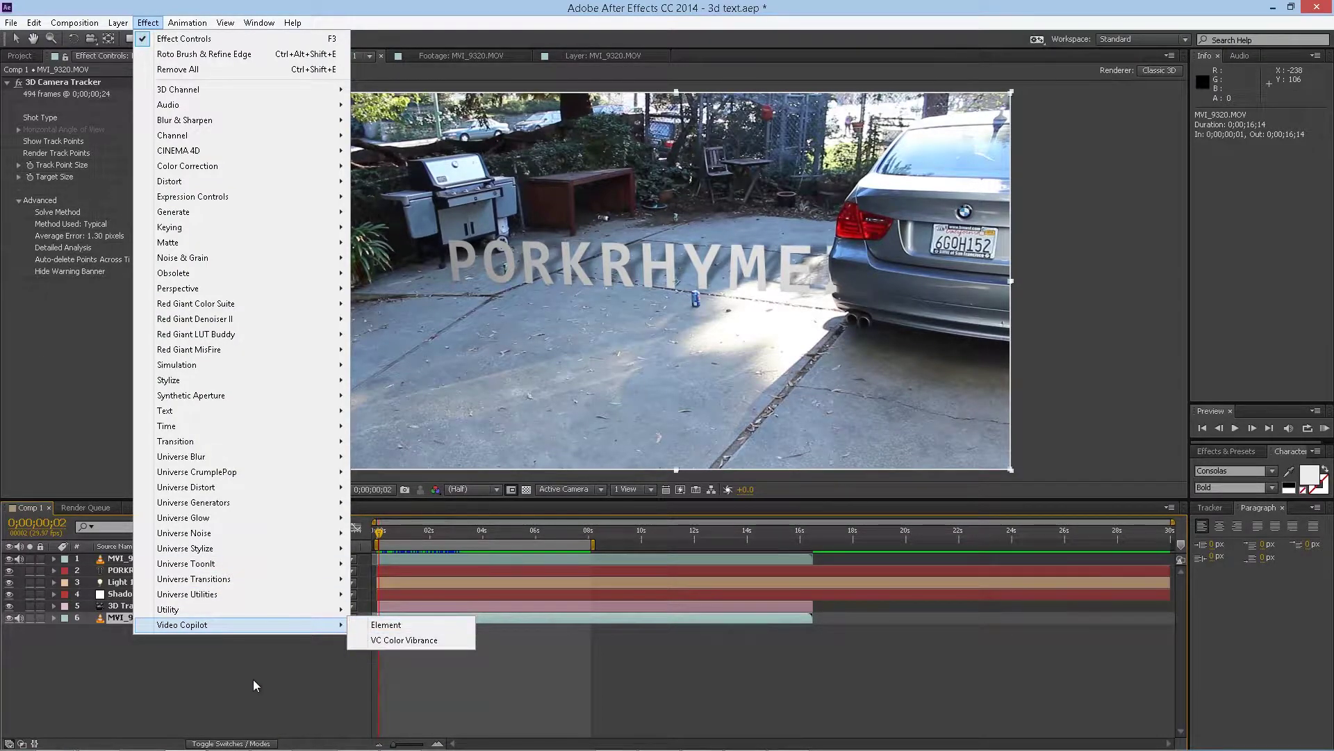
left_click(238, 690)
Play a RAM preview of the finished PORKRHYMEZ text composition from the start of the timeline
left_click_drag(379, 531, 376, 452)
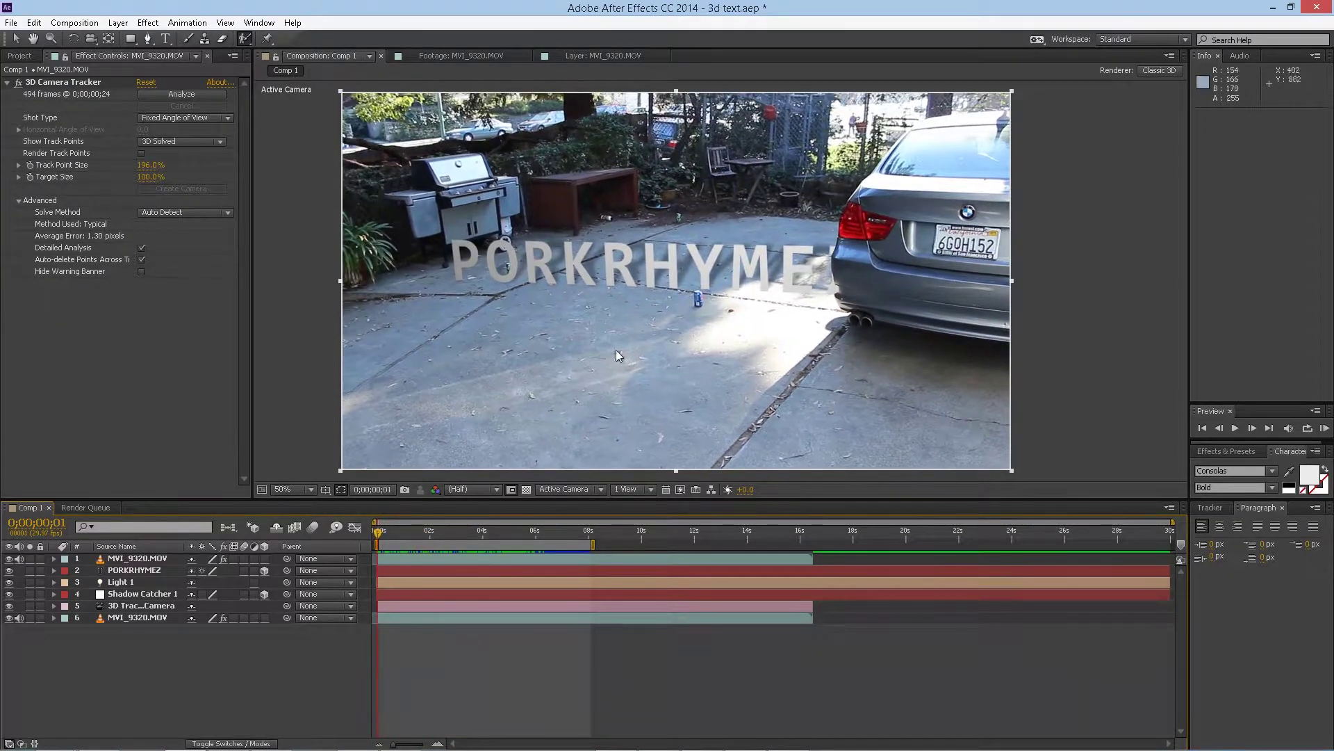
left_click(1326, 429)
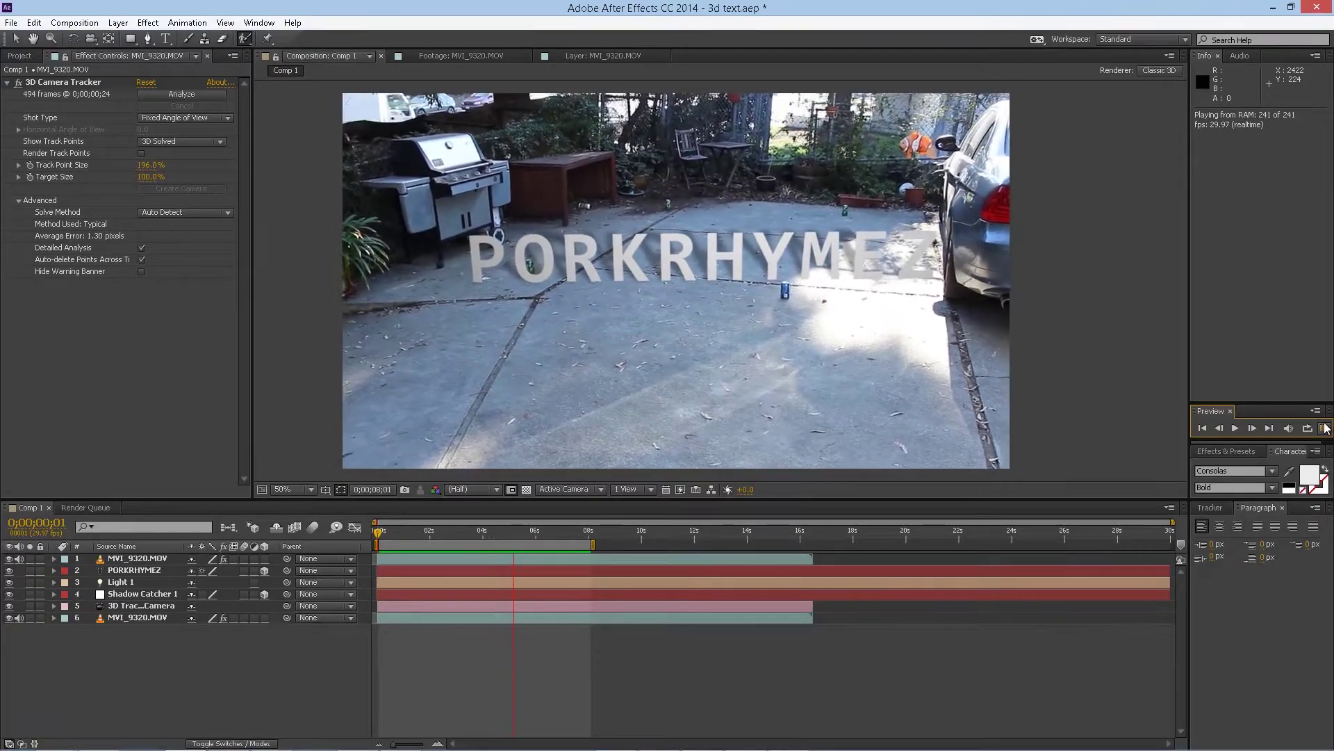
left_click(790, 363)
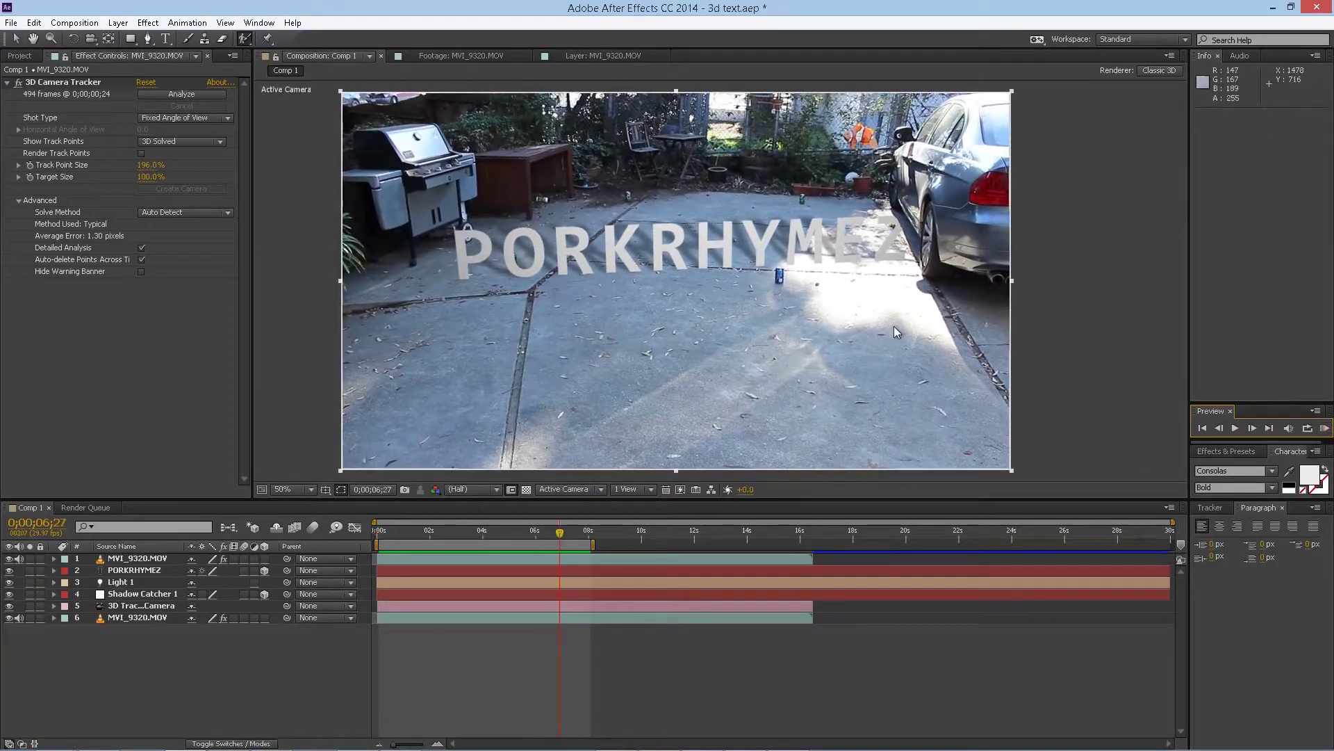
Create a new composition named text 3d with the HDTV 1080 29.97 preset
key("ctrl+k")
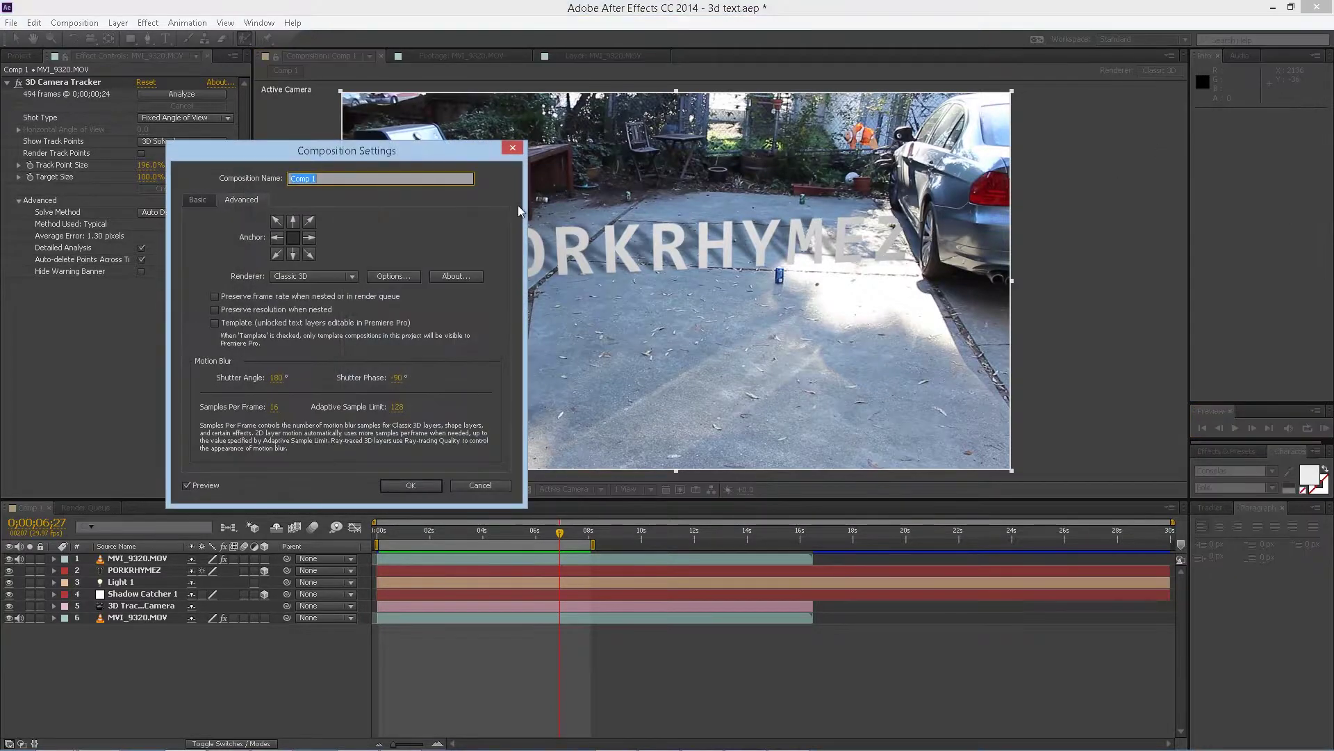
left_click(515, 149)
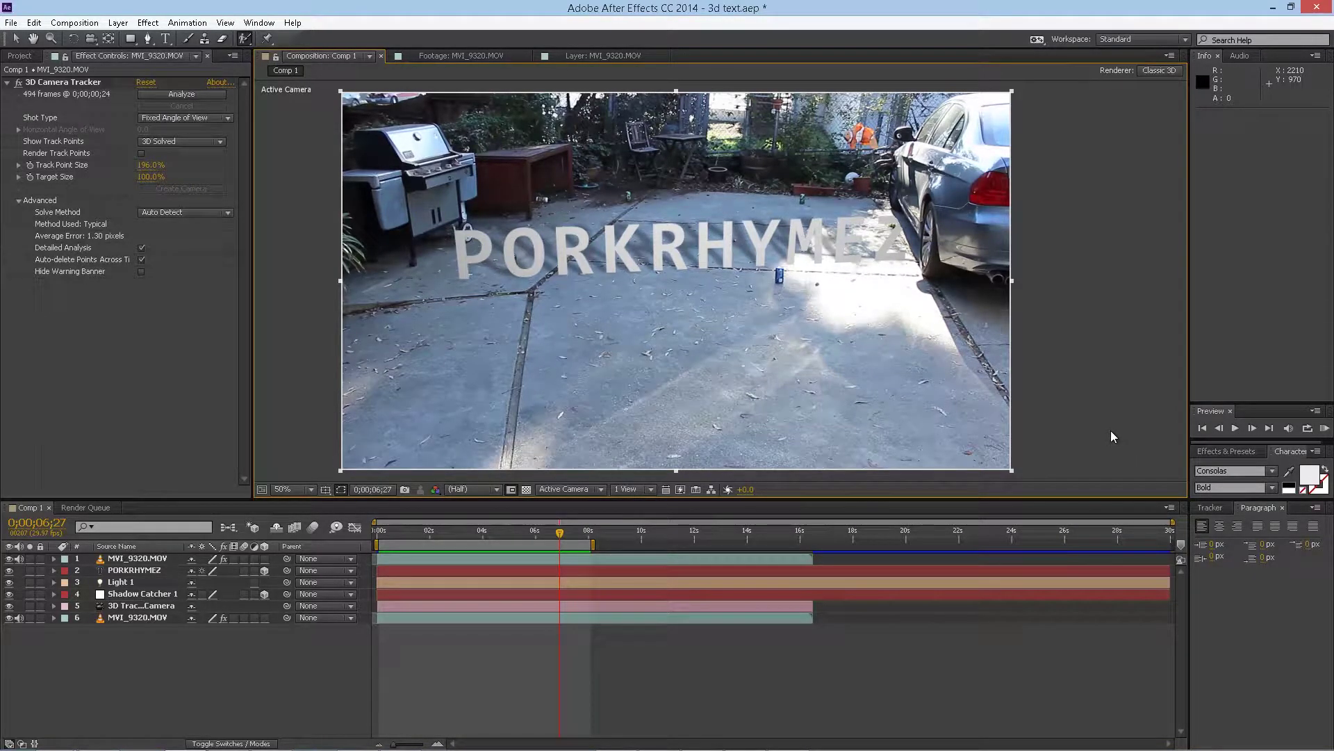
left_click(19, 56)
left_click(75, 22)
left_click(99, 39)
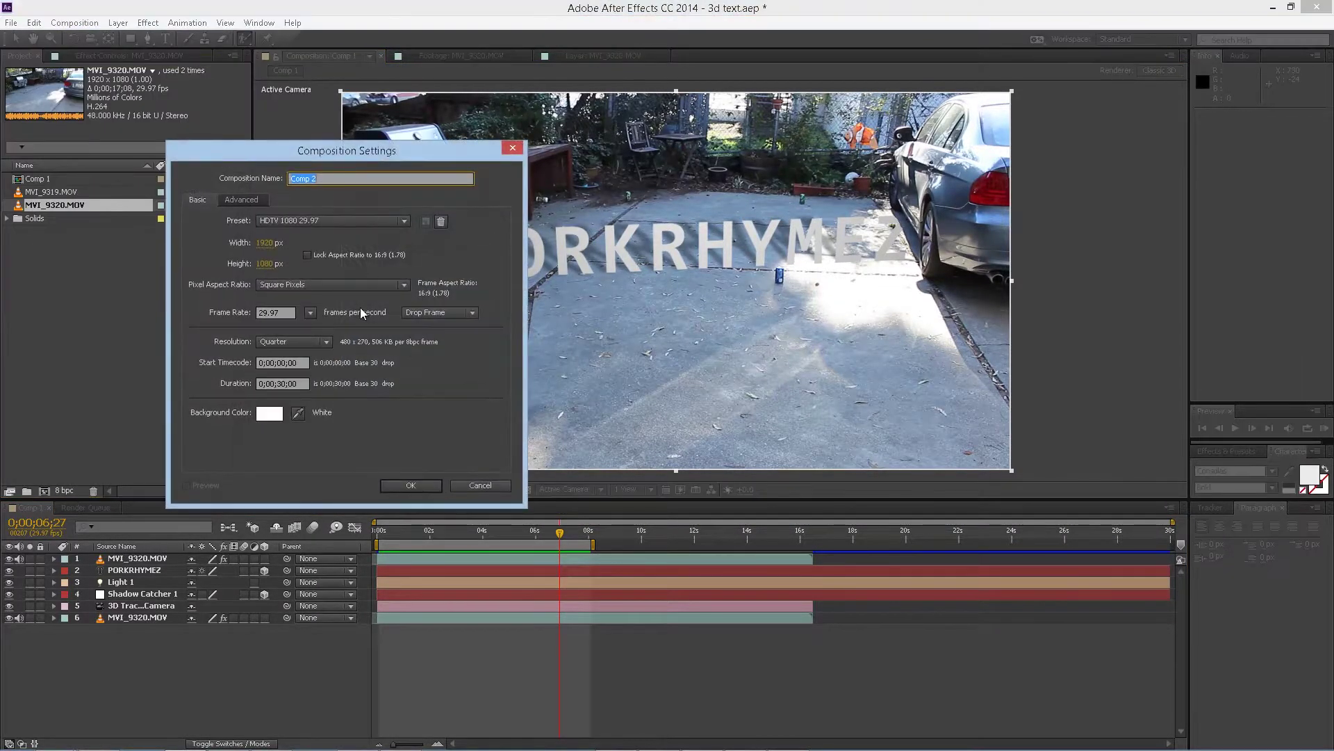
key("BackSpace")
type("text 3d")
key("Return")
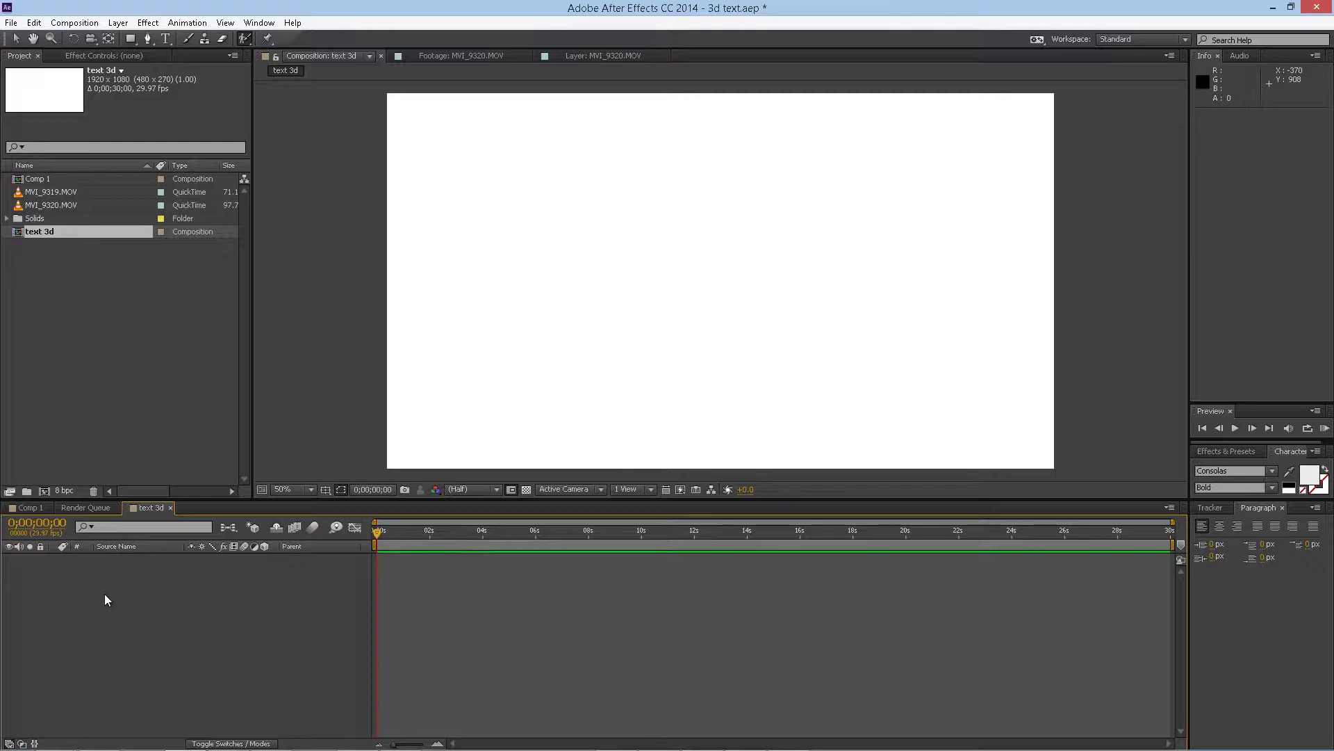
Add the MVI_9320.MOV footage to the text 3d timeline and scrub to about 4 seconds
left_click(50, 204)
left_click(52, 195)
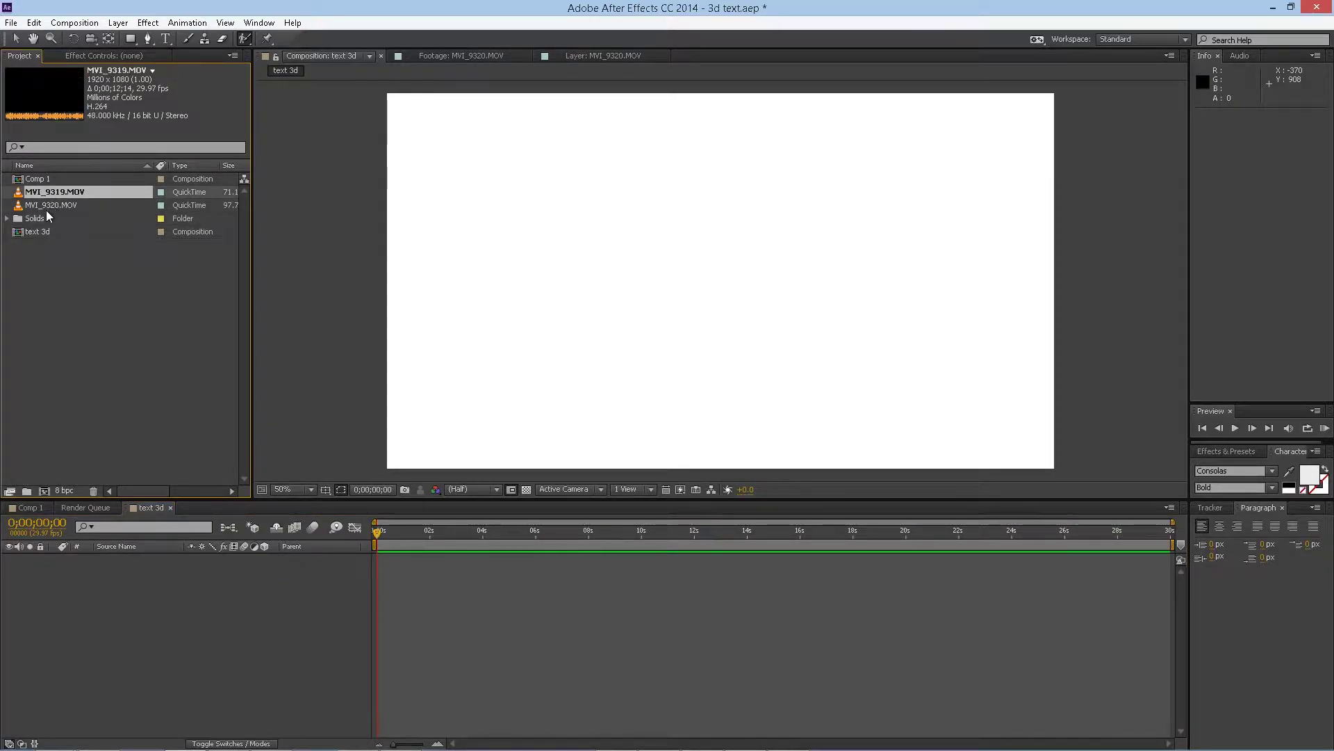
left_click(49, 206)
left_click_drag(56, 205, 348, 603)
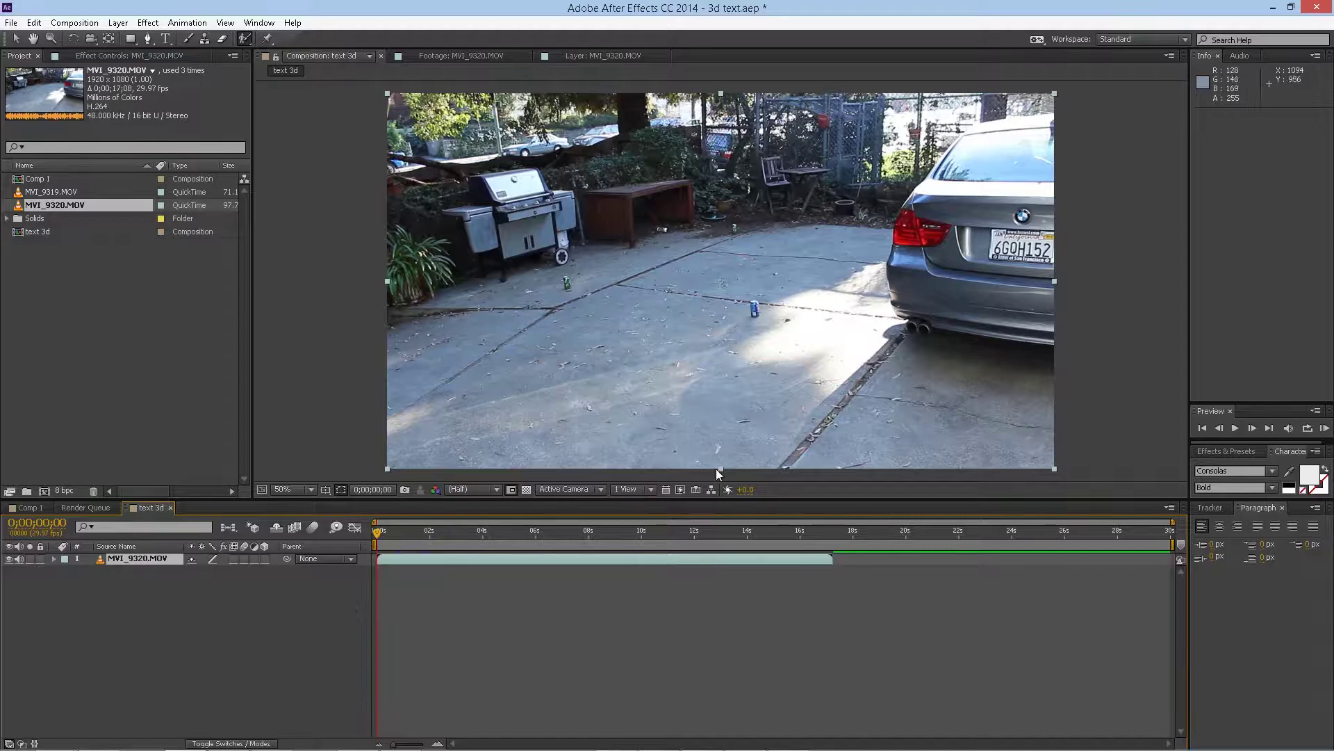
left_click_drag(455, 530, 487, 529)
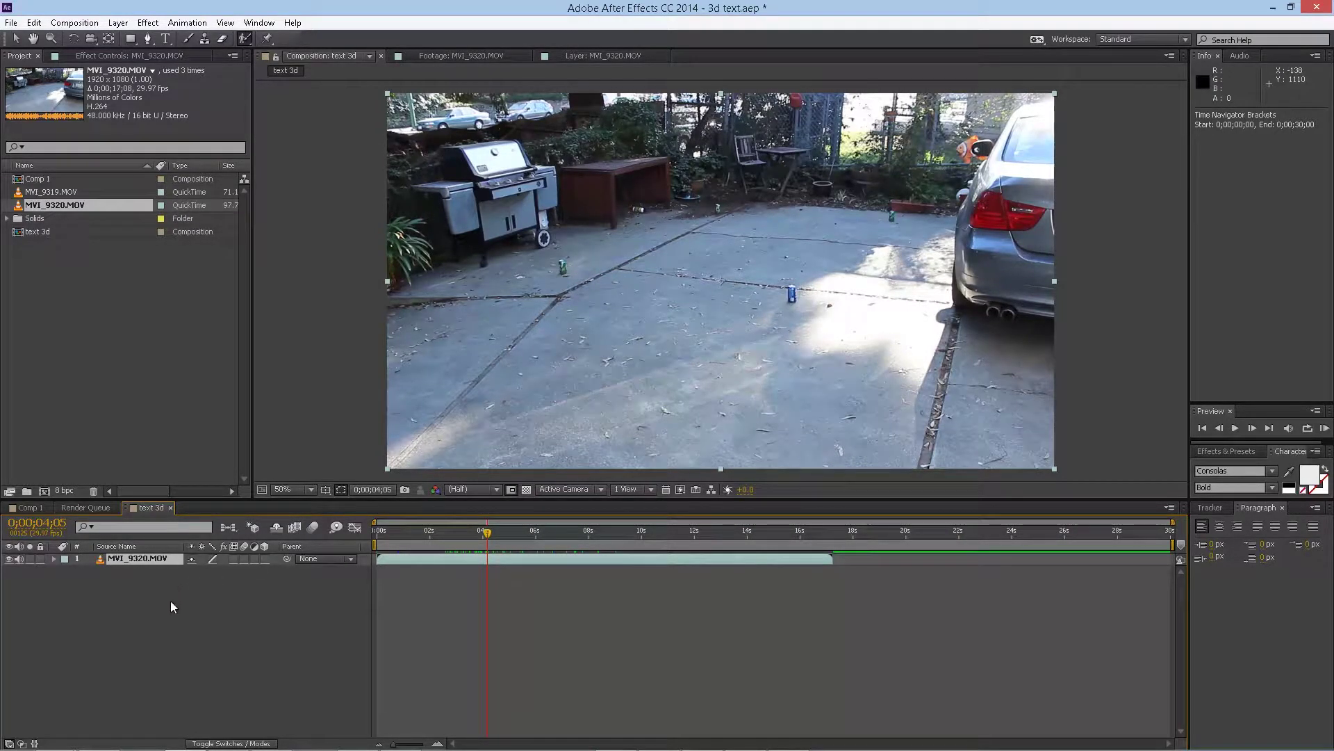
Show the tracking controls and start Track Camera on the MVI_9320.MOV layer
right_click(144, 561)
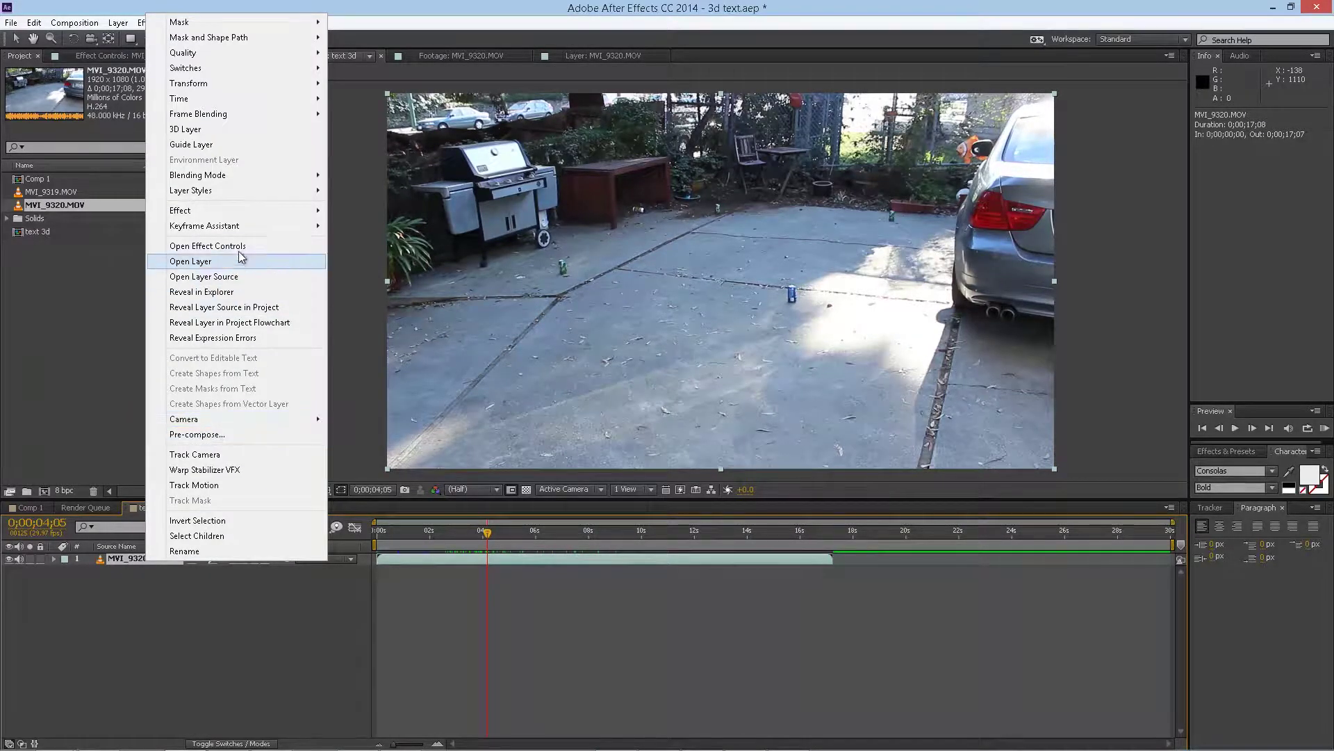
left_click(885, 652)
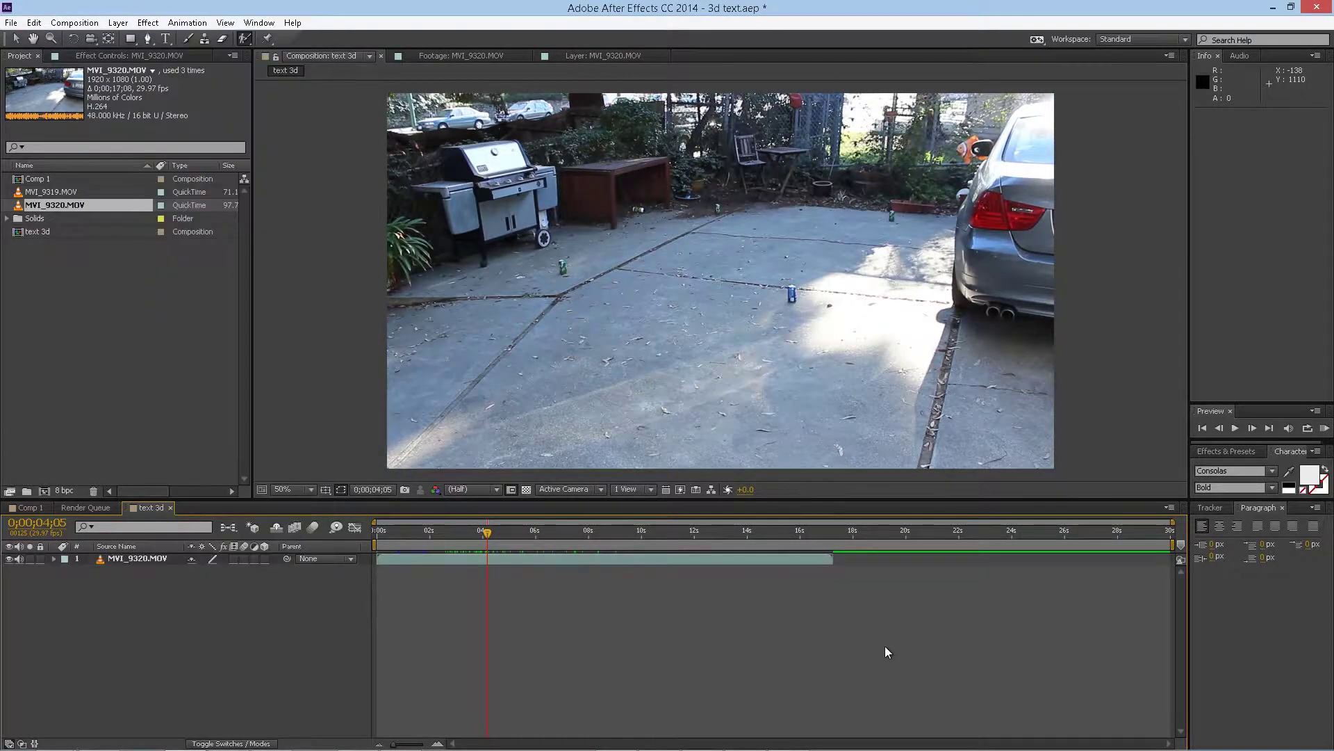
left_click(135, 560)
left_click(258, 22)
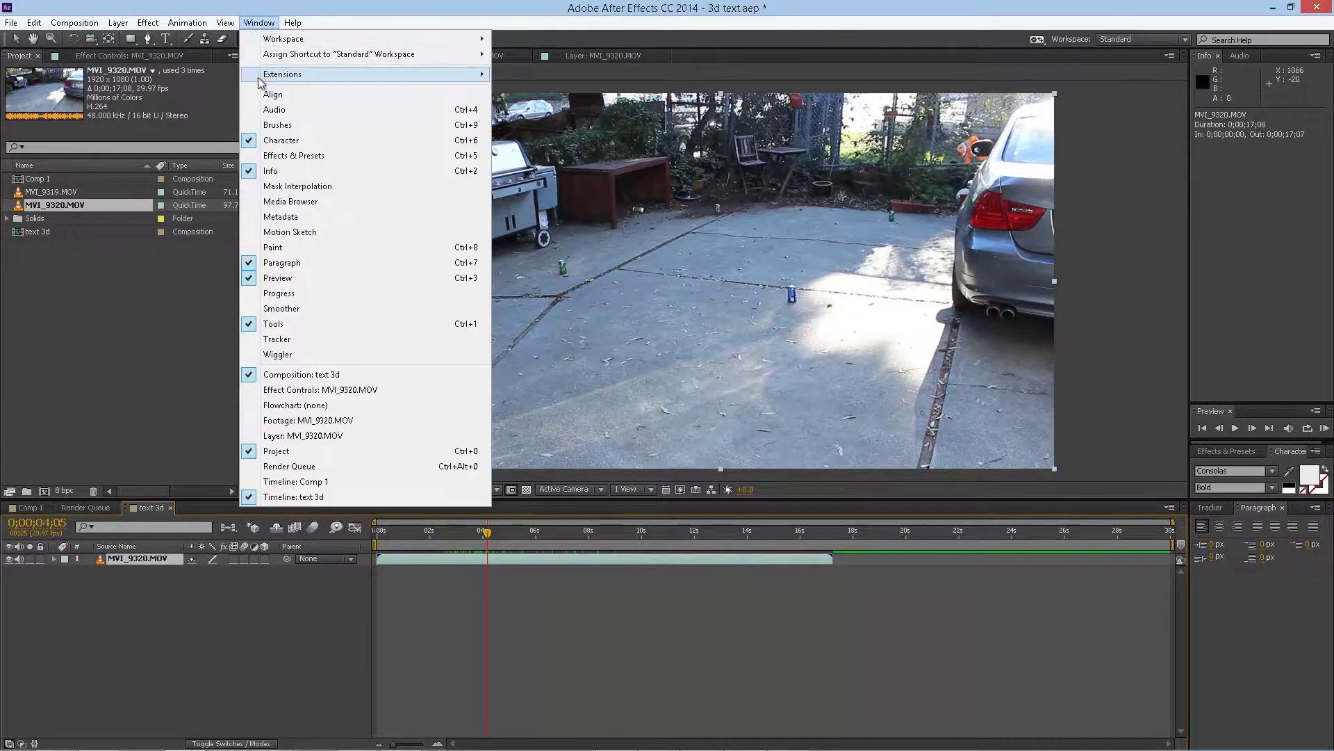
left_click(294, 339)
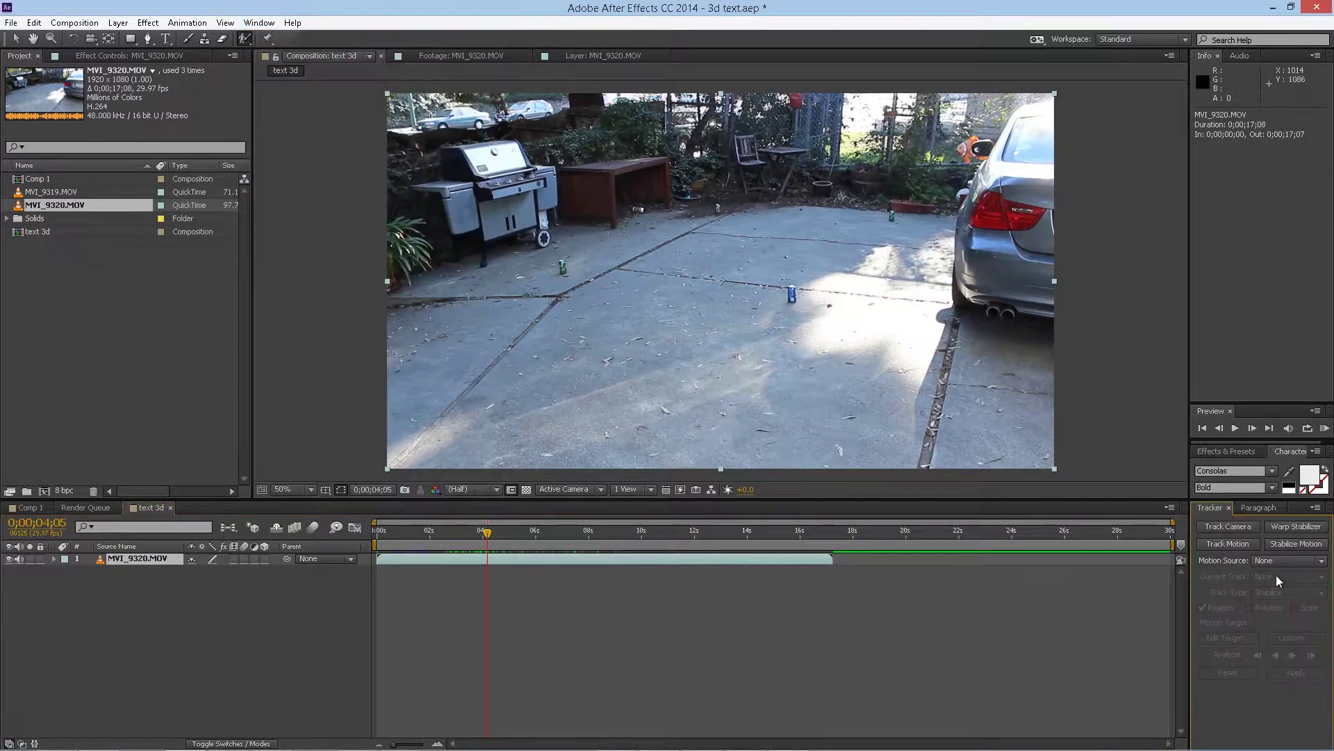
left_click(1241, 530)
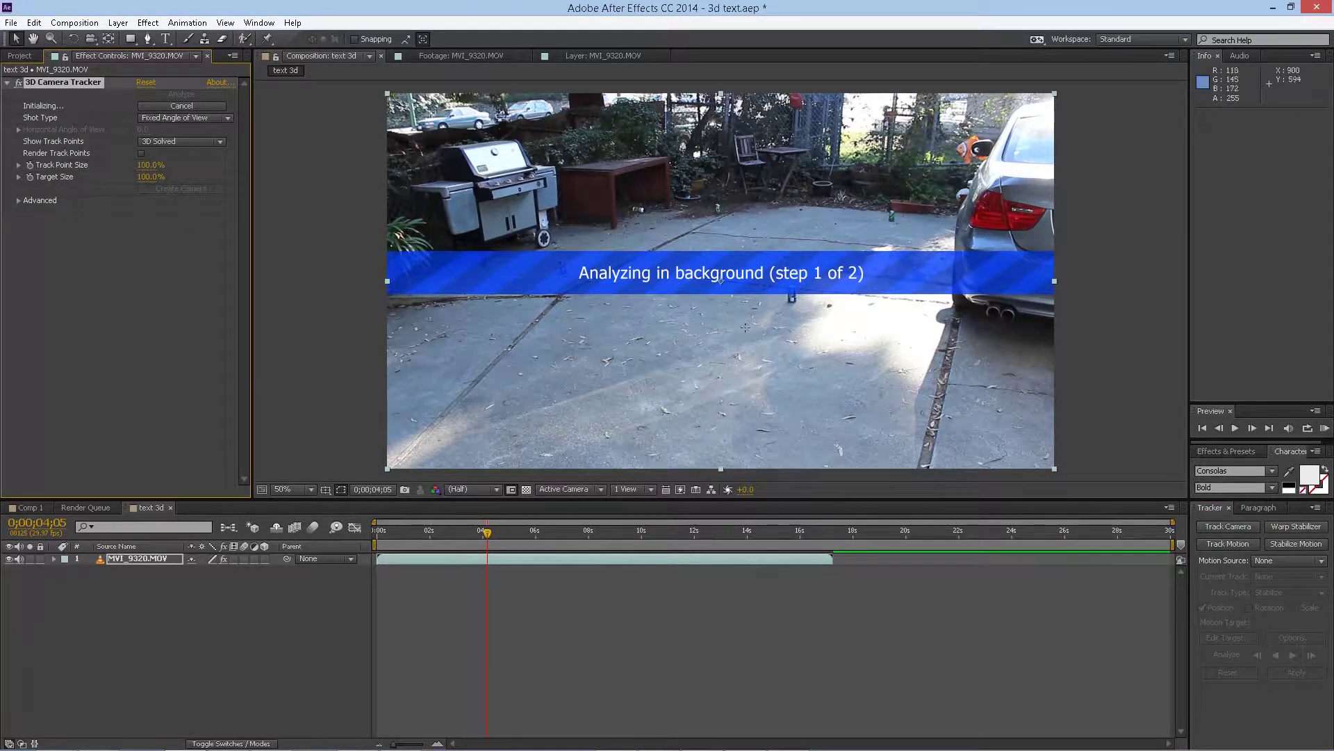
In Comp 1, delete every layer above the already tracked bottom MVI_9320.MOV layer and select that footage
left_click(31, 507)
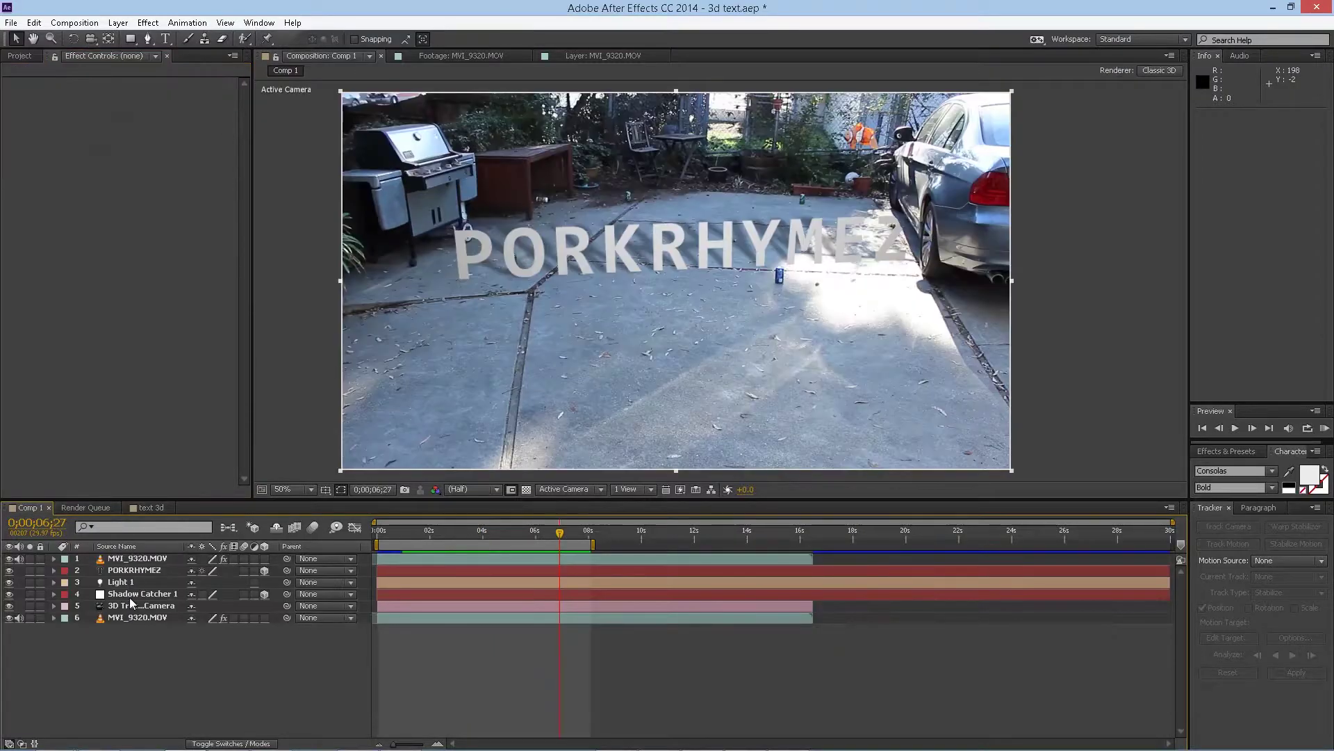
left_click(136, 605)
left_click(137, 560, "shift")
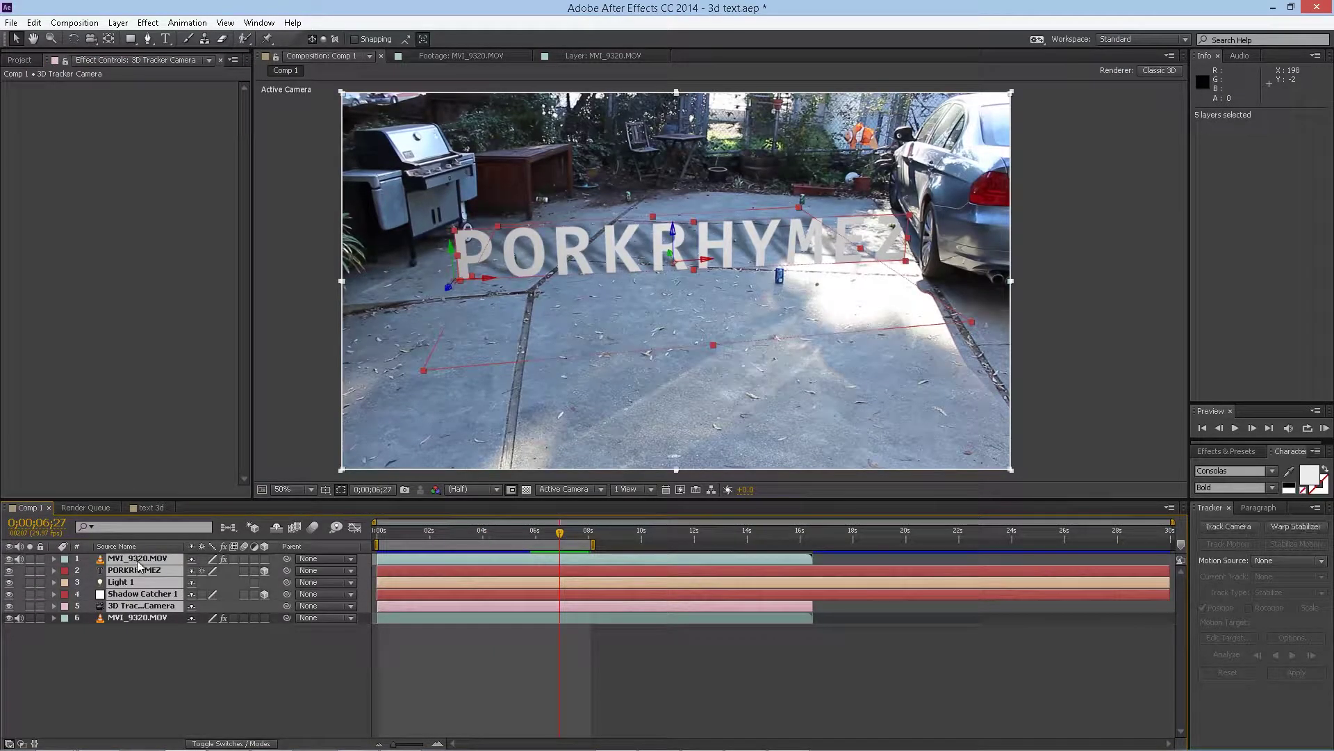
key("Delete")
left_click(126, 565)
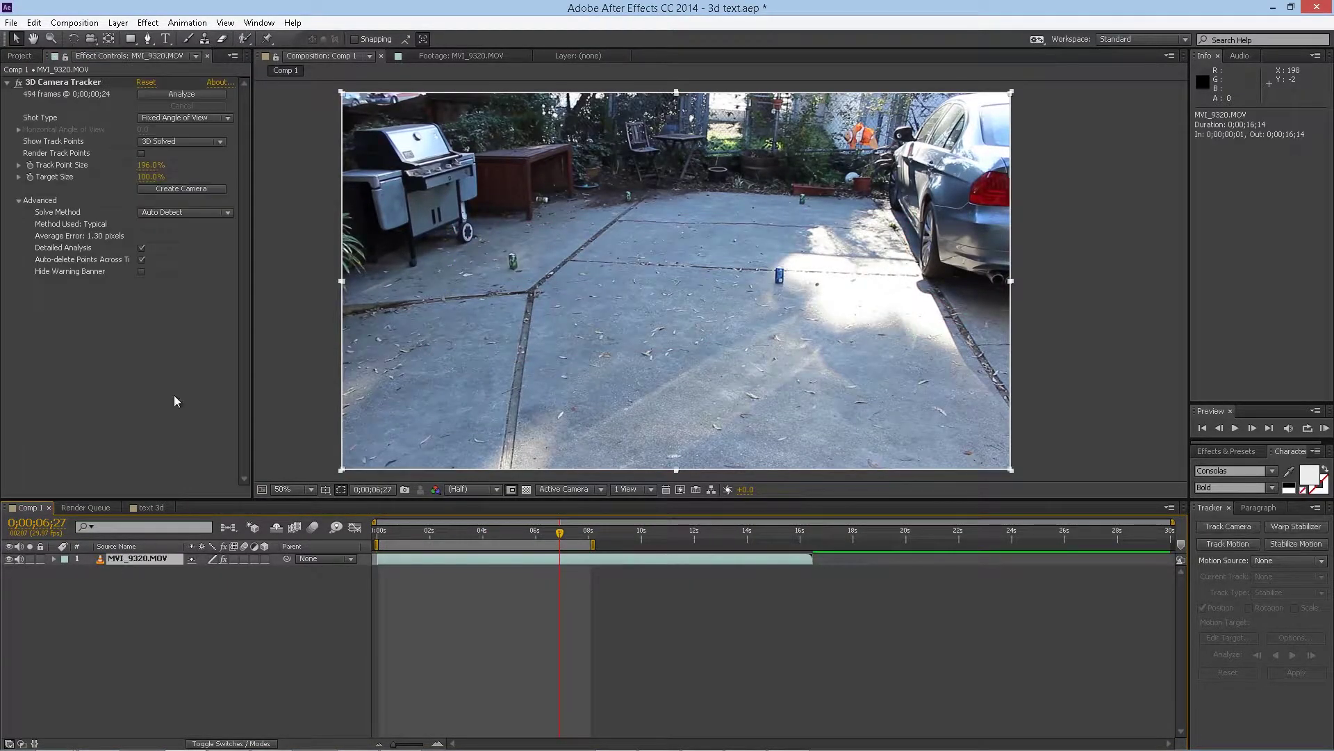
Expand the 3D Camera Tracker's Advanced options in the text 3d composition and close that composition's timeline
left_click(142, 505)
left_click(79, 88)
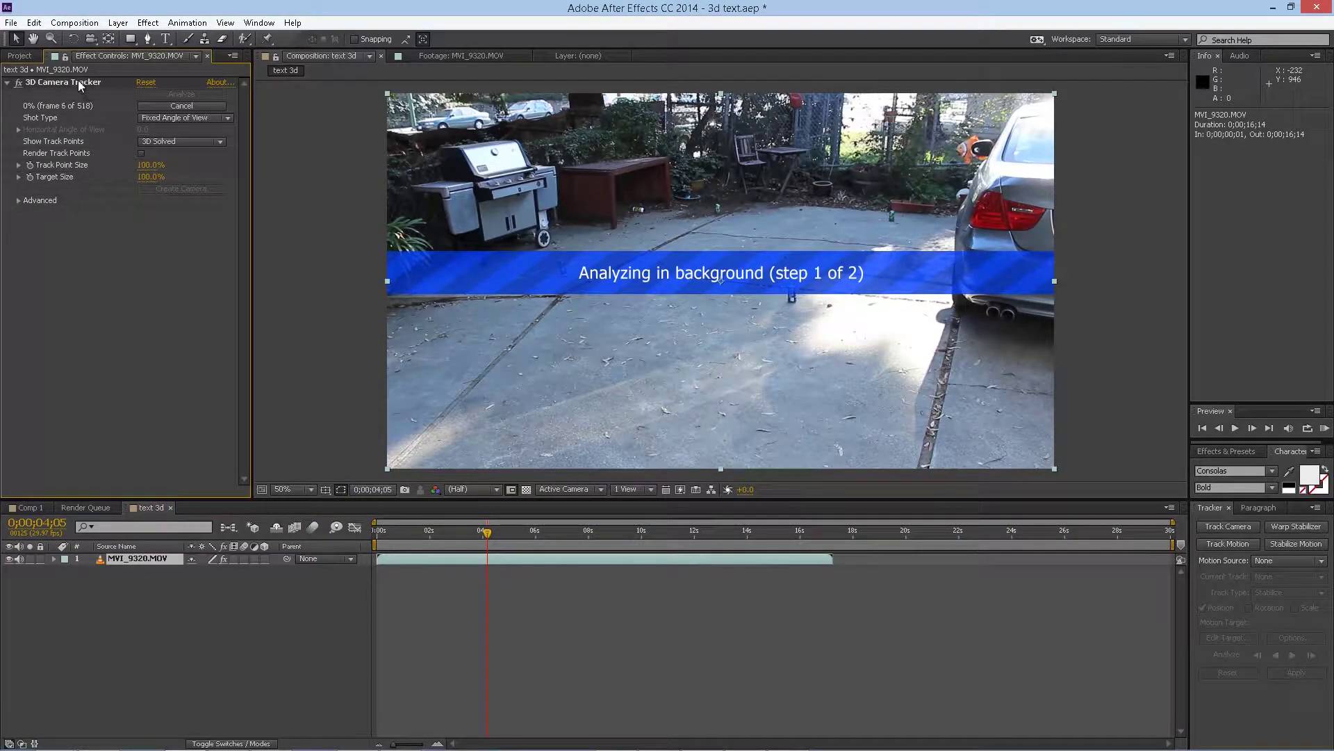
left_click(18, 201)
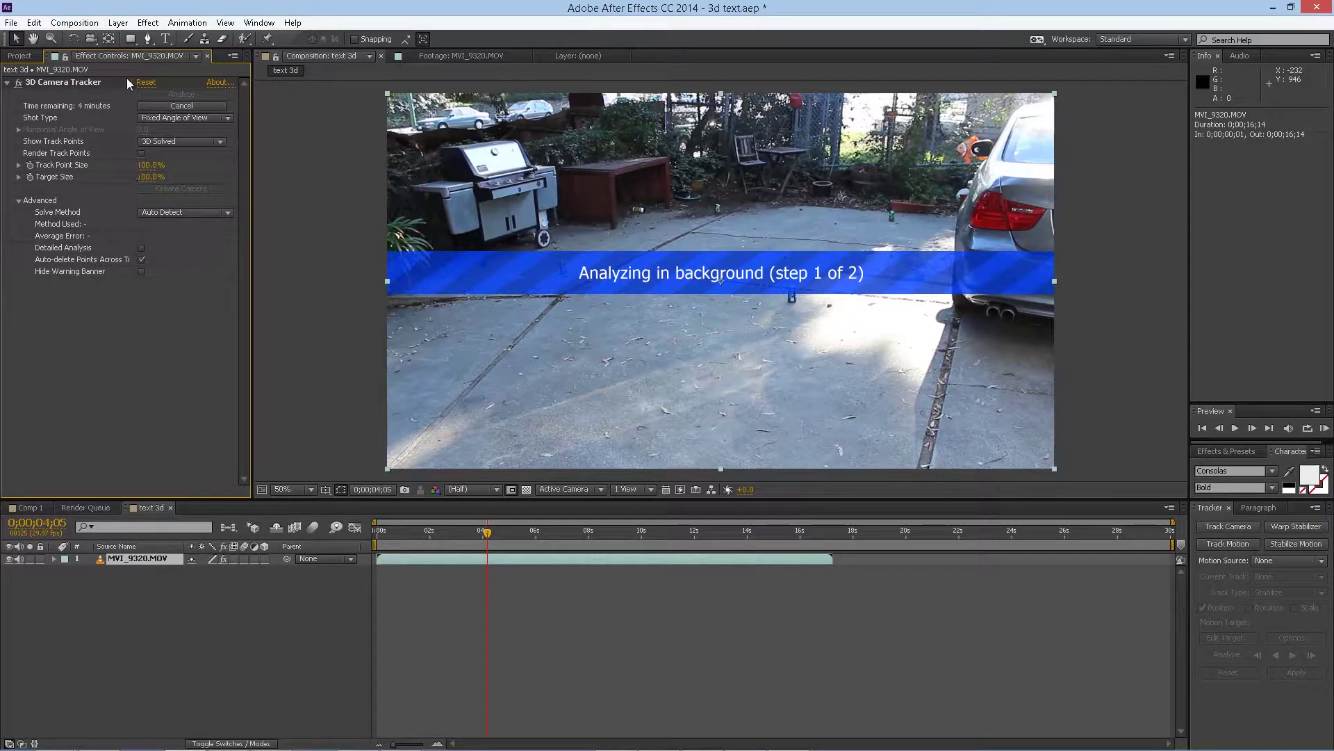
left_click(164, 118)
left_click(169, 507)
In Comp 1, select the 3D Camera Tracker points on the pavement between the cans and create a shadow catcher, camera and light
left_click(29, 508)
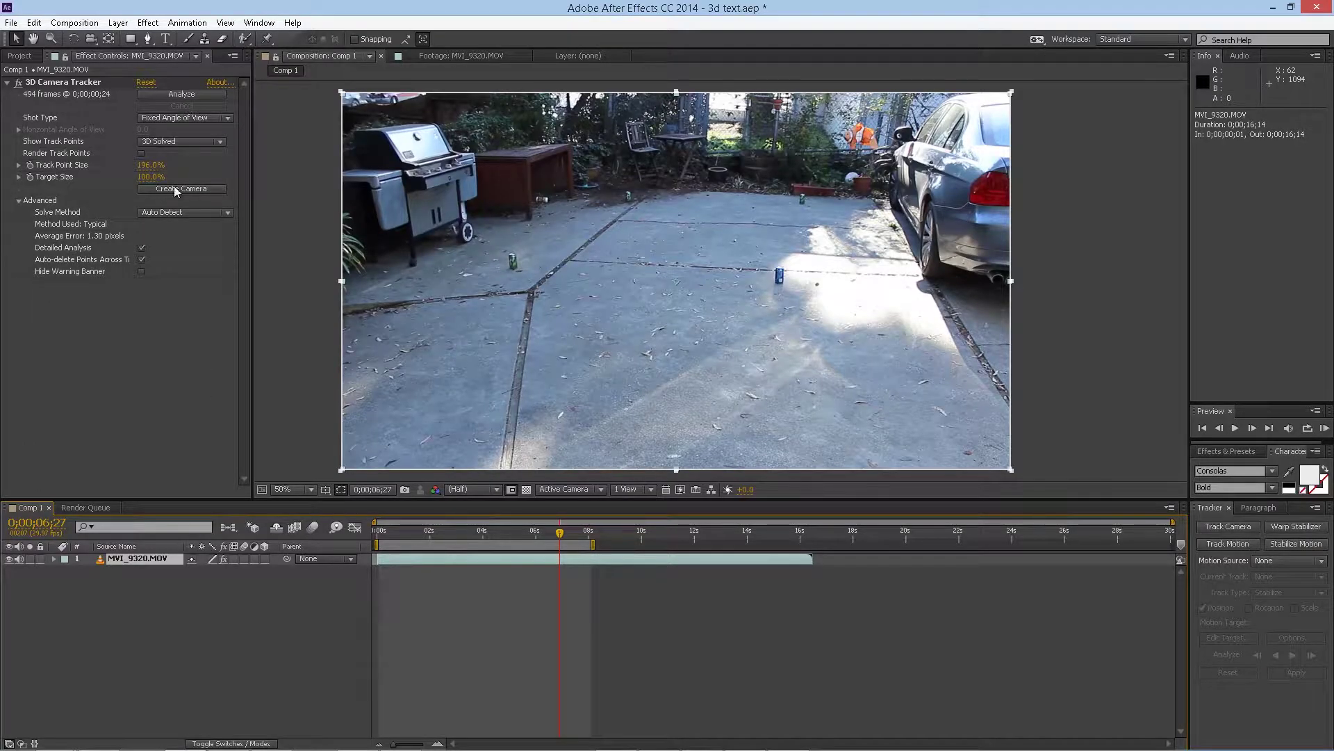
left_click(59, 82)
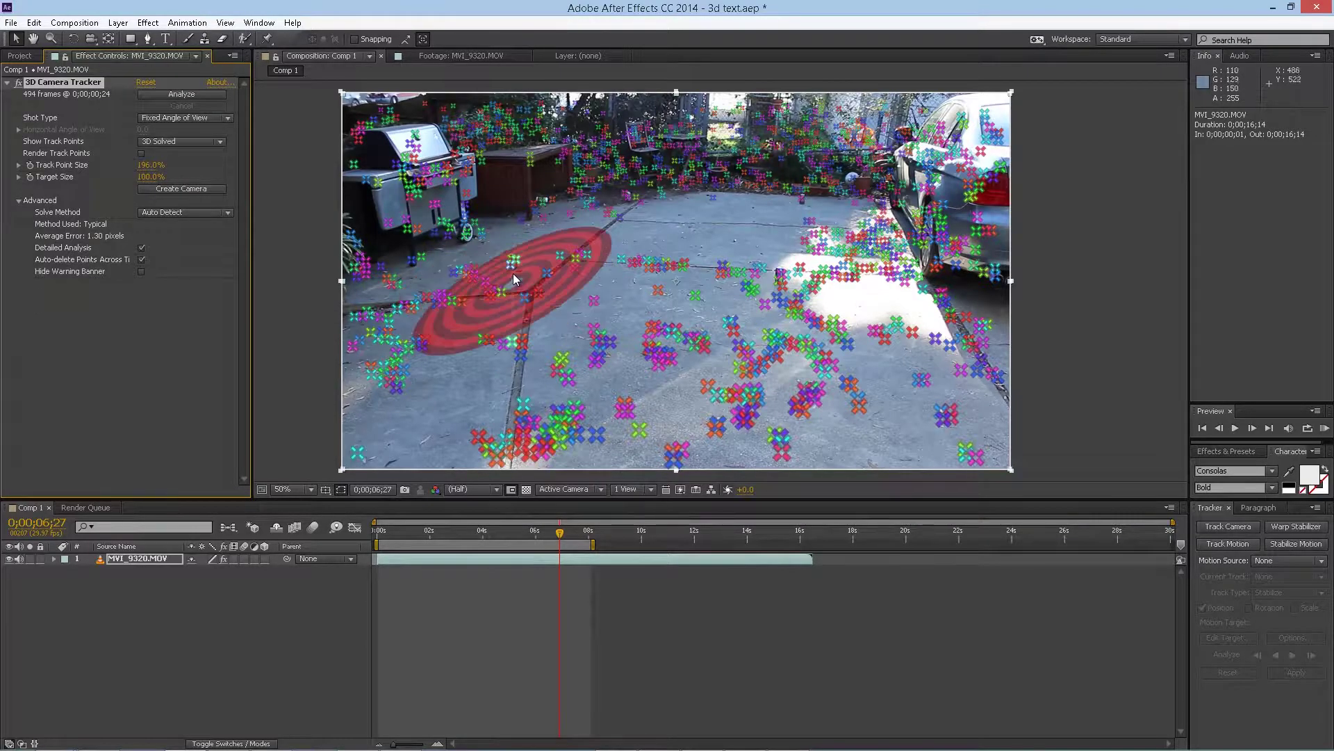
left_click(515, 260)
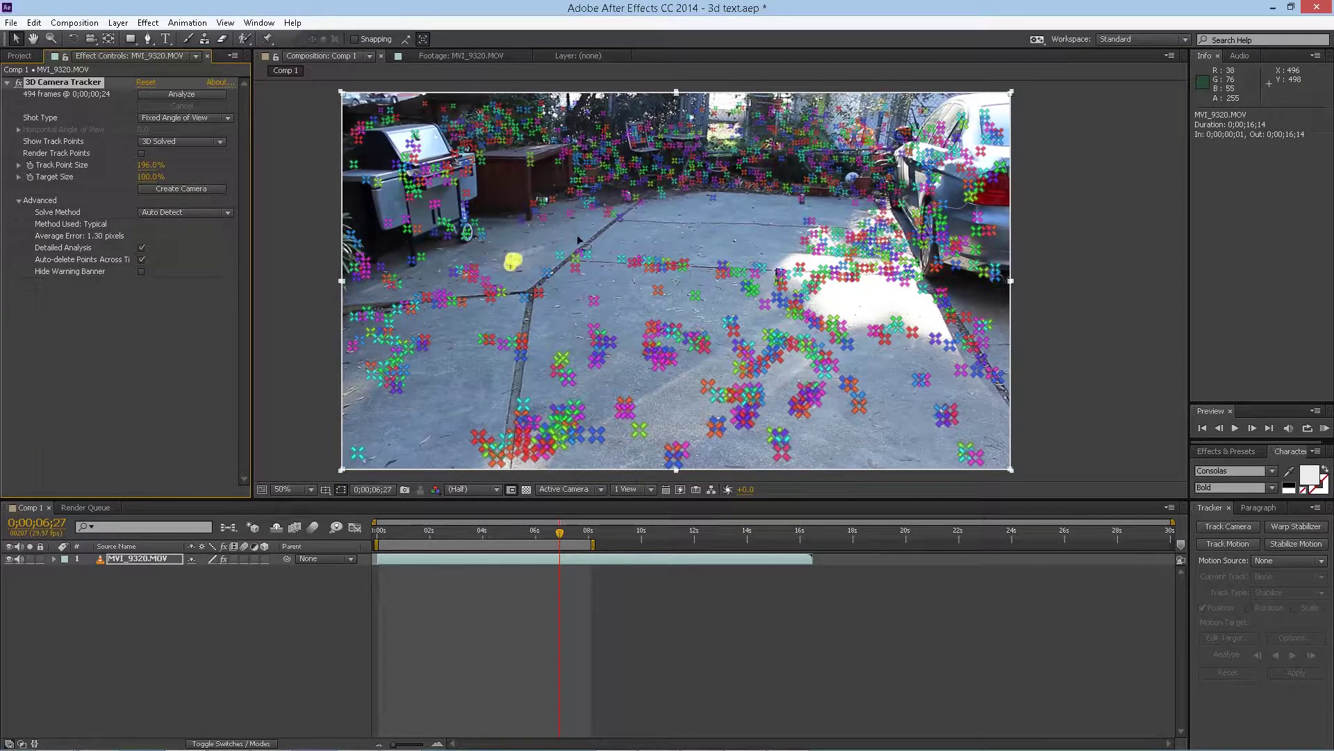
mouse_move(725, 198)
left_mouse_down()
mouse_move(536, 258)
mouse_move(716, 267)
mouse_move(790, 291)
left_mouse_up()
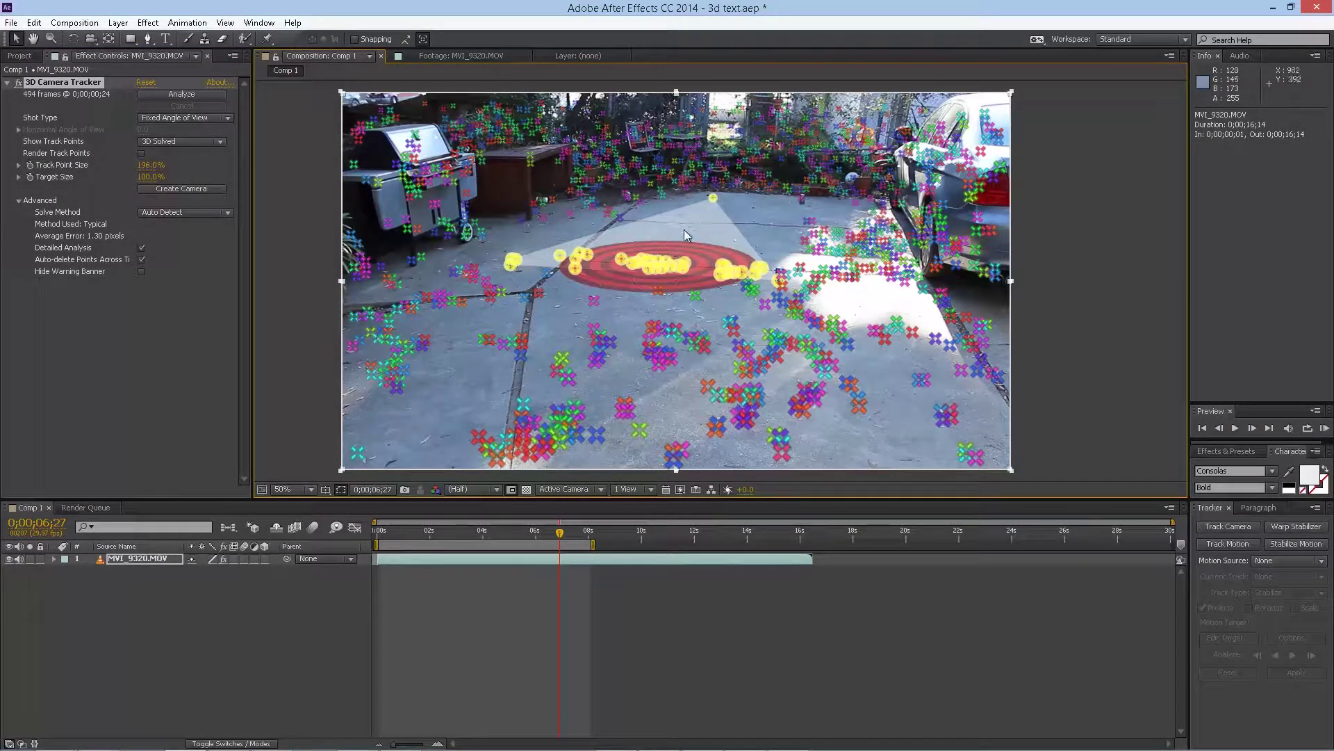
right_click(684, 234)
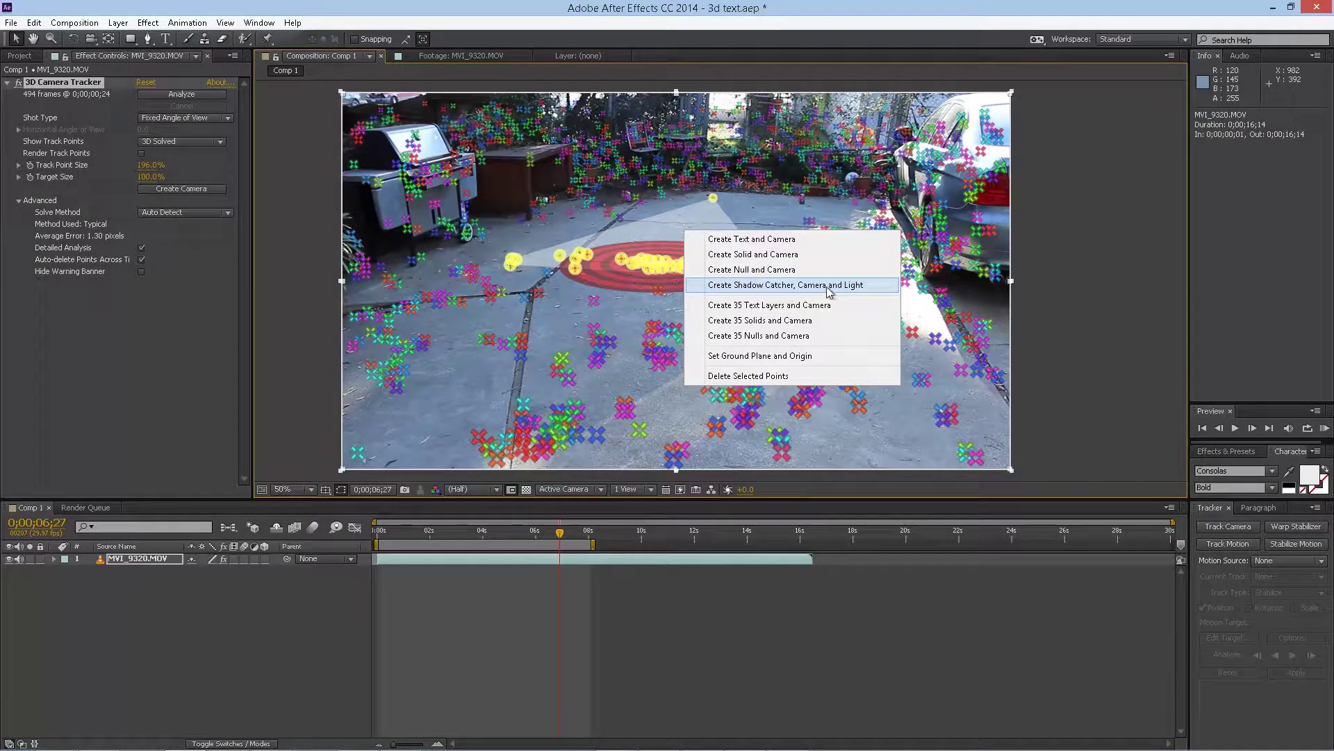
left_click(852, 288)
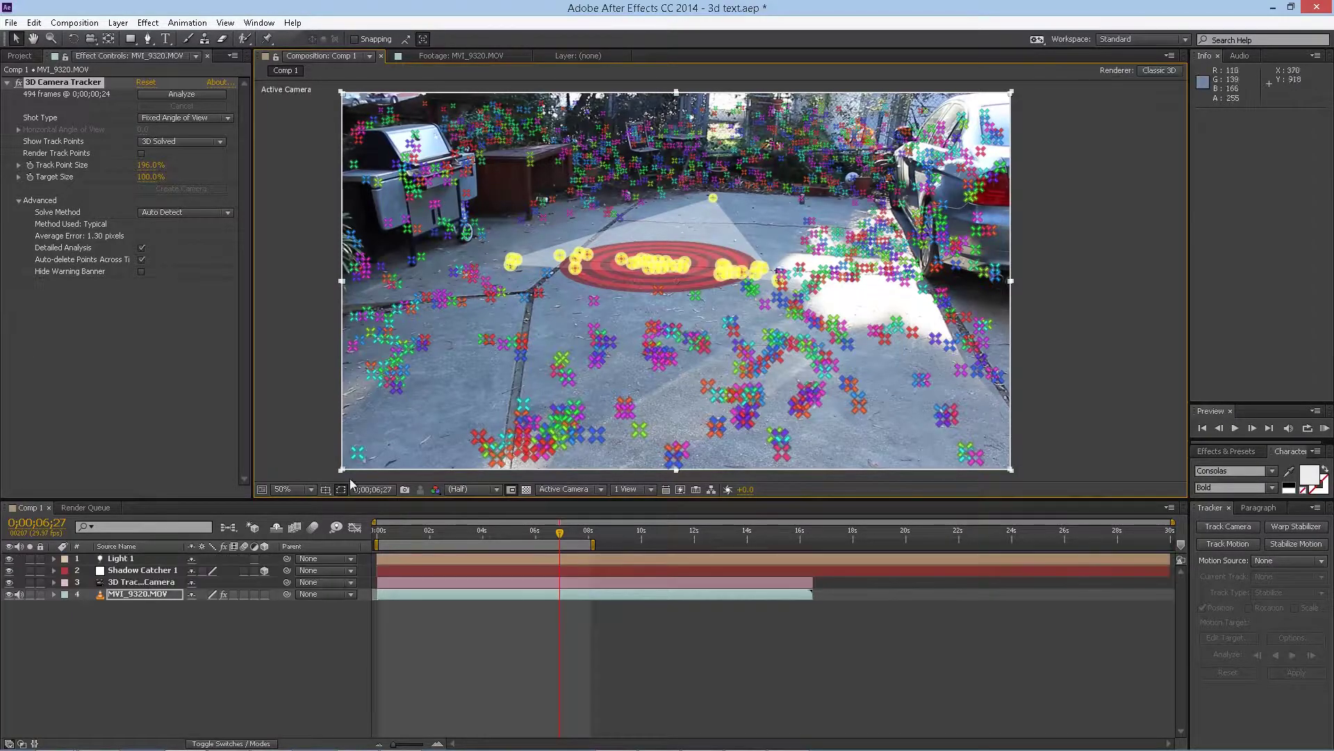
Select the tracked points on the pavement again in the MVI_9320.MOV layer's 3D Camera Tracker and create text and camera there
left_click(137, 584)
left_click(140, 571)
left_click(142, 560)
left_click(135, 591)
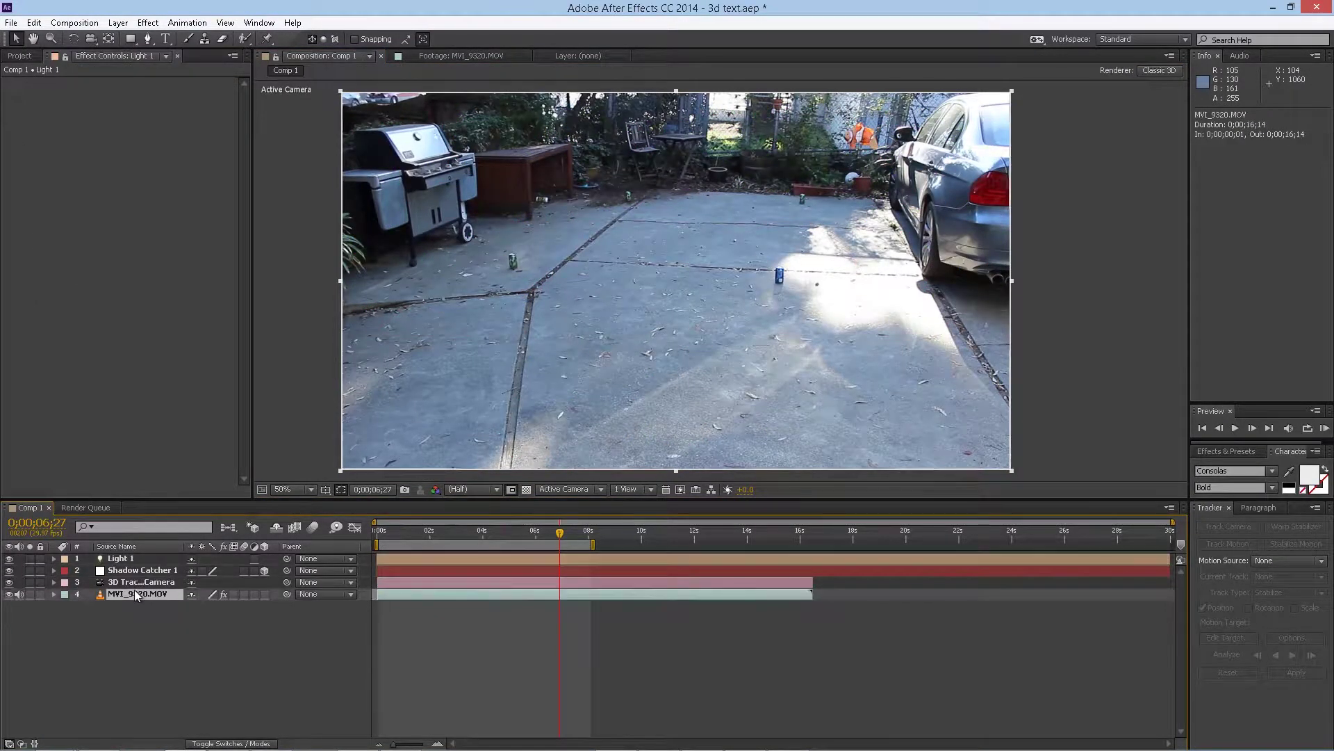
left_click(97, 86)
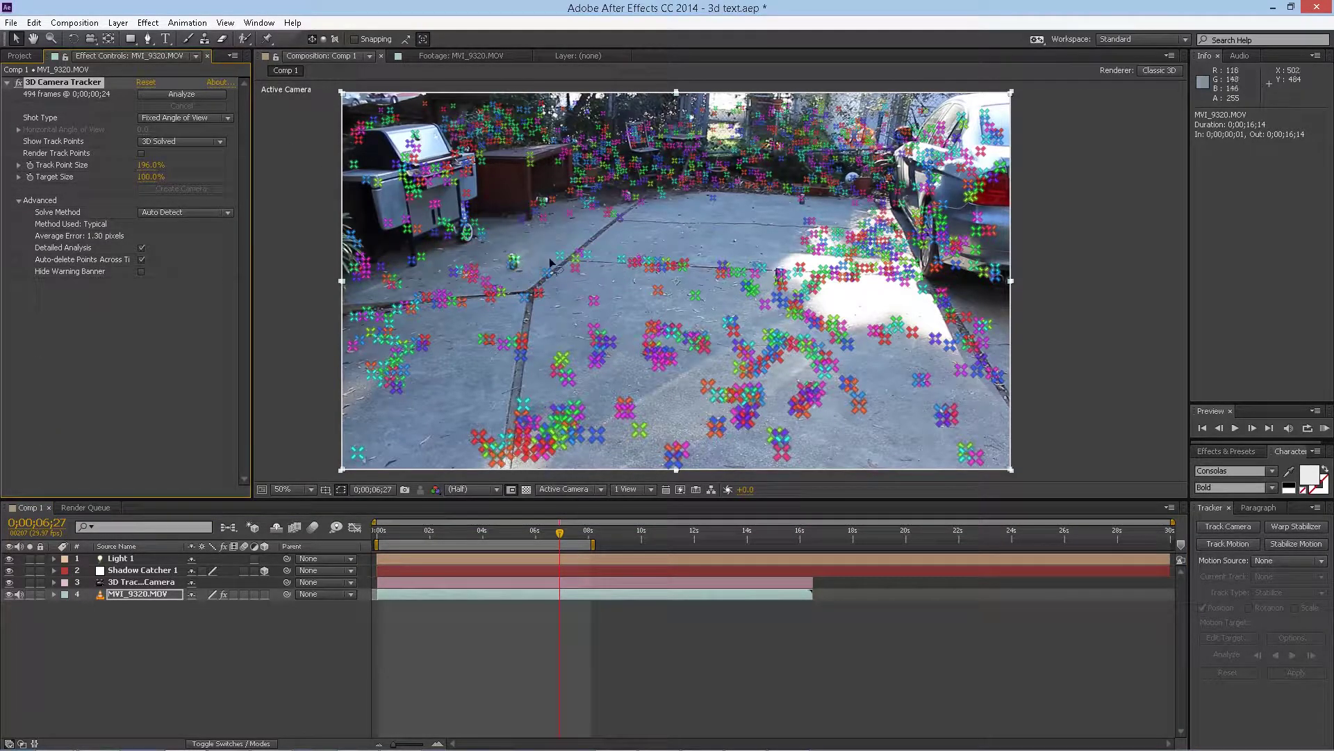
left_click_drag(727, 202, 778, 280)
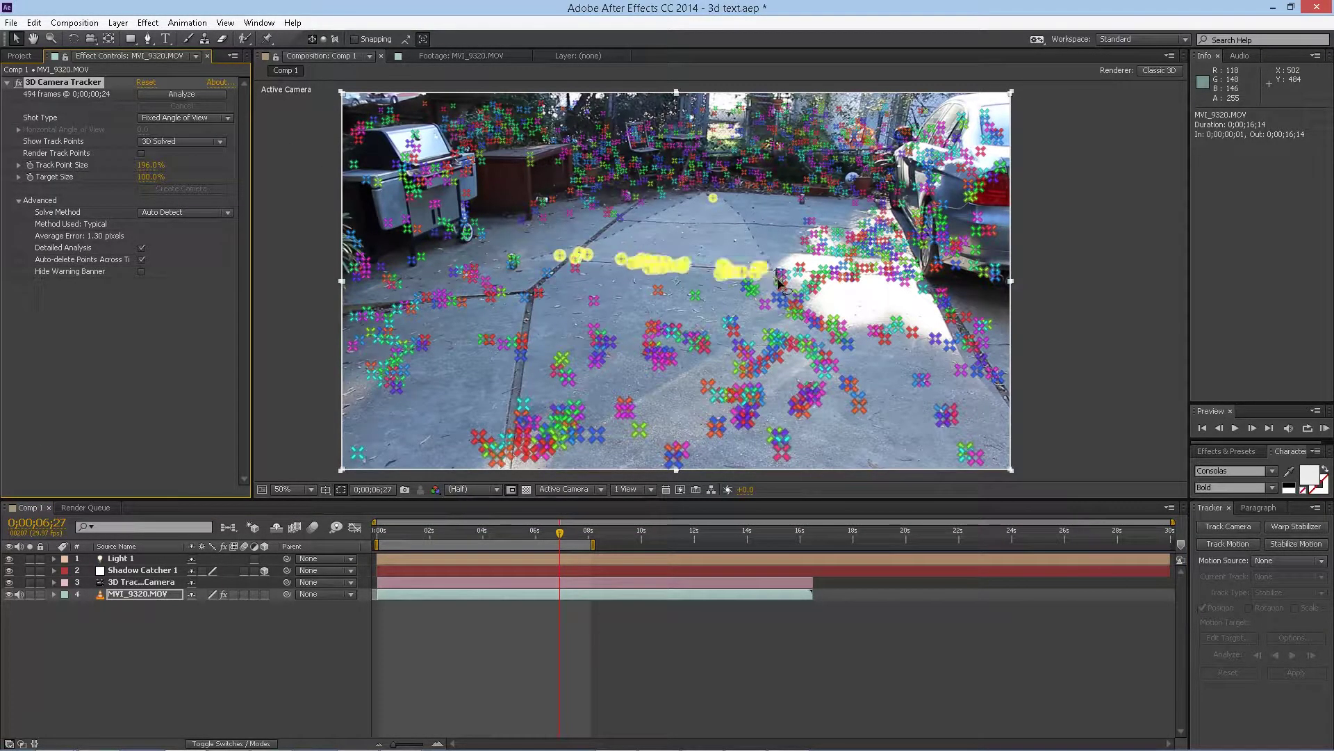
right_click(680, 230)
left_click(739, 238)
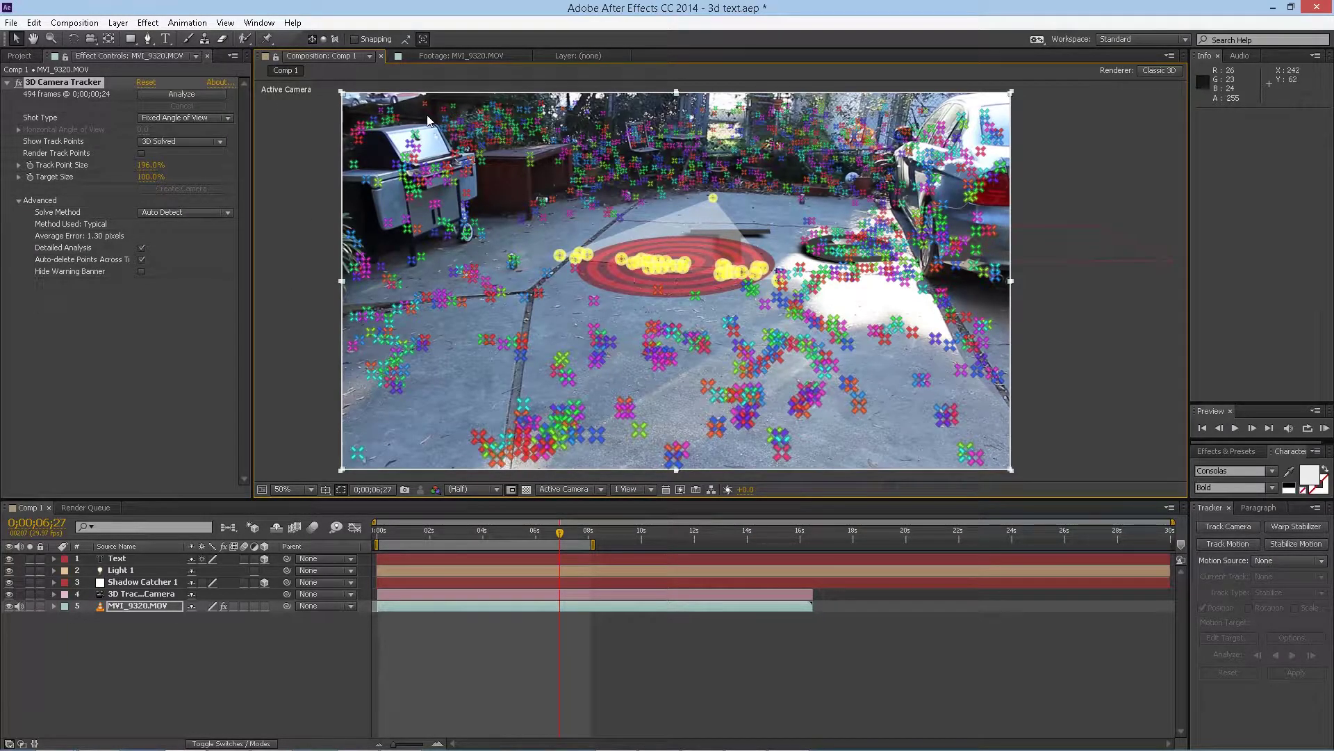
Scale the Text layer to 775% and move it along its X axis to about 184, 489, 2144
left_click(55, 558)
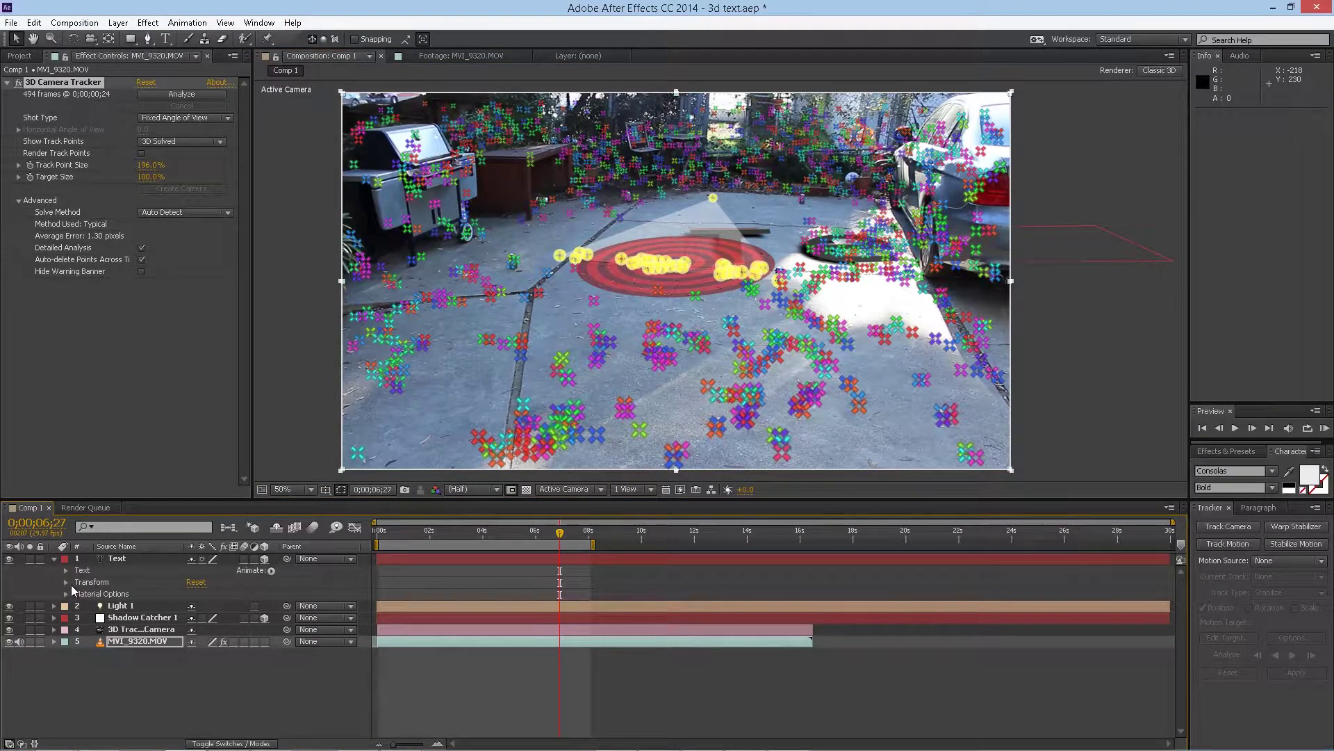
left_click(67, 583)
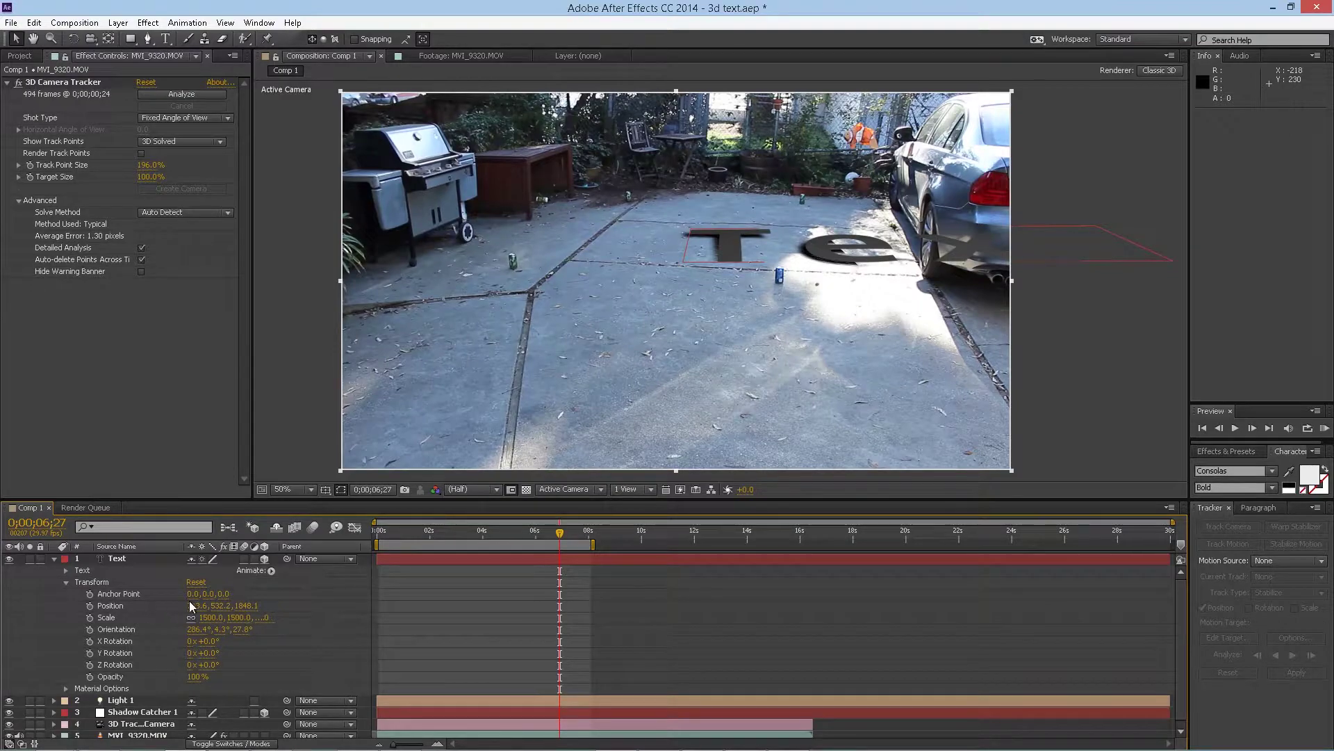
left_click_drag(207, 626, 107, 617)
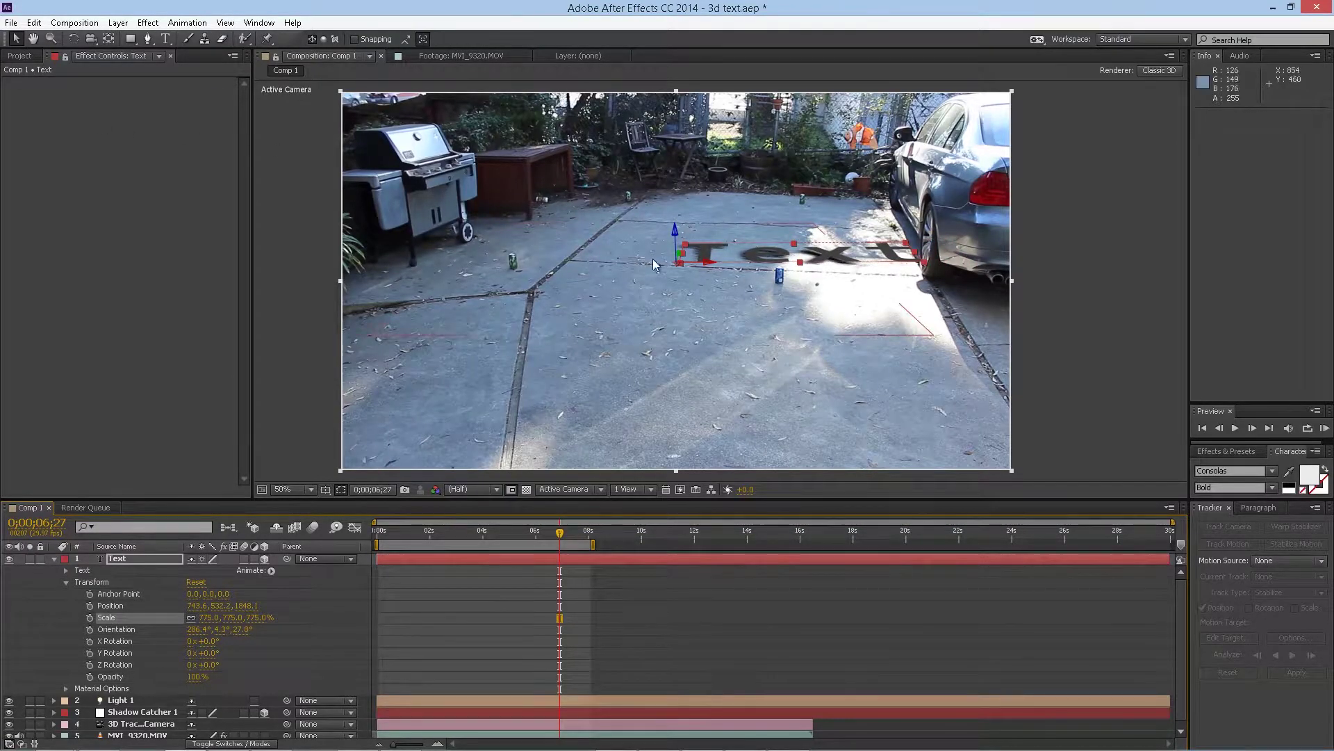
left_click_drag(710, 264, 489, 262)
Rotate the Text layer upright on the pavement to an orientation of about 11.8°, 28.0°, 358.3°, and collapse its properties
left_click(73, 38)
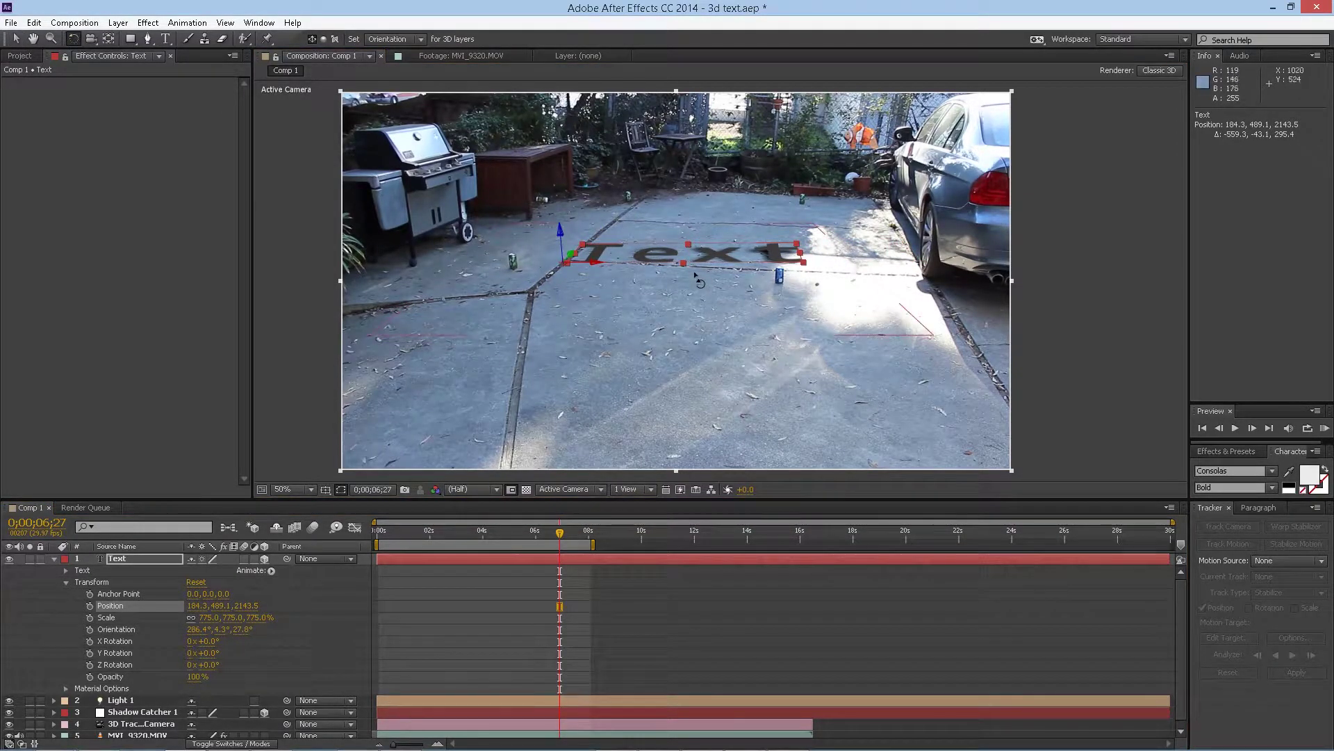
left_click_drag(610, 263, 597, 292)
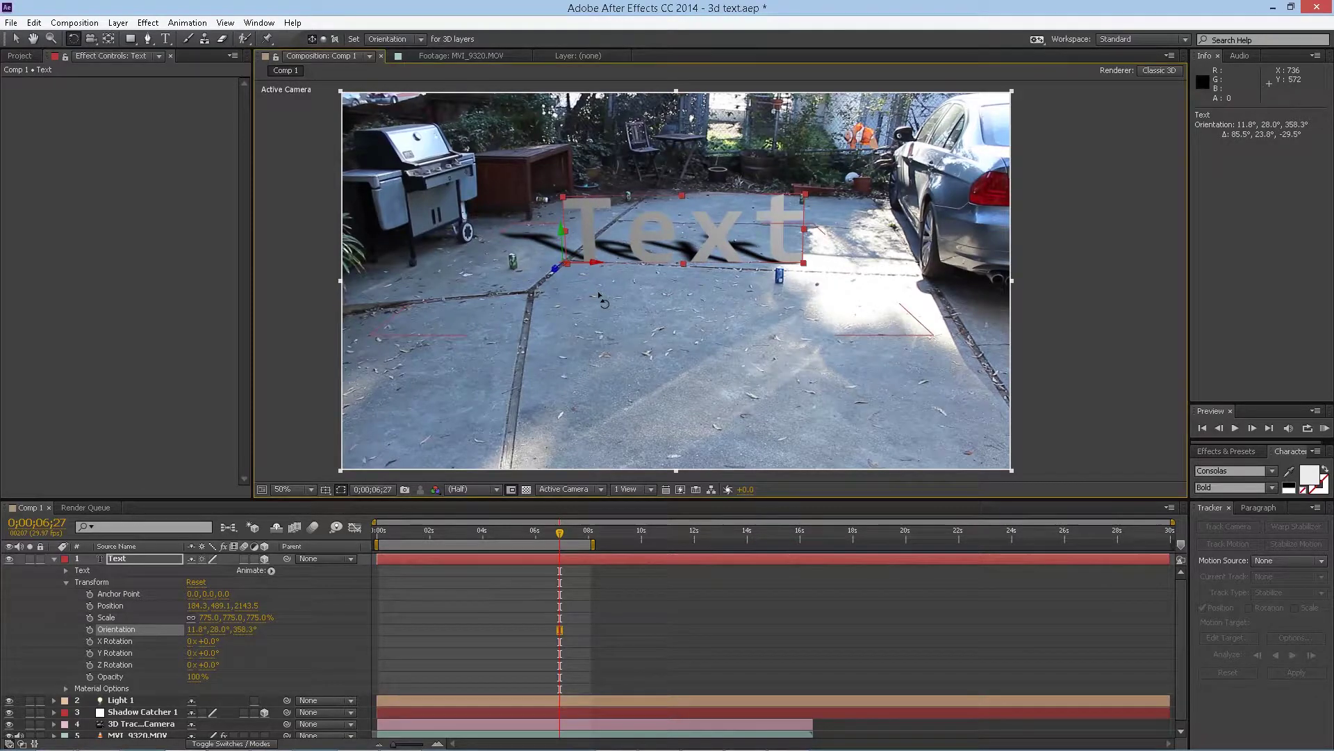
left_click(54, 559)
Using Custom View 1, reposition Light 1 to about 1141, -881, -1449, and return to the Active Camera view
left_click(149, 569)
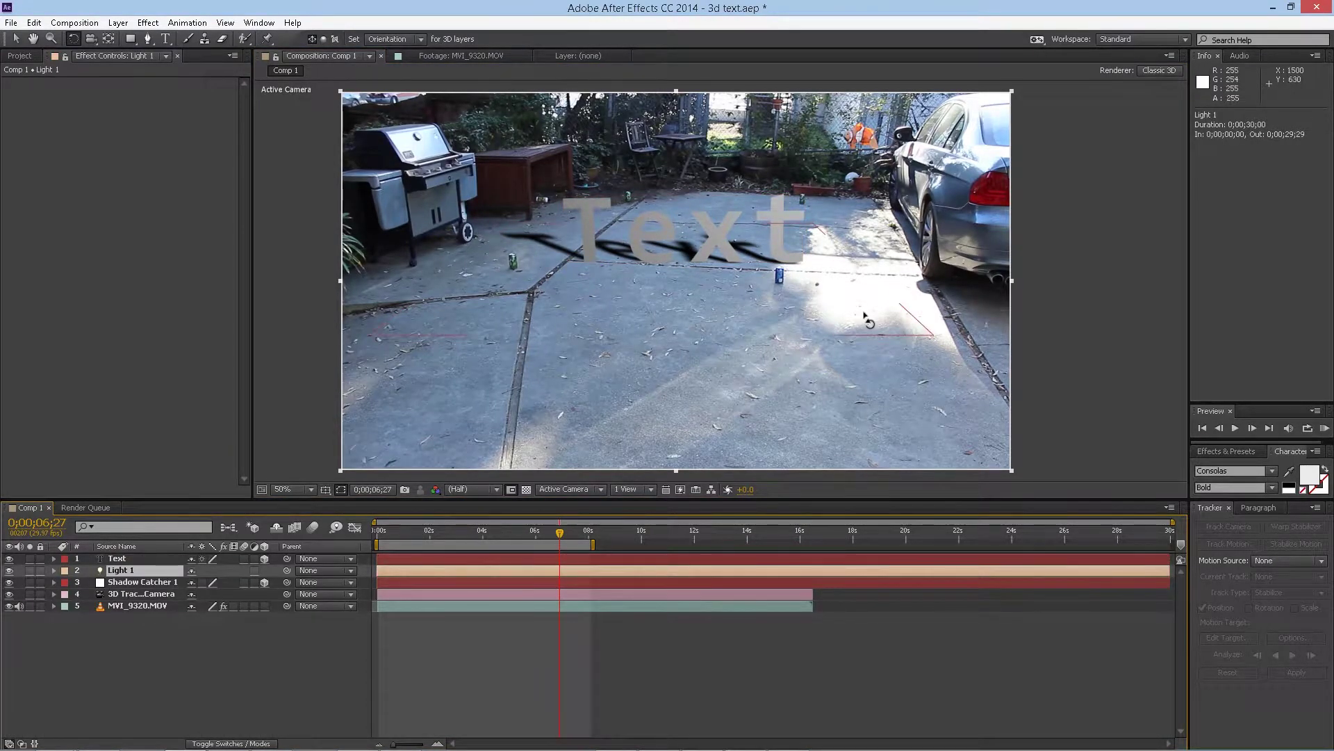
scroll(864, 316, "down", 4)
scroll(865, 316, "up", 2)
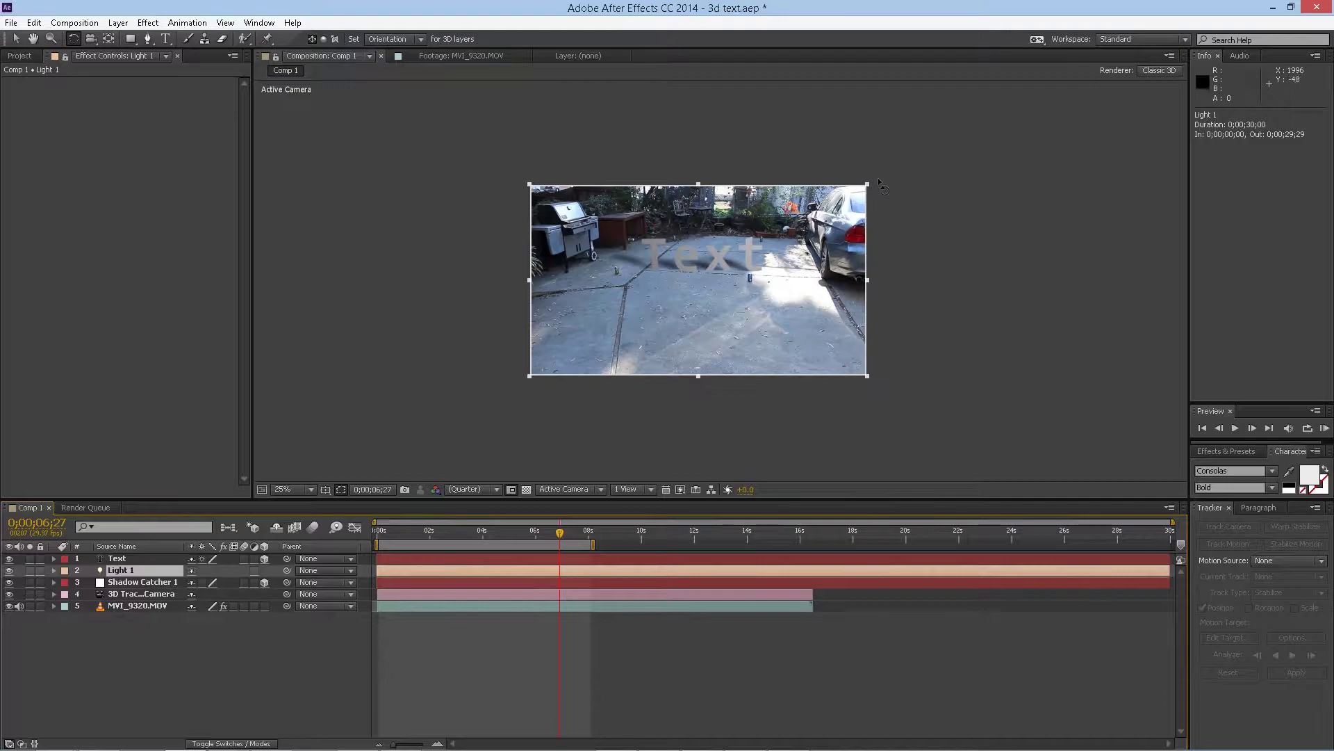
left_click(566, 489)
left_click(594, 641)
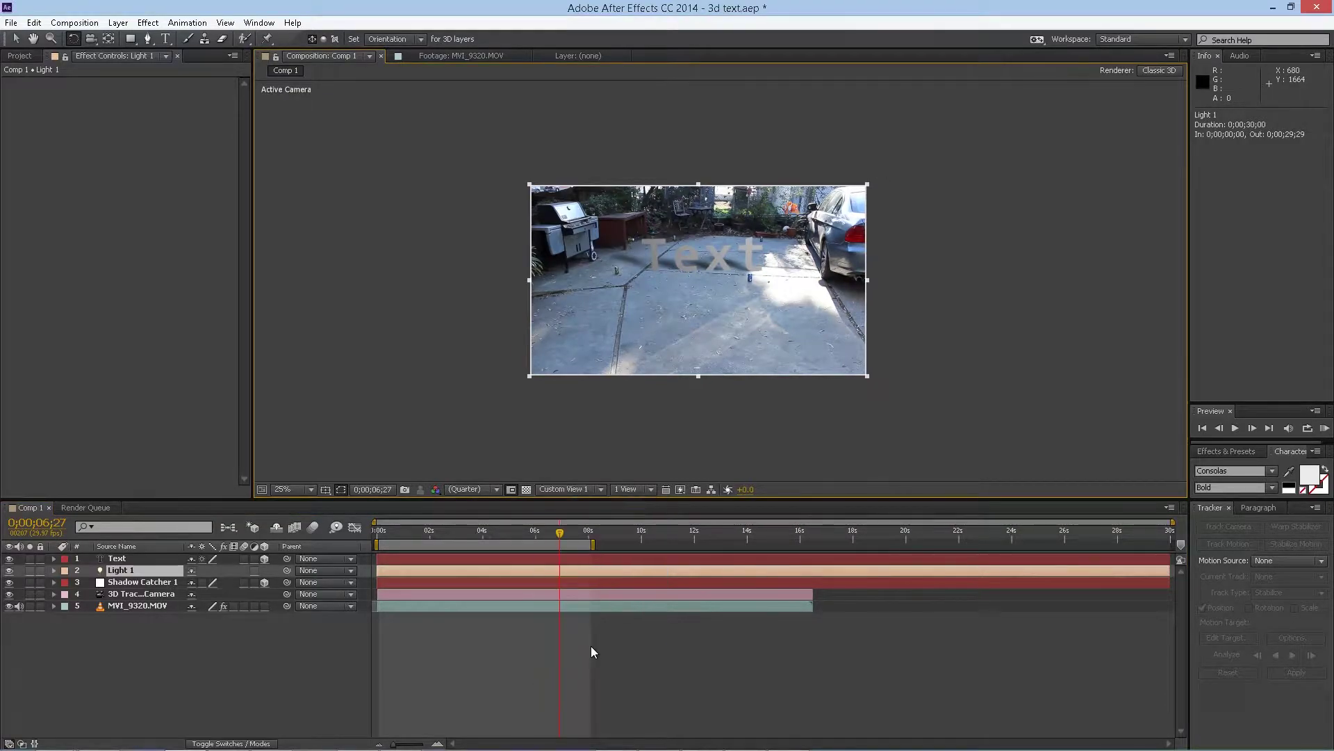
left_click(16, 38)
left_click_drag(949, 262, 873, 192)
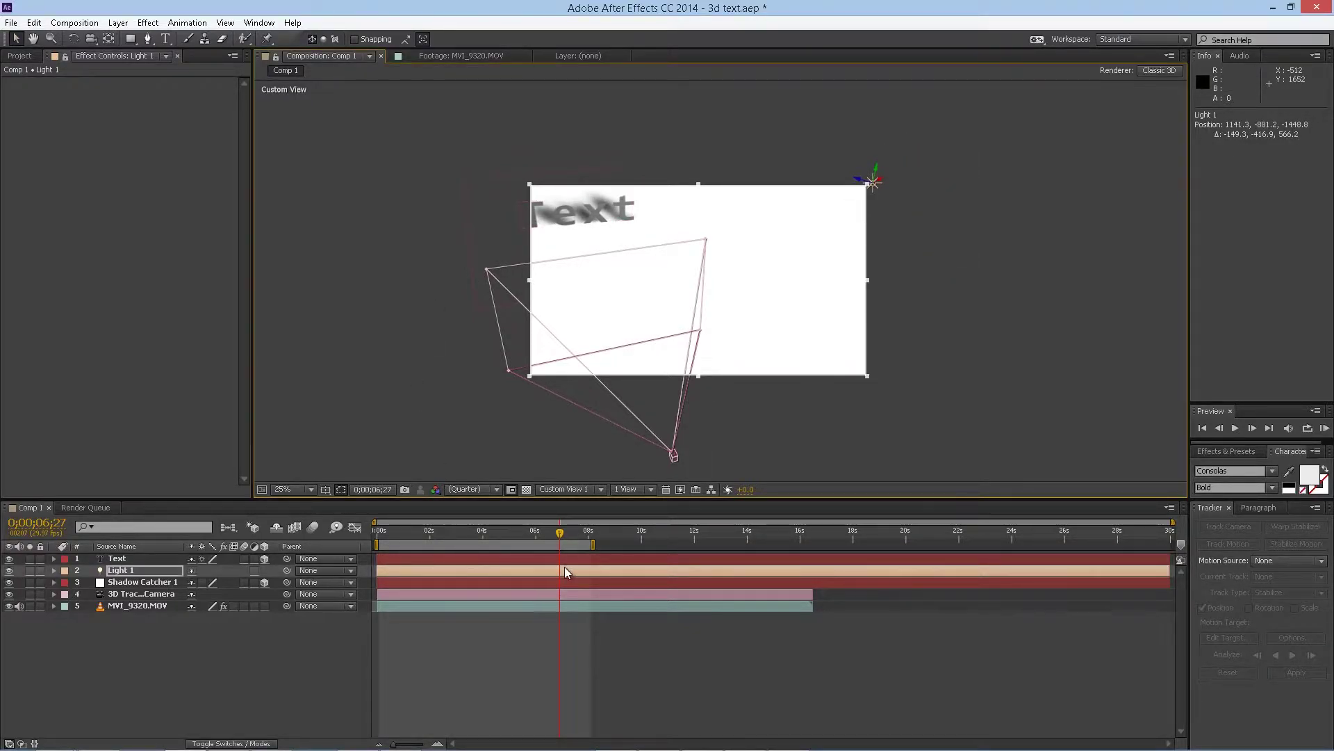
left_click(570, 490)
left_click(581, 507)
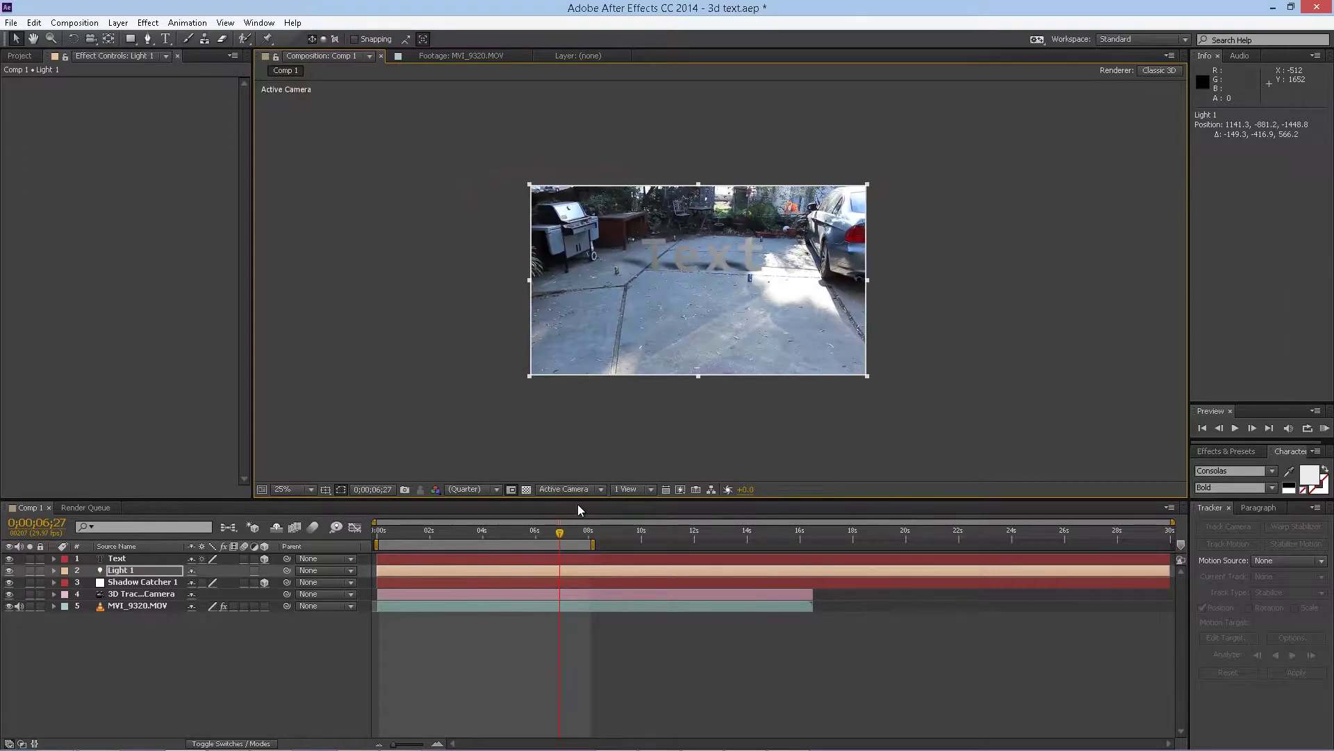
scroll(719, 252, "up", 2)
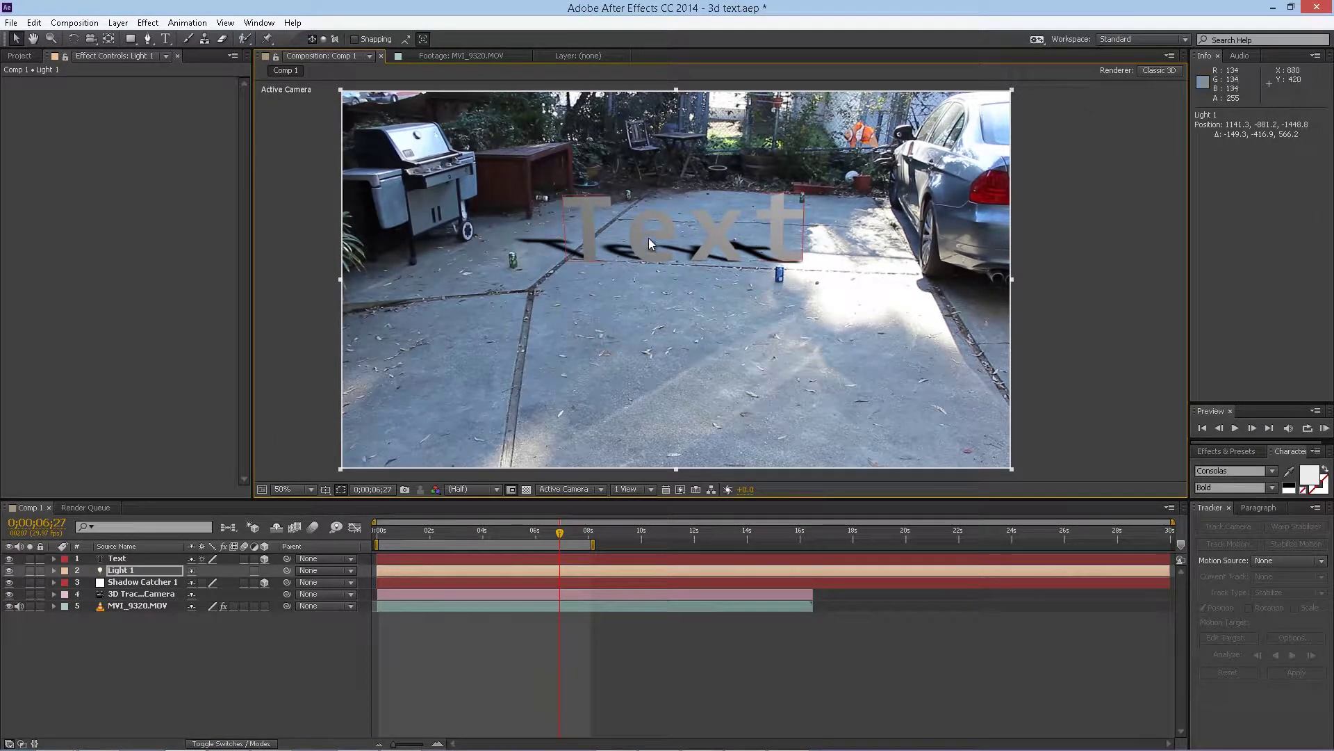
Lower the shadow darkness of Light 1 to about 40%
double_click(136, 574)
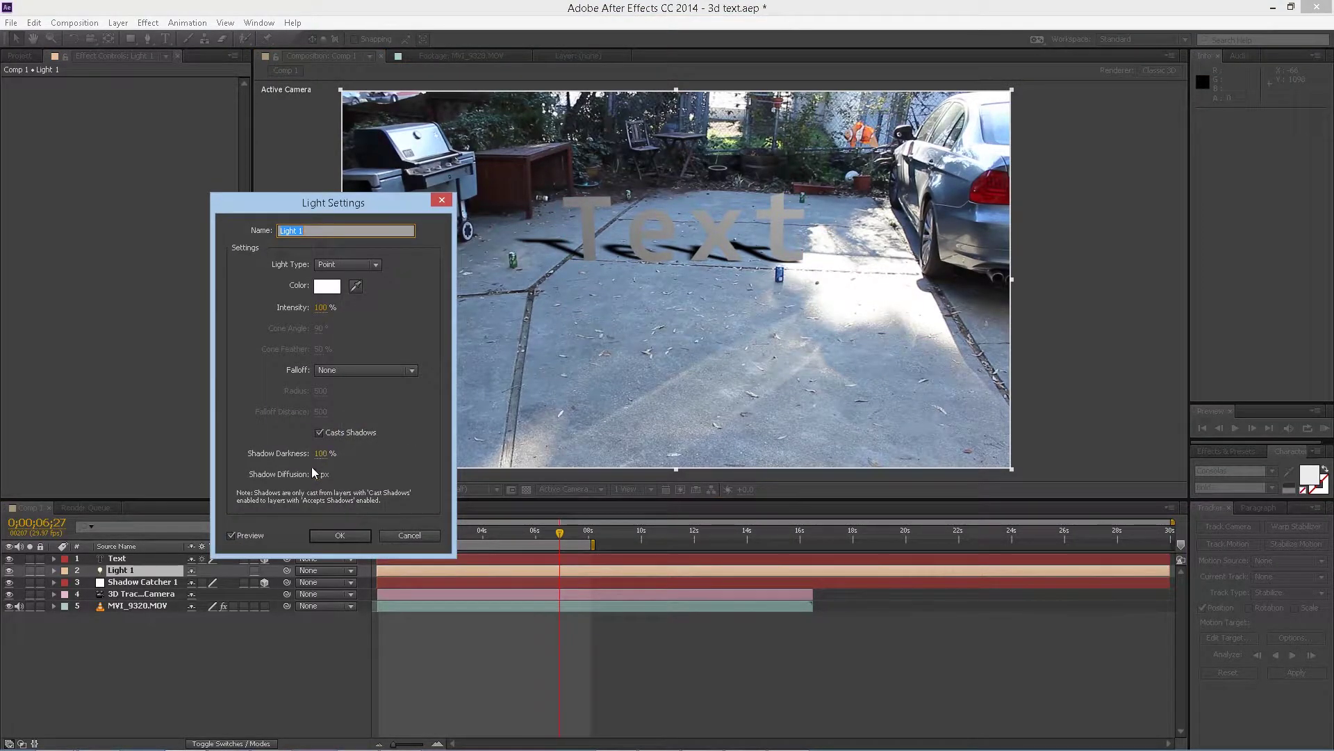
left_click_drag(324, 460, 278, 453)
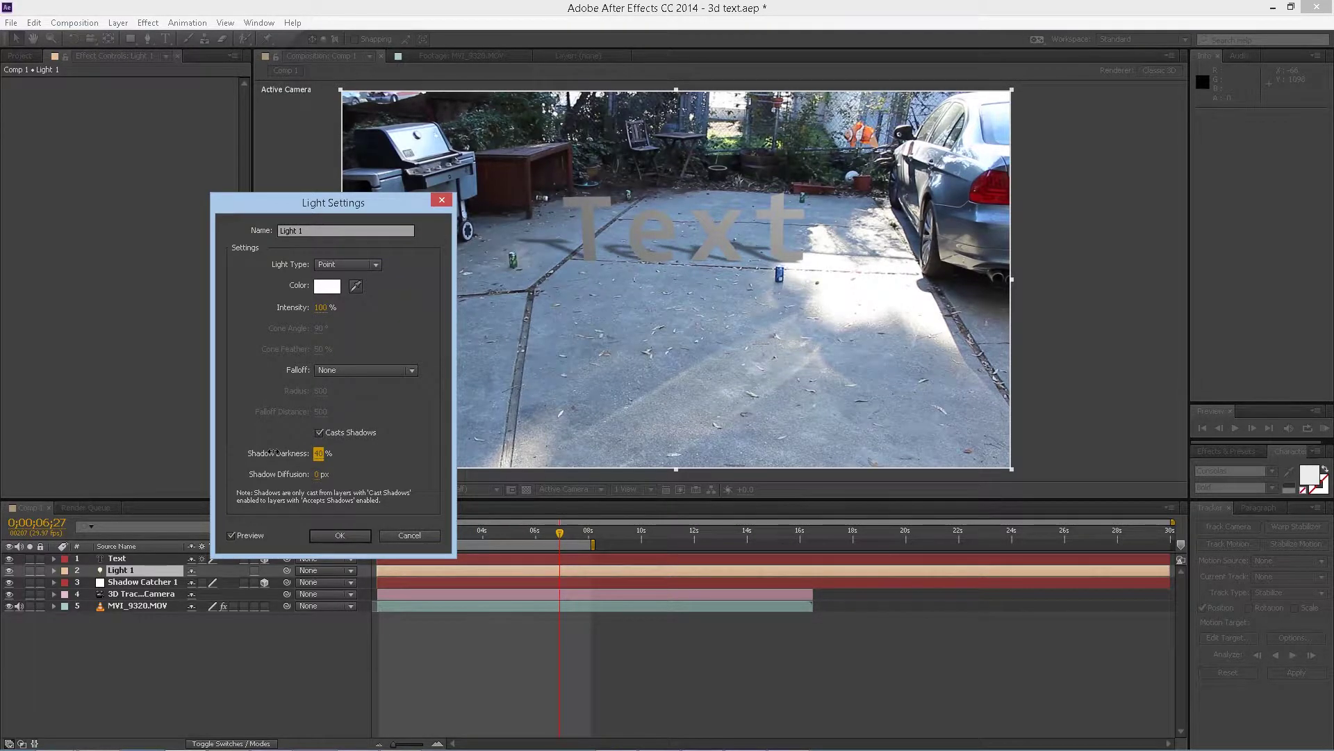
left_click(337, 537)
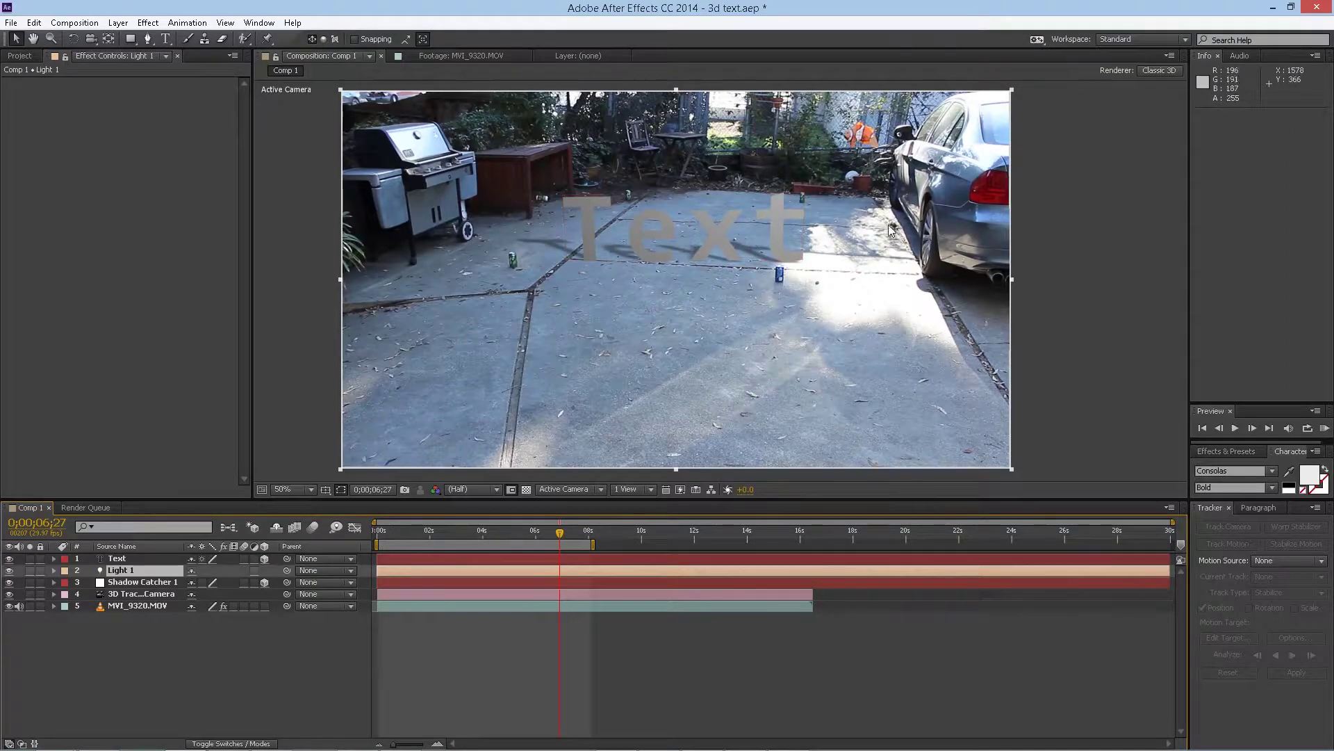
Preview the composition from near its start to check how the text and shadow follow the footage
mouse_move(398, 533)
left_mouse_down()
mouse_move(460, 532)
mouse_move(377, 534)
mouse_move(495, 536)
mouse_move(388, 532)
left_mouse_up()
key("space")
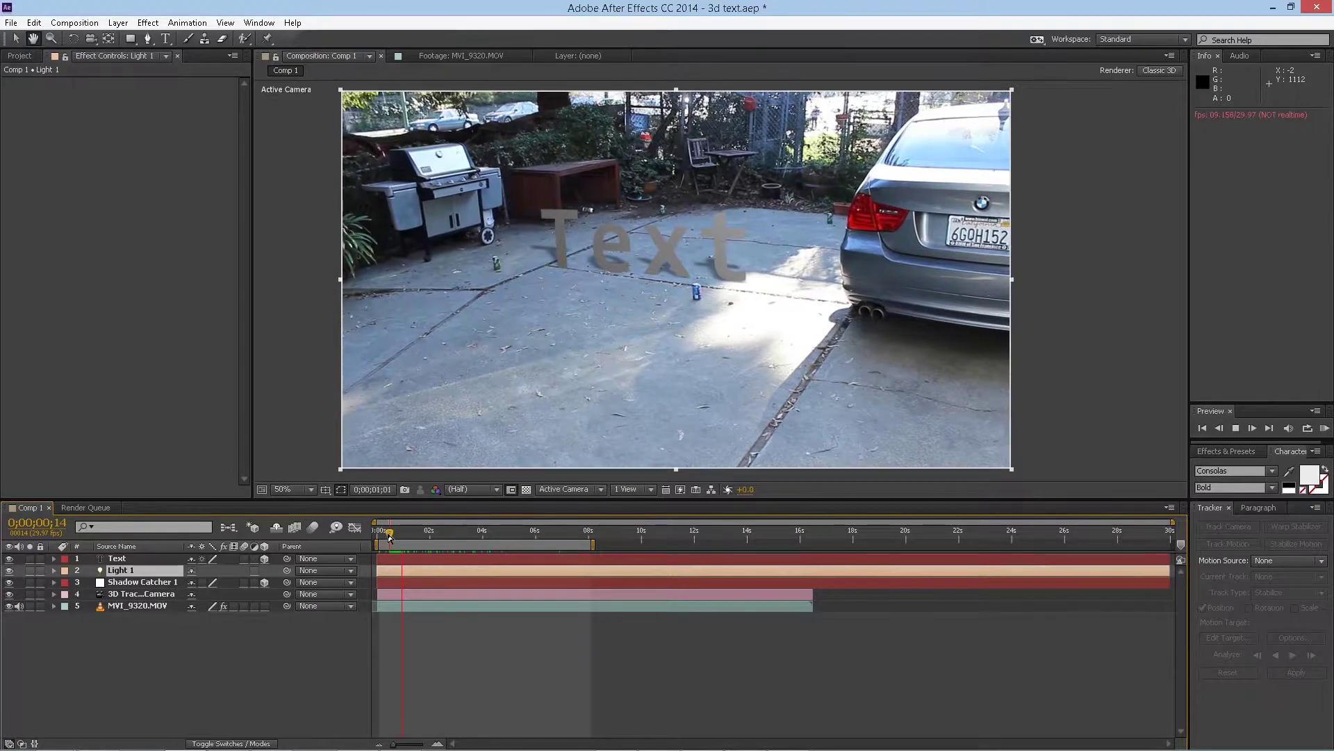
key("space")
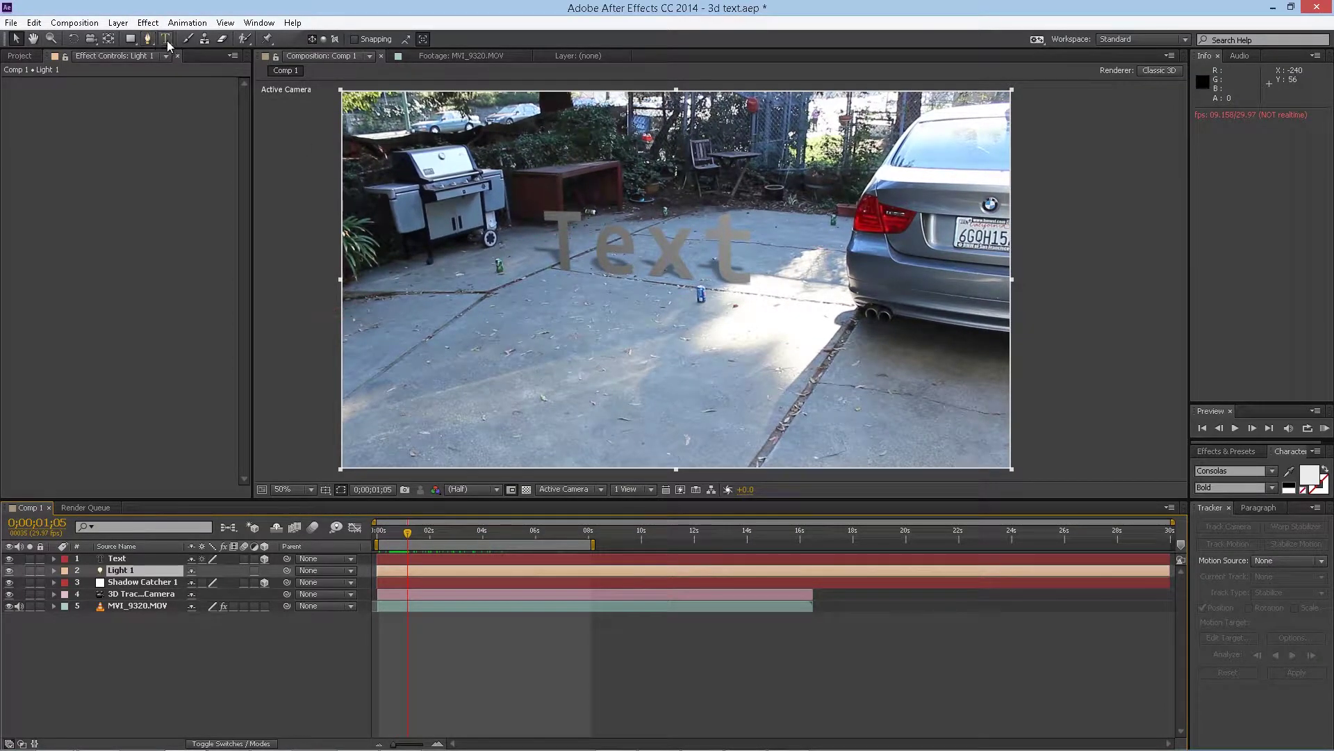
Edit the Text layer in the viewer and delete its existing wording
left_click(167, 40)
left_click(738, 249)
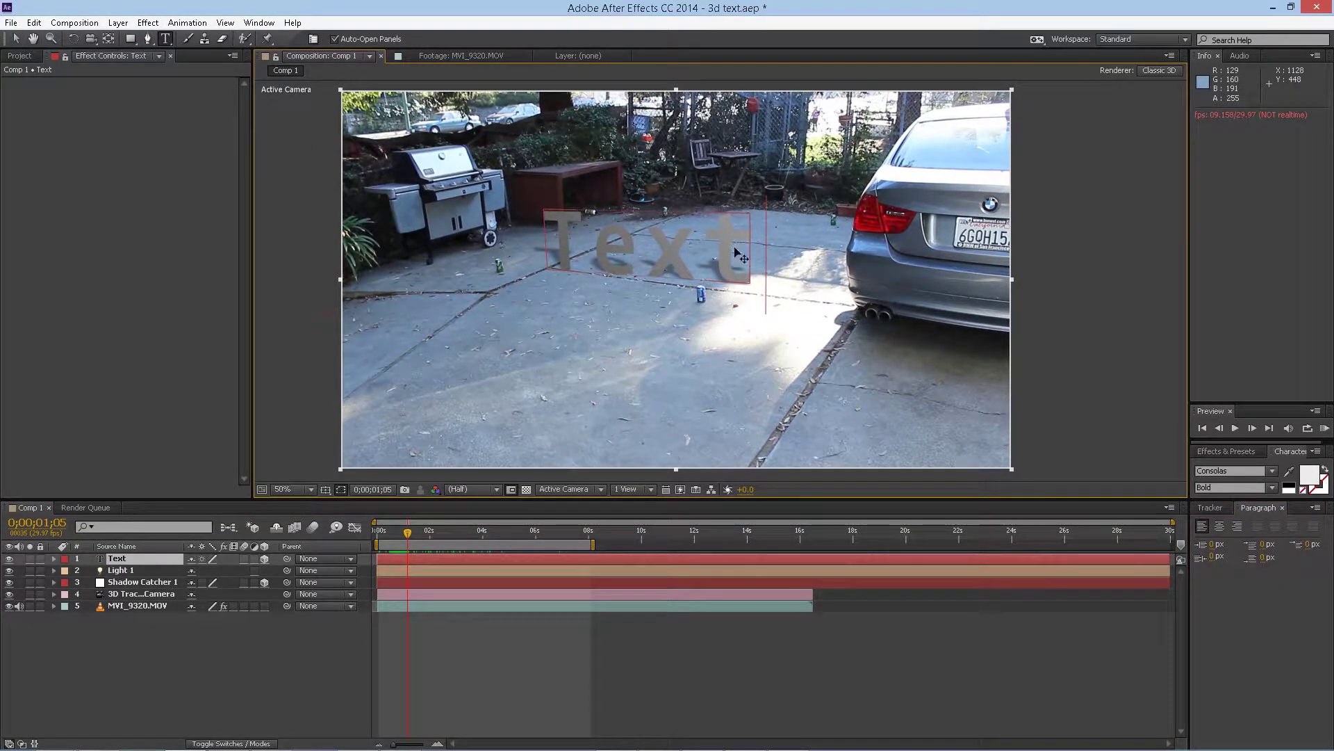
key("BackSpace")
key("BackSpace")
key("BackSpace")
key("BackSpace")
type("pork")
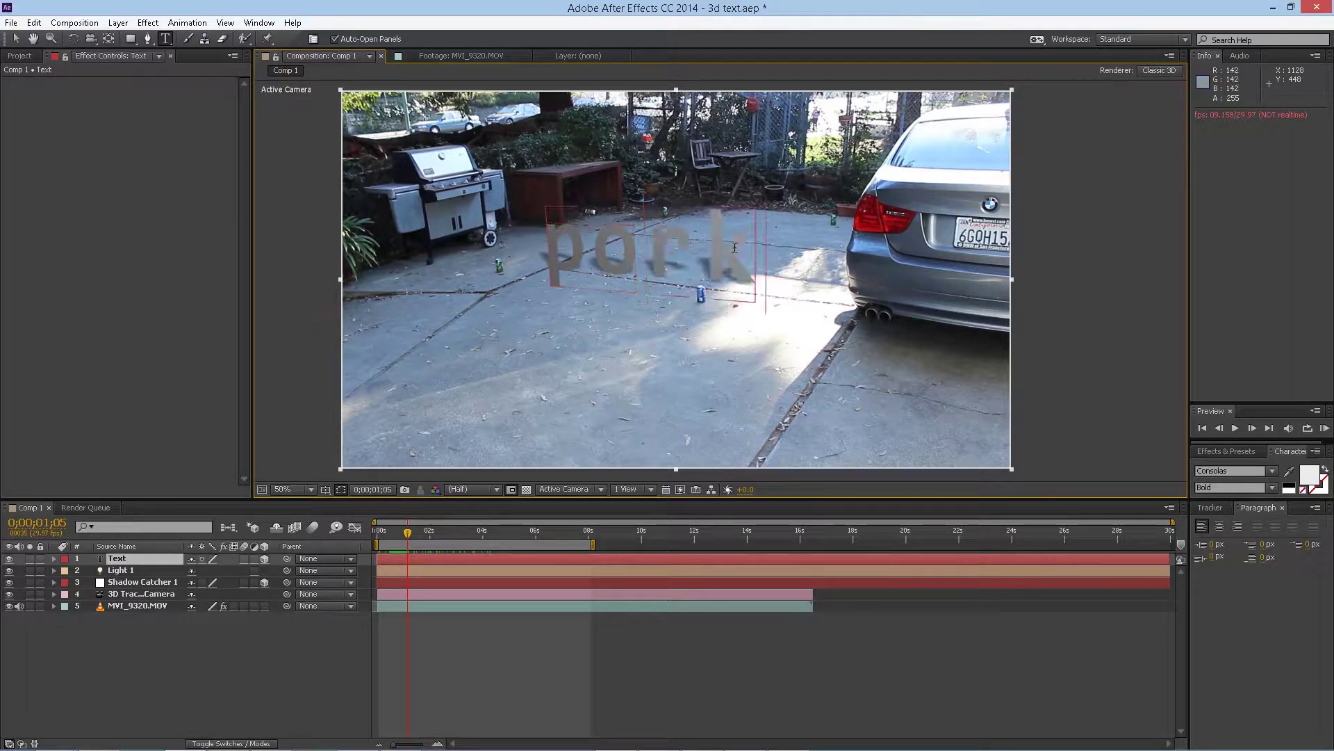
type("rhyi")
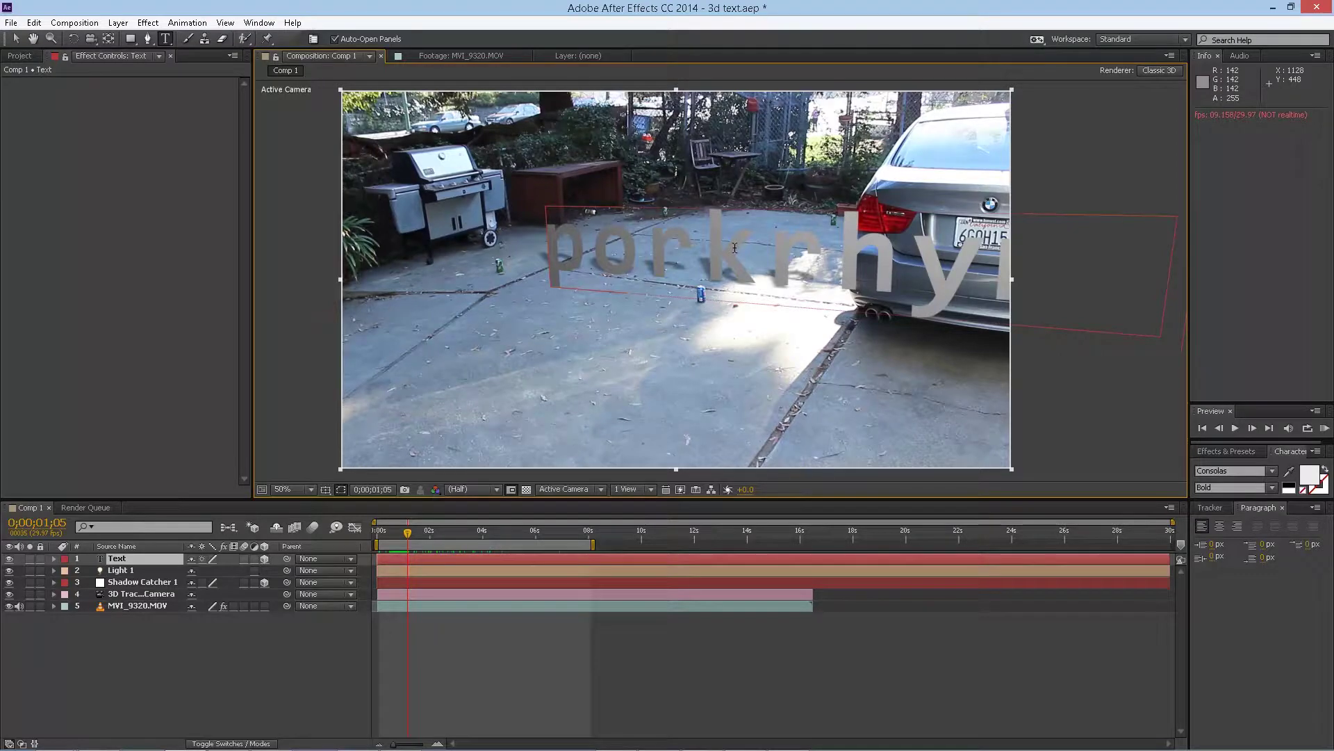
key("BackSpace")
key("BackSpace")
key("BackSpace")
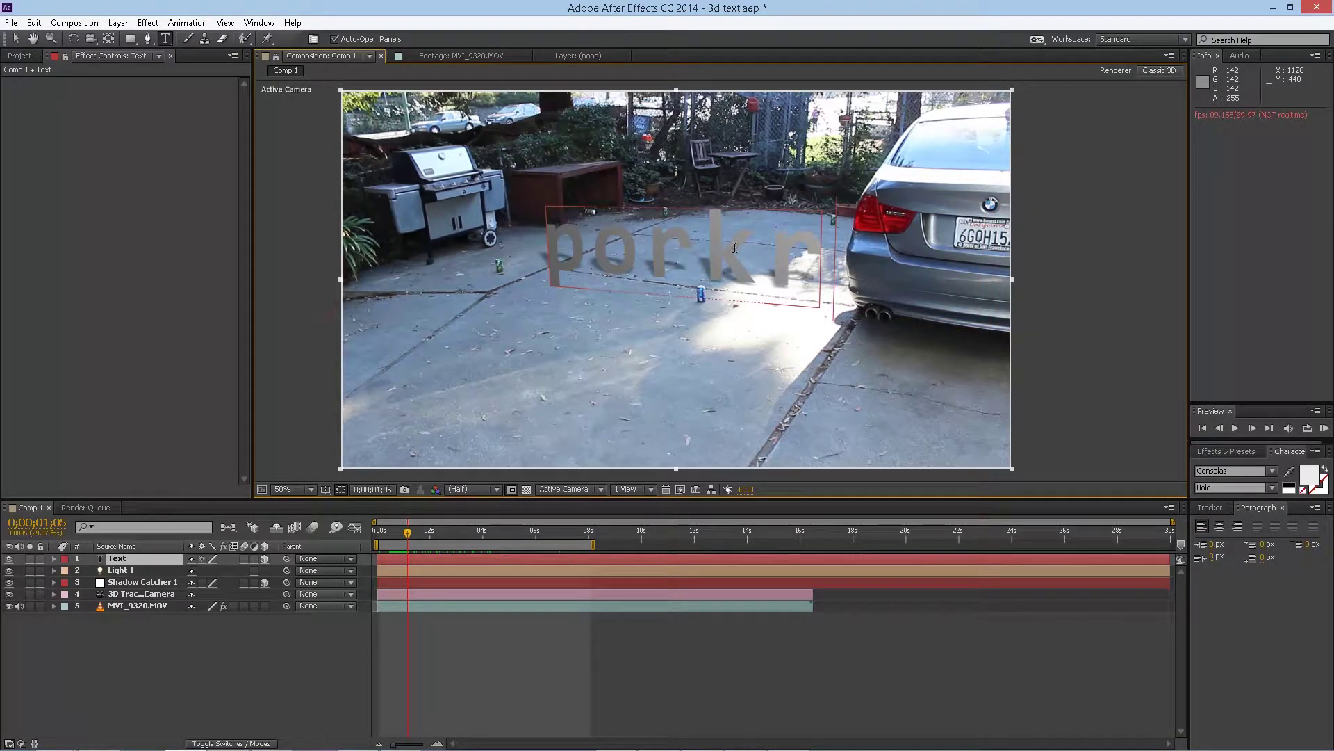
key("BackSpace")
key("BackSpace")
key("BackSpace")
key("BackSpace")
key("BackSpace")
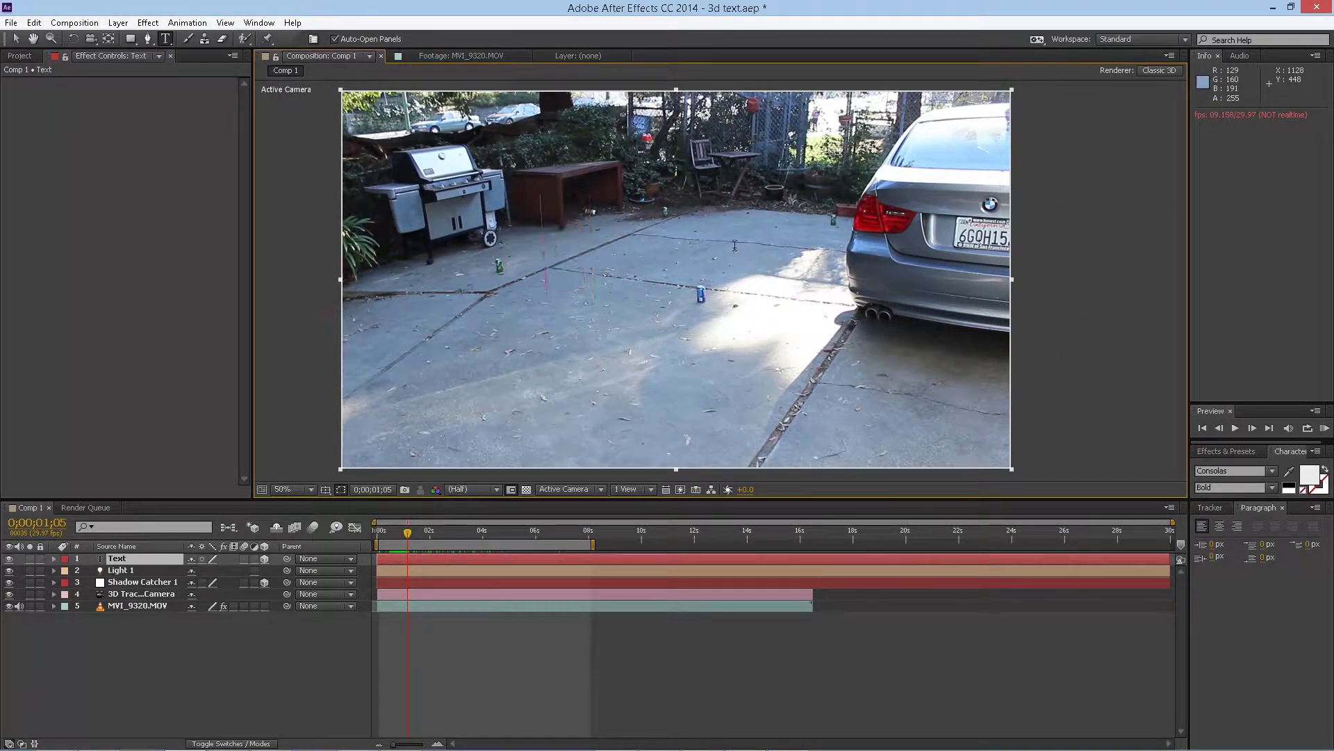
Enter PORKRHYMEZ in capitals as the layer's wording and move it along its X axis to about -464, 458, 2182
type("porkrhy")
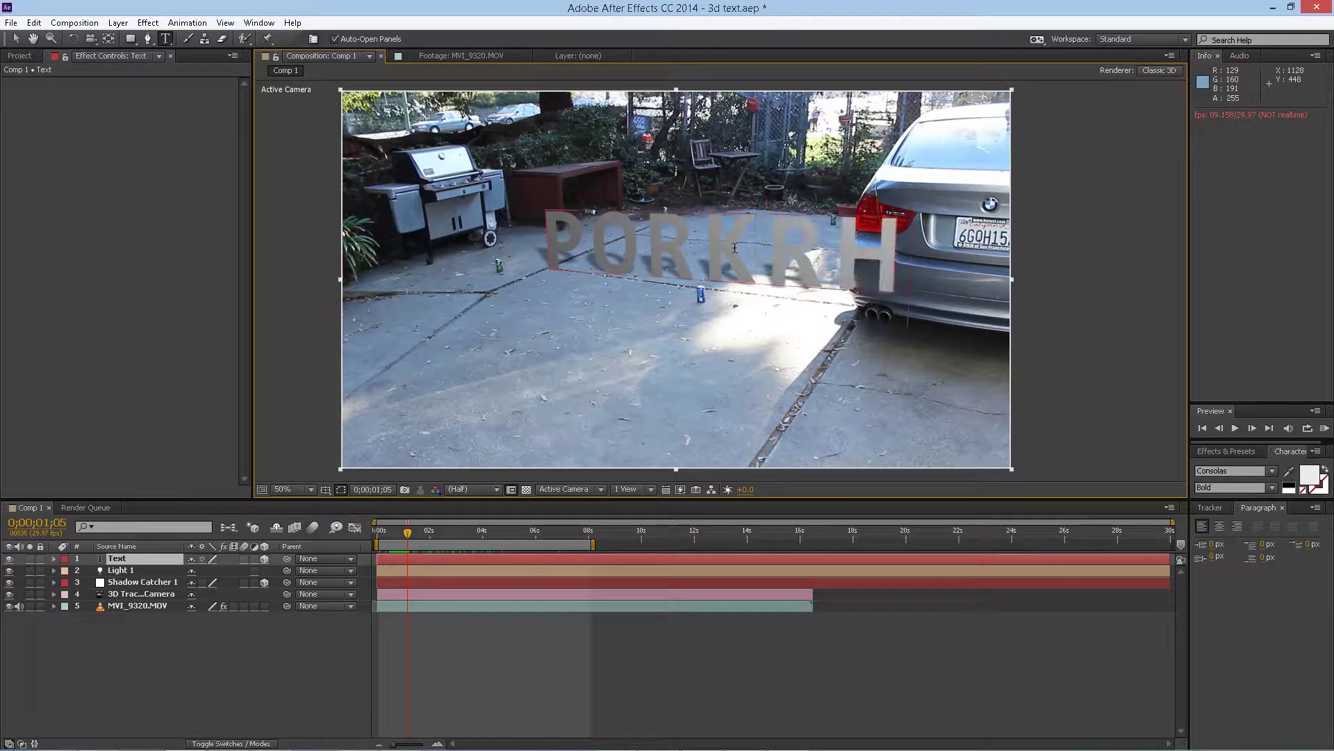
type("m")
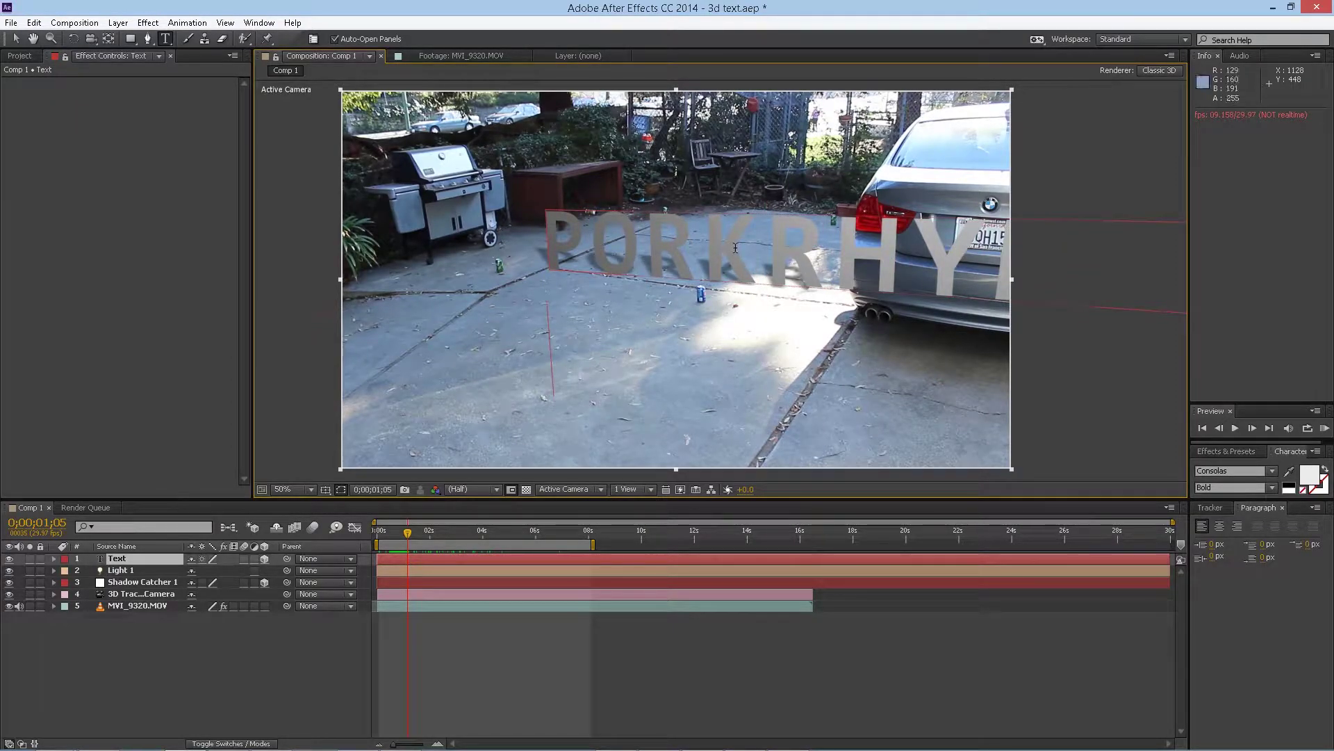
left_click(14, 39)
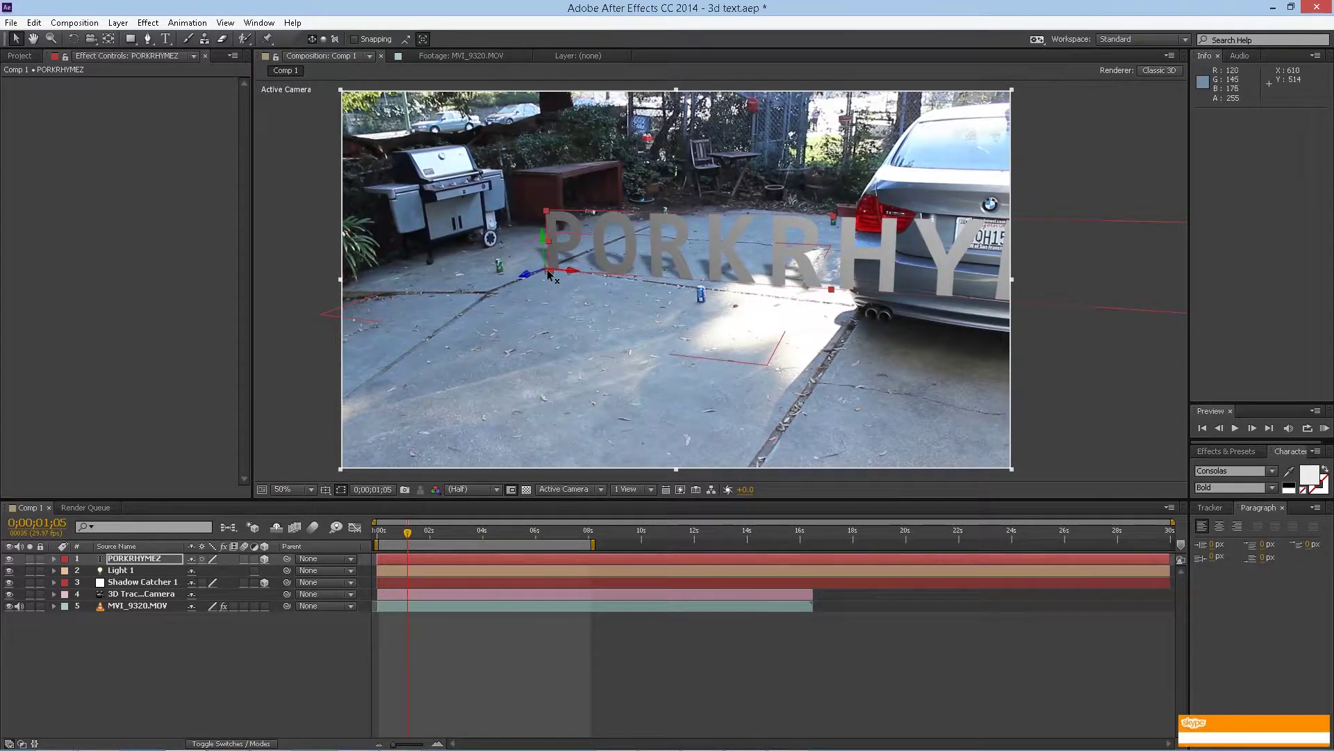
left_click_drag(573, 271, 466, 267)
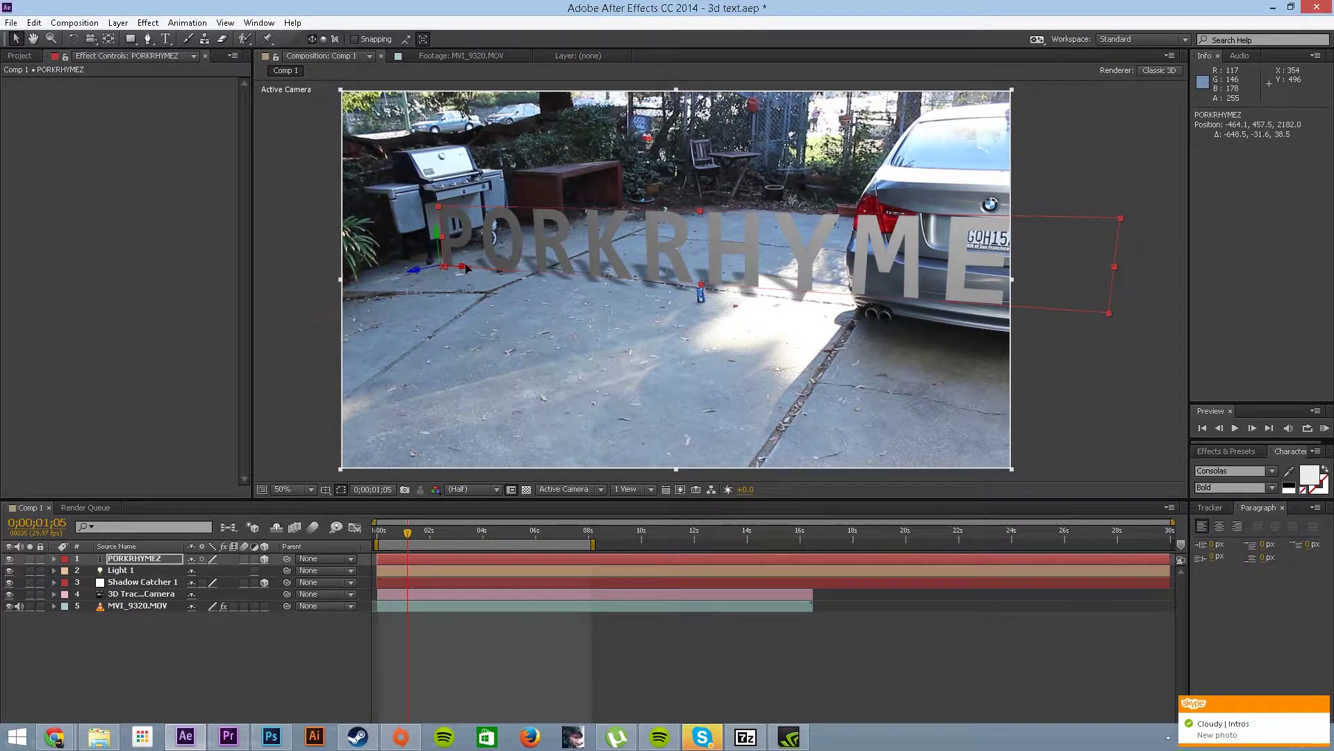
left_click(703, 736)
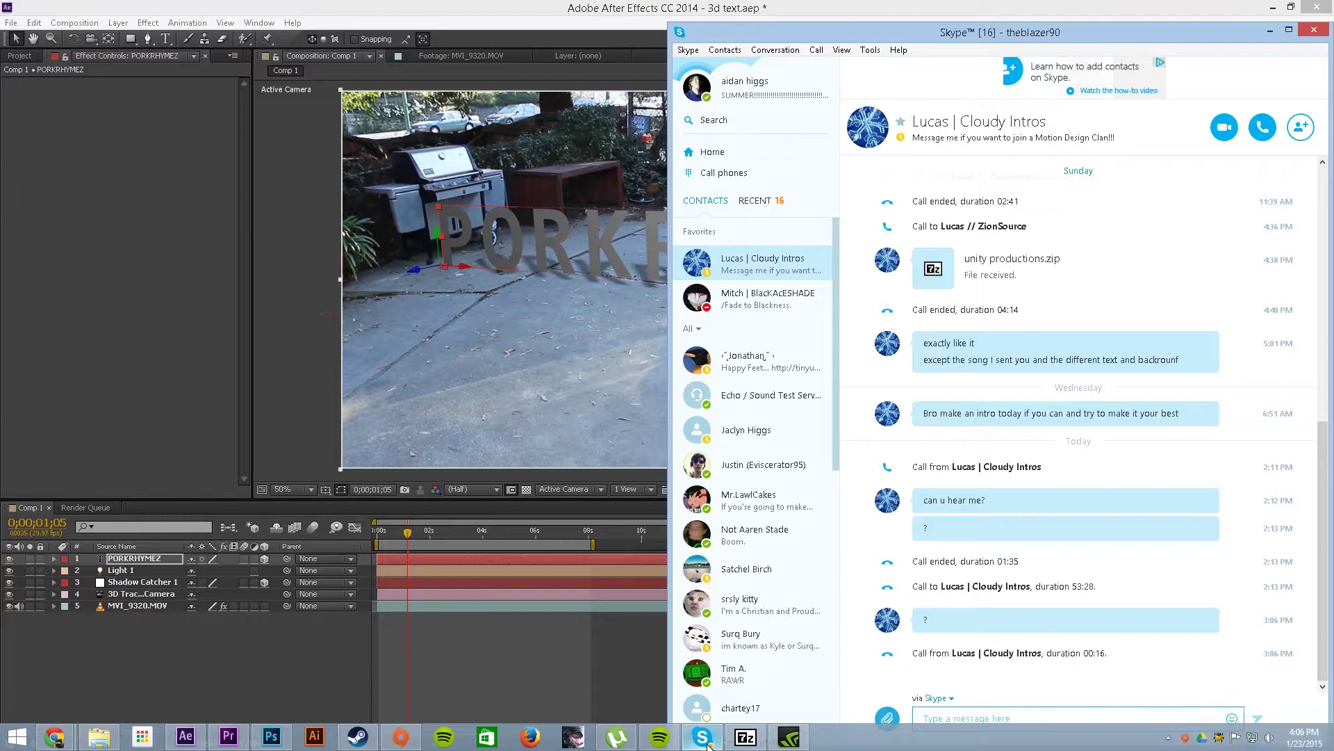
left_click(558, 673)
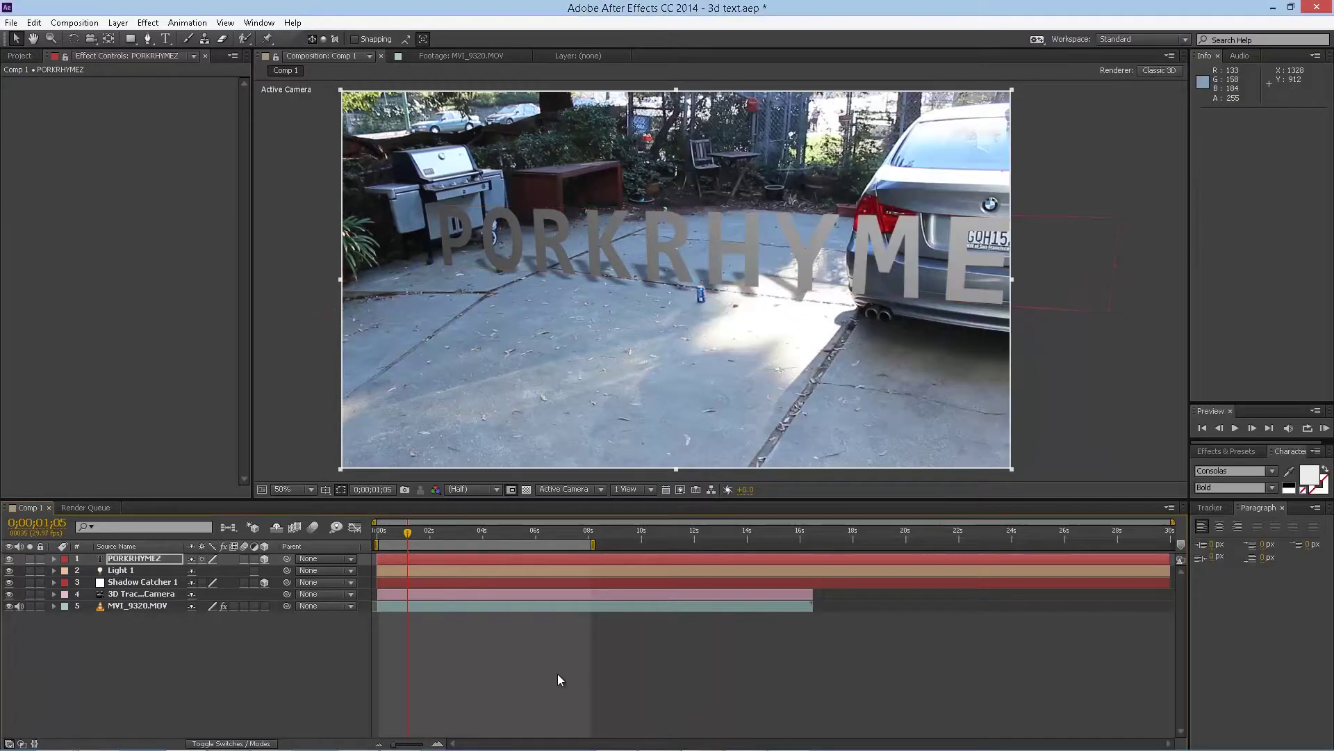
Reduce the scale of the PORKRHYMEZ layer to 515%
left_click(53, 558)
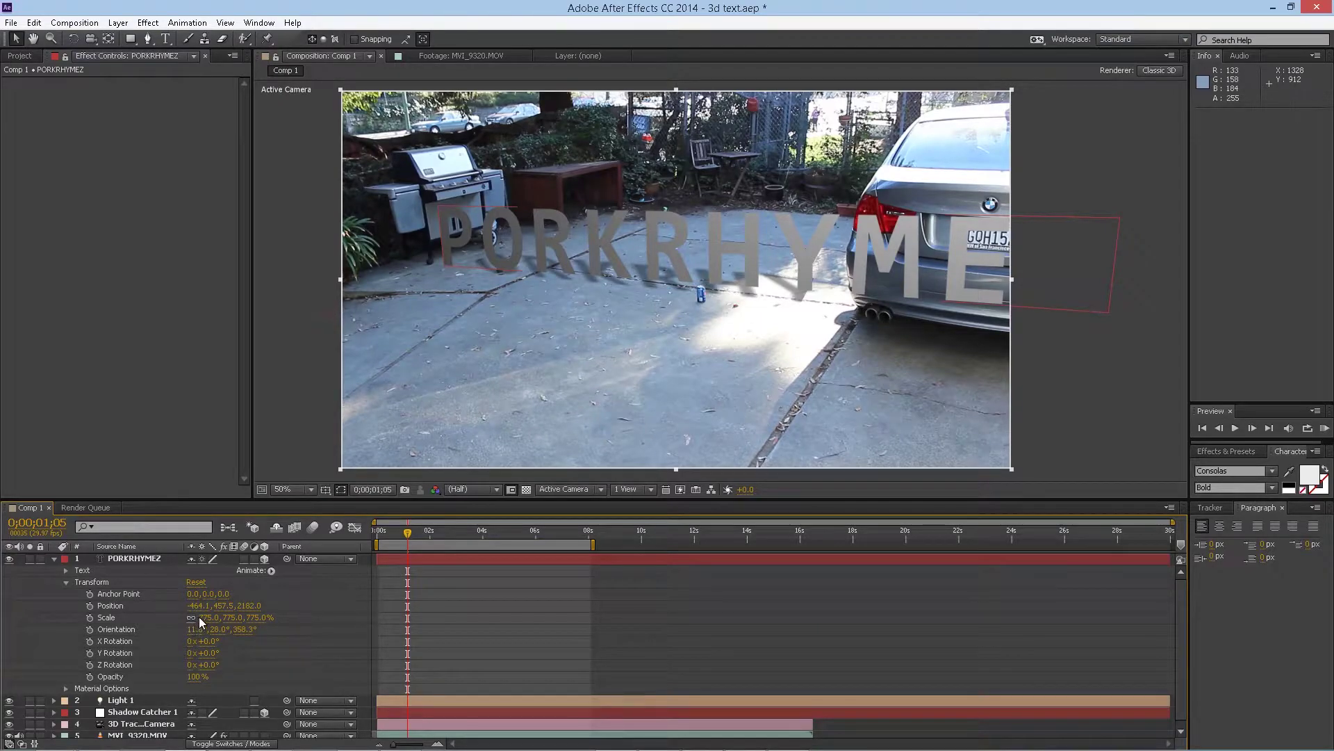
left_click_drag(201, 617, 56, 614)
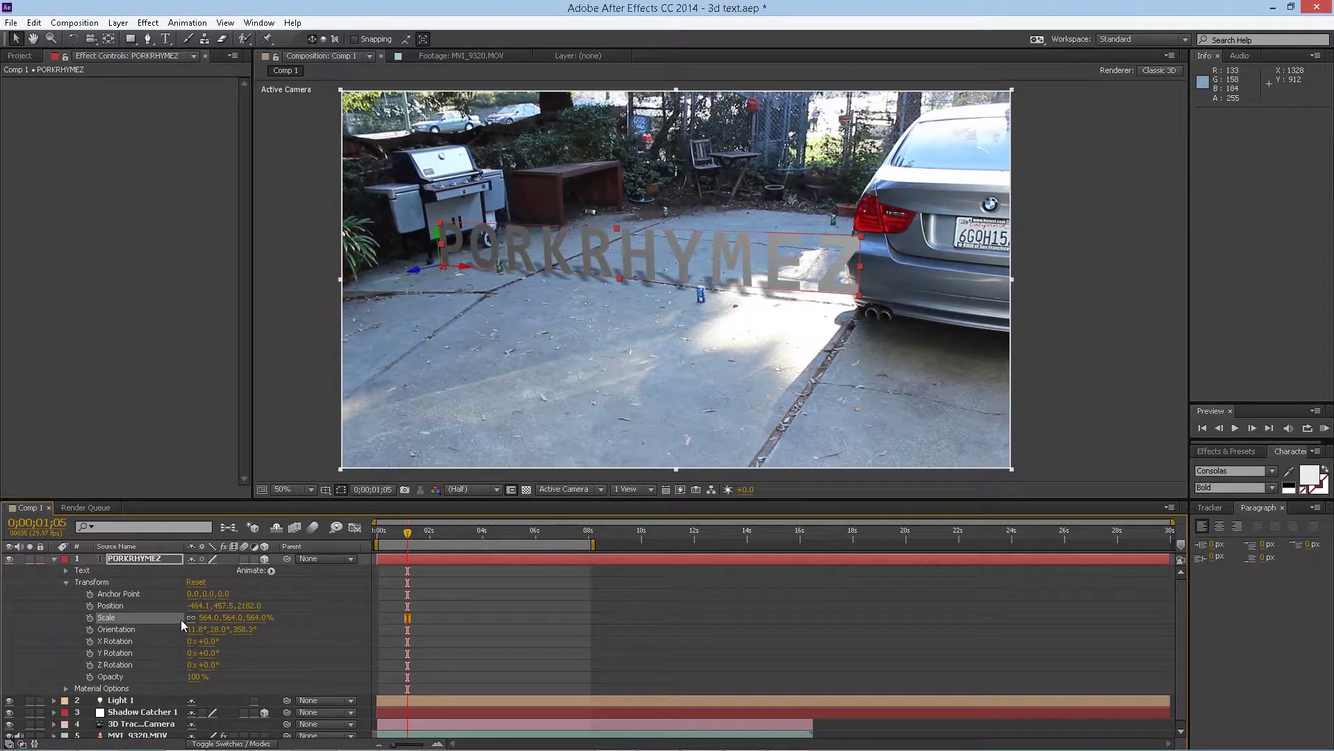
left_click_drag(214, 623, 179, 618)
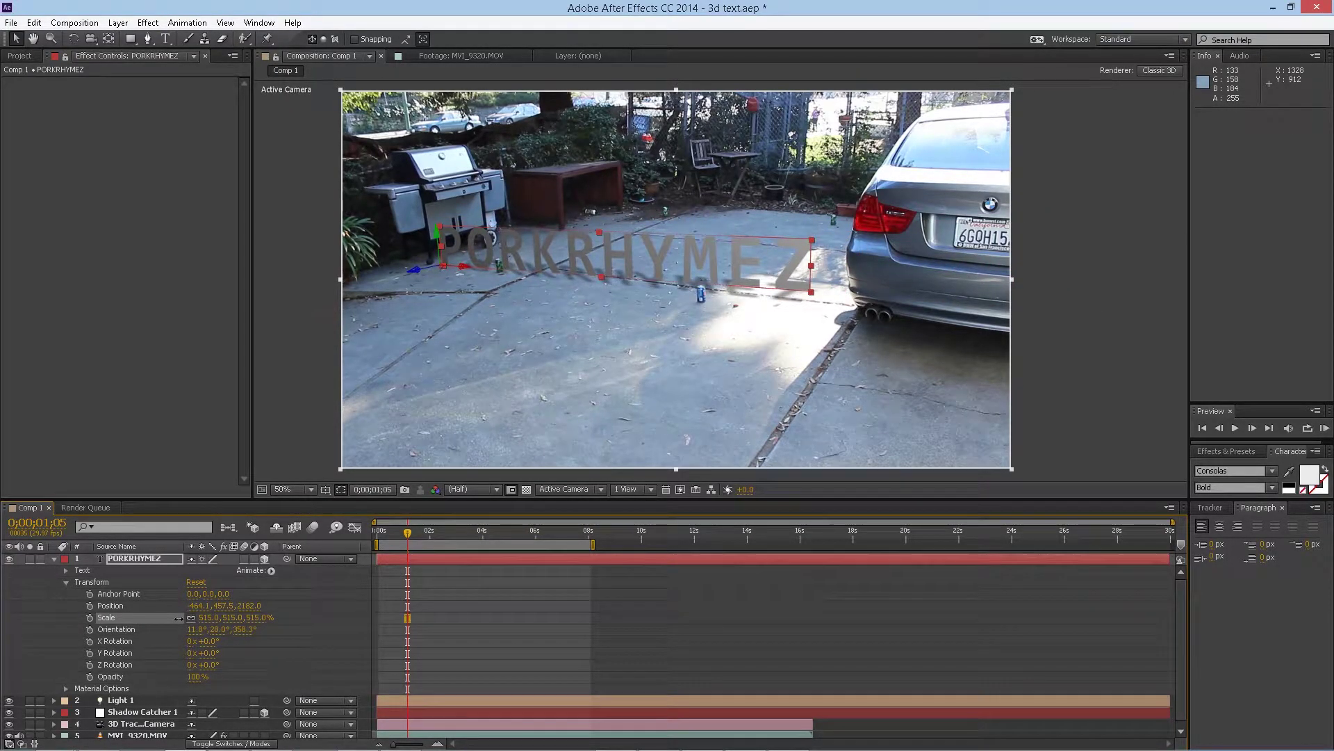
Rotate the PORKRHYMEZ layer to an orientation of about 11.4°, 12.3°, 359.1°
left_click(80, 39)
left_click_drag(441, 232, 427, 270)
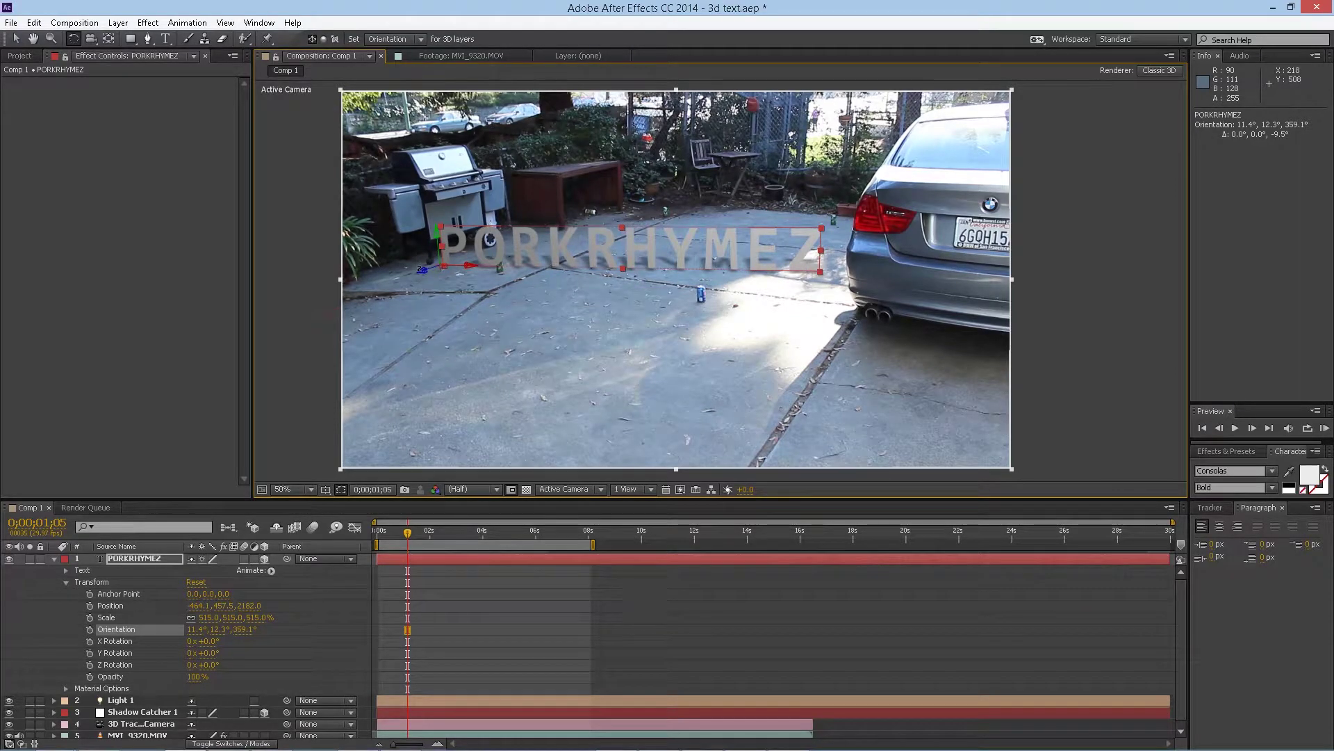
key("v")
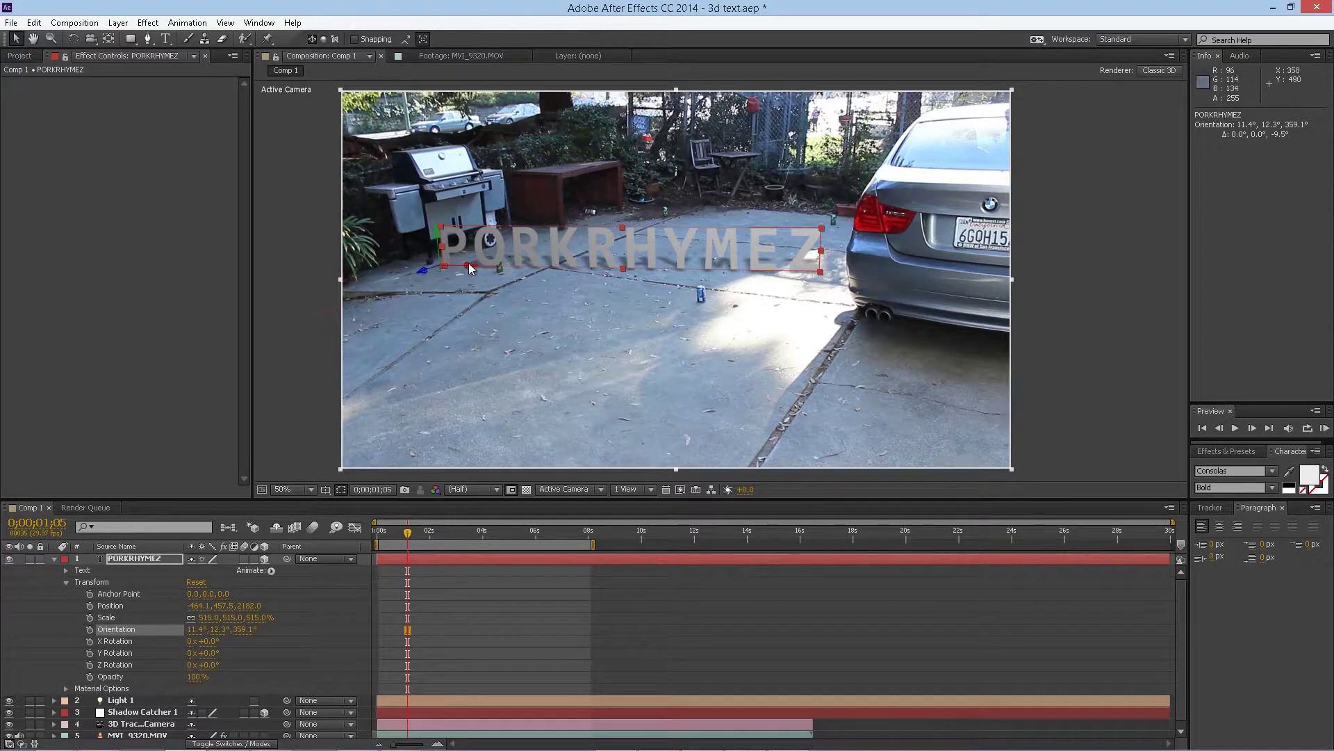
Move the PORKRHYMEZ layer to about -267, 463, 2139, set its Z orientation to about 1.0°, and collapse its properties
left_click_drag(475, 267, 540, 268)
left_click(75, 38)
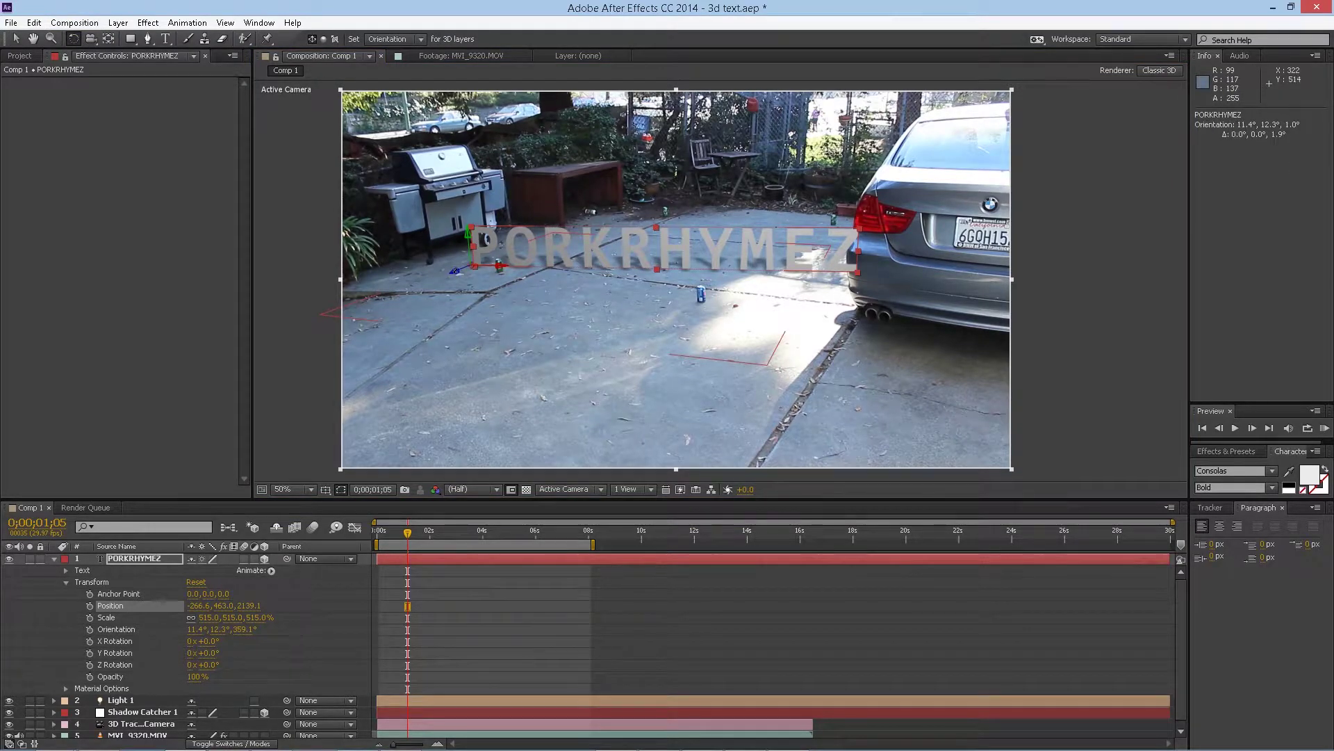
left_click_drag(457, 272, 453, 270)
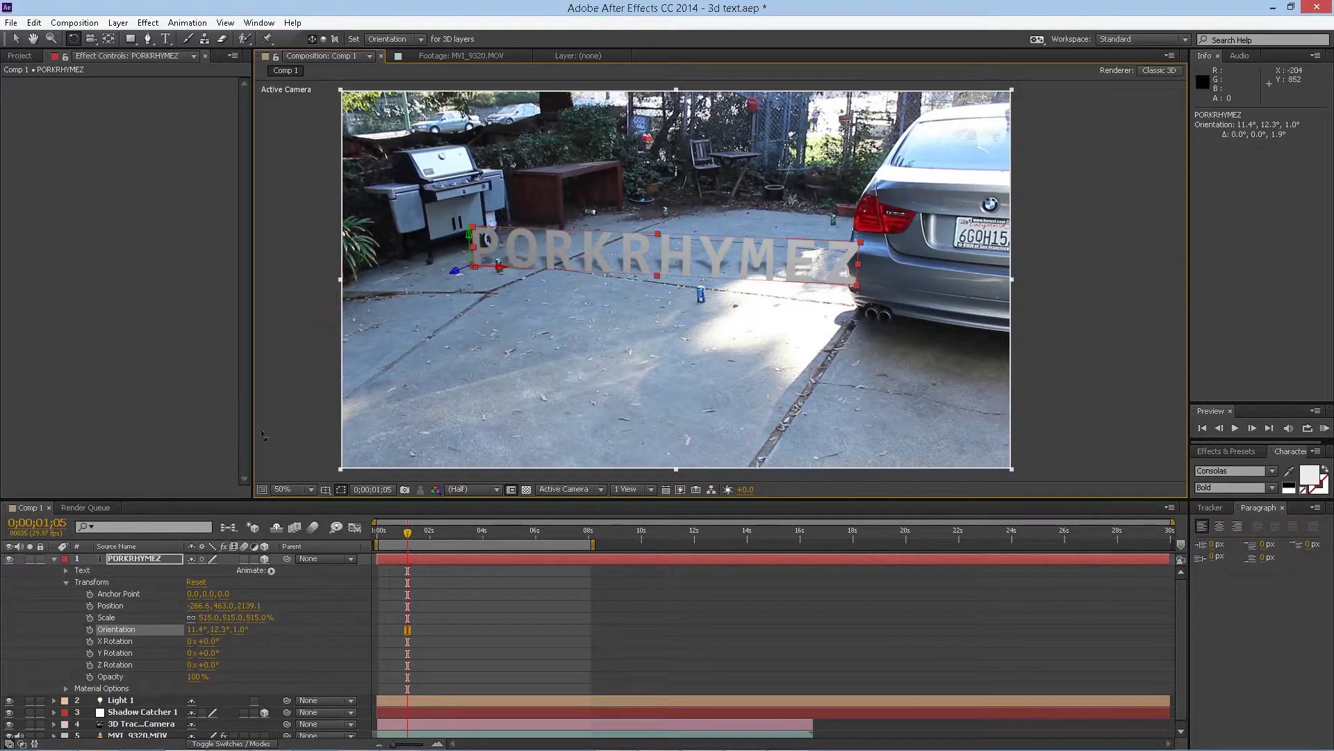
left_click(55, 562)
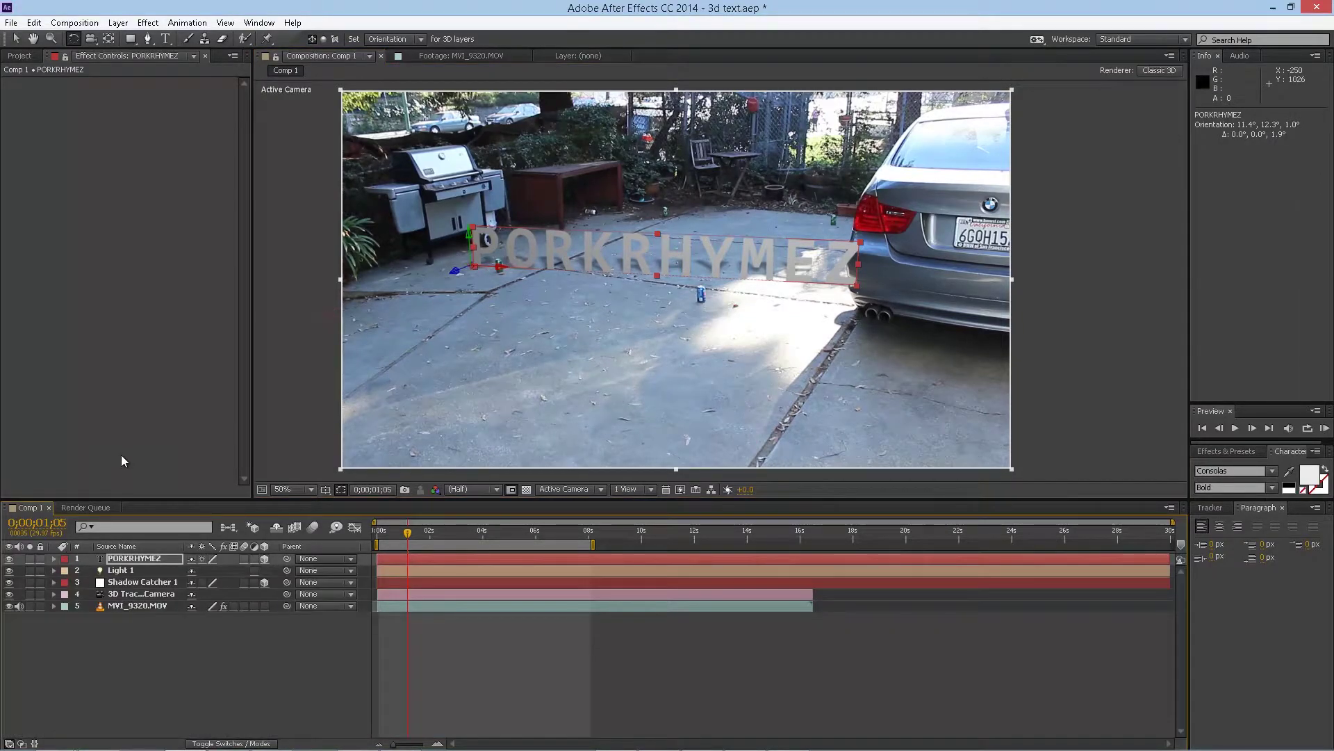
Duplicate the MVI_9320.MOV layer and place the copy at the top of the layer stack, above PORKRHYMEZ
left_click(145, 604)
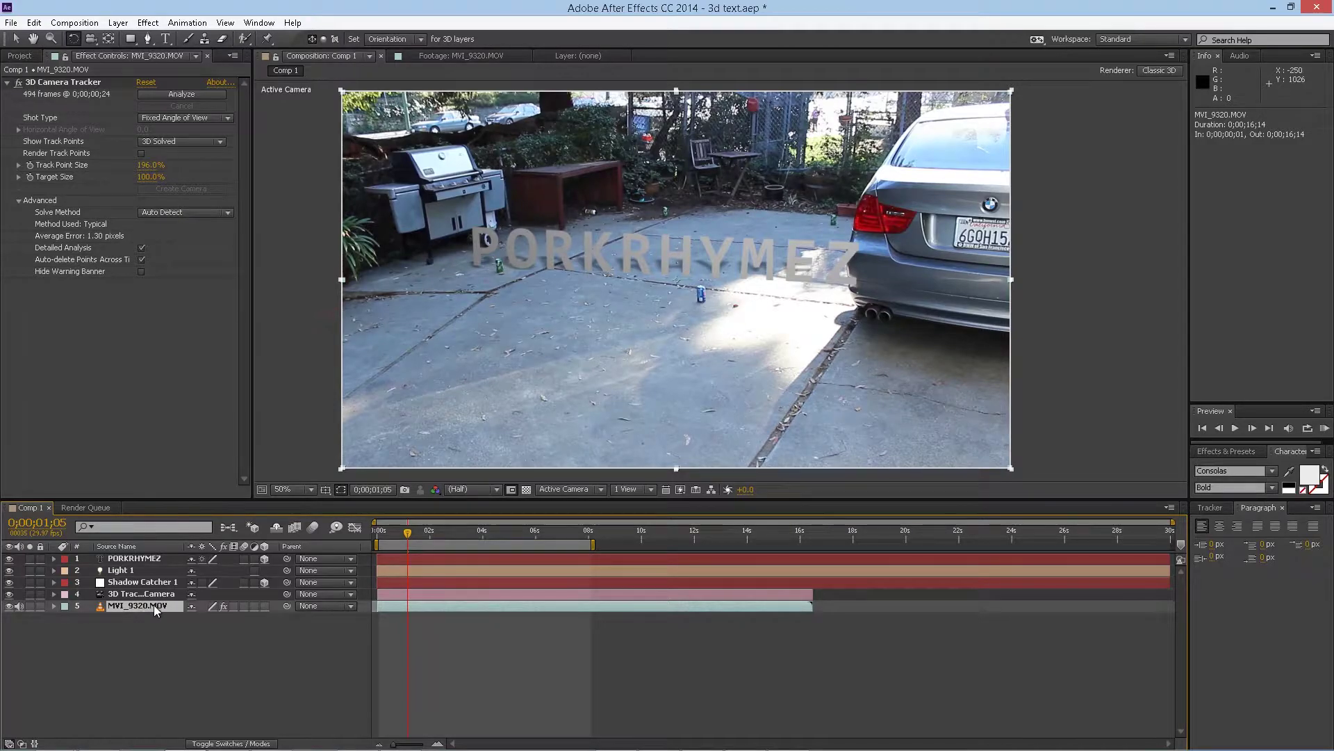
key("super+Down")
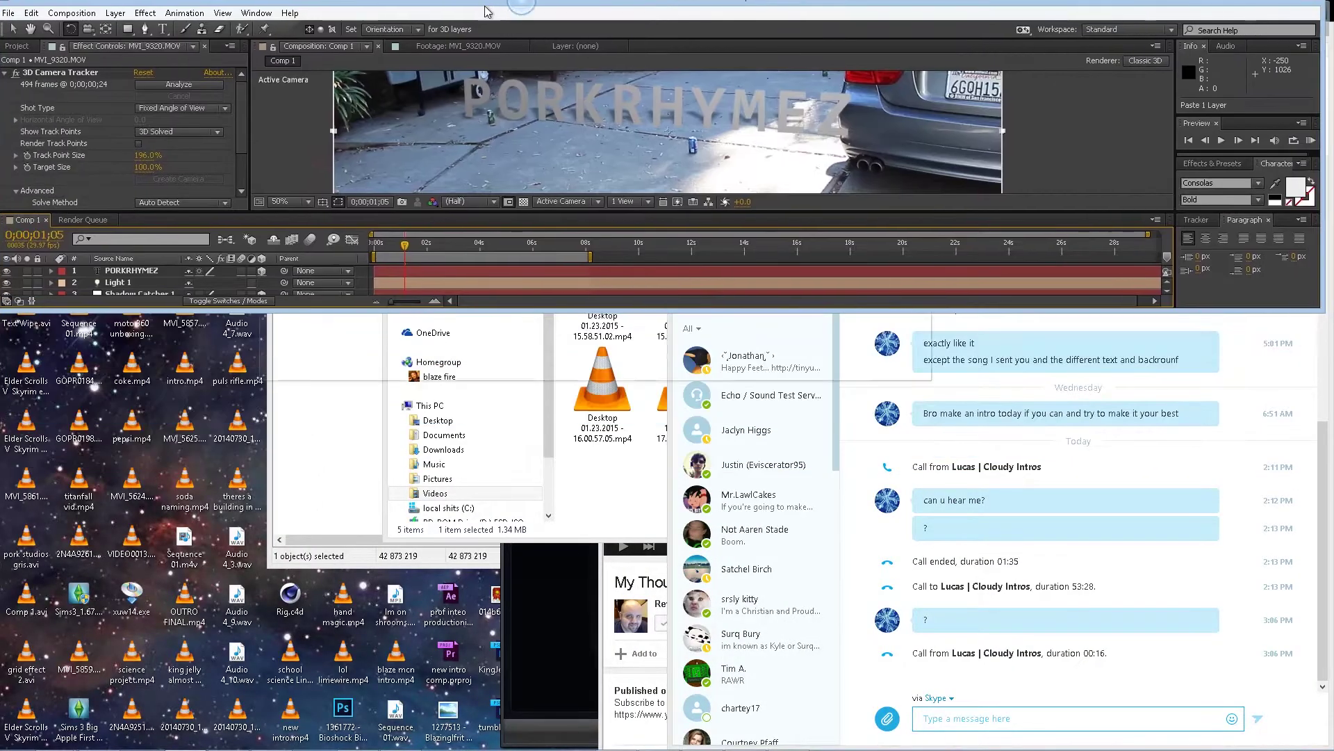
double_click(491, 20)
left_click_drag(134, 609, 135, 556)
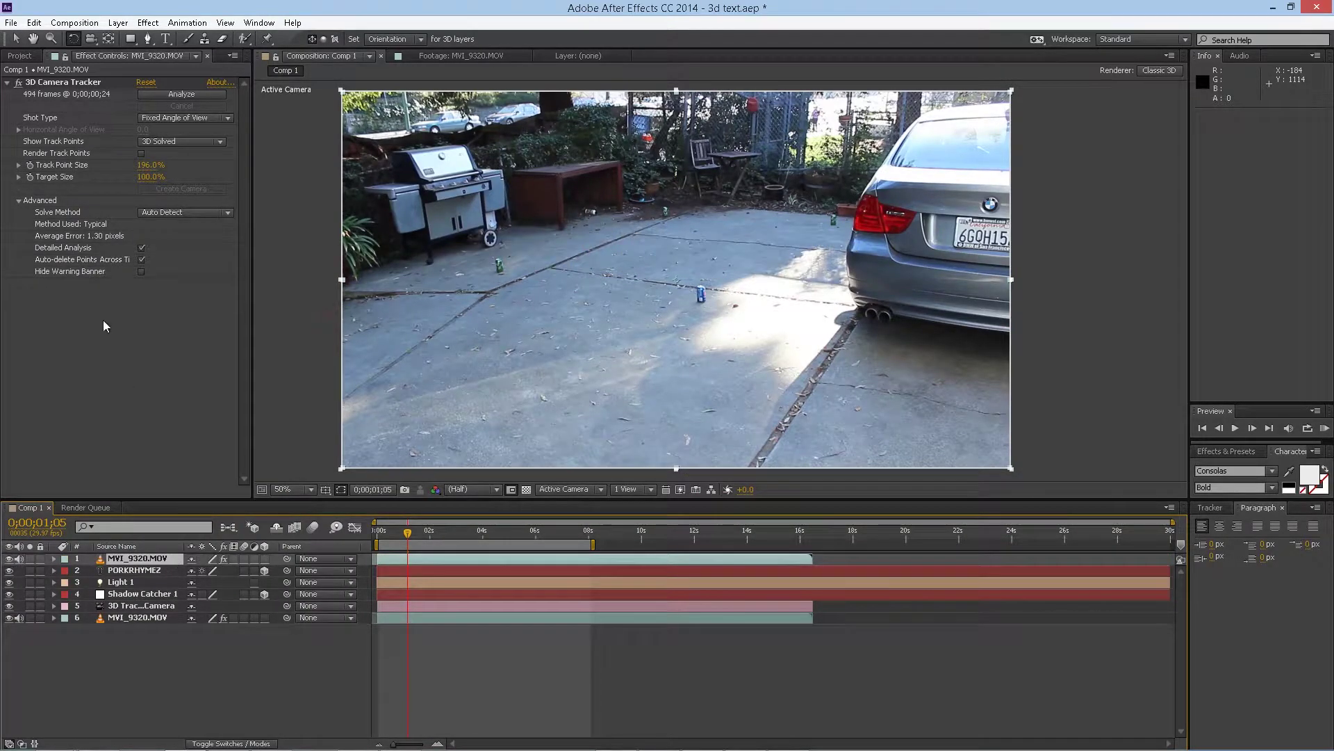
Remove the 3D Camera Tracker effect from the top copy of MVI_9320.MOV and keep that copy selected
left_click(82, 84)
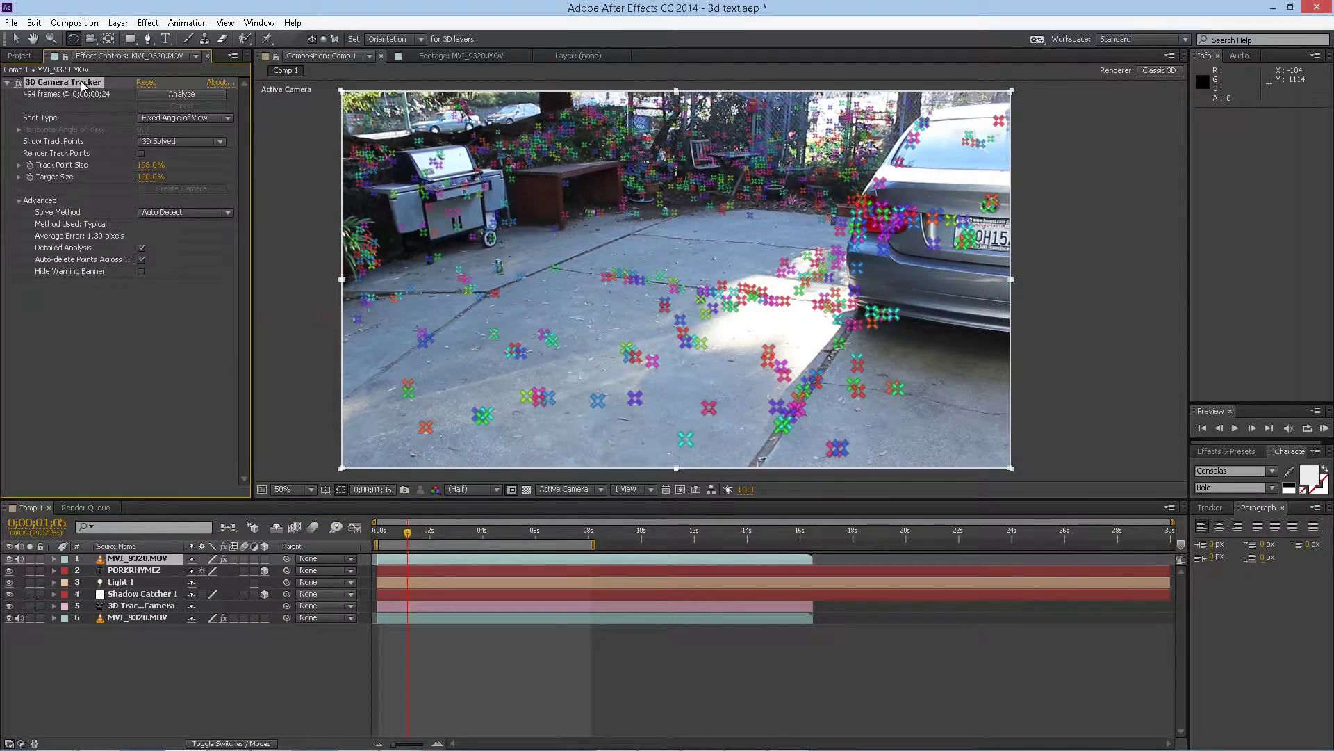
key("Delete")
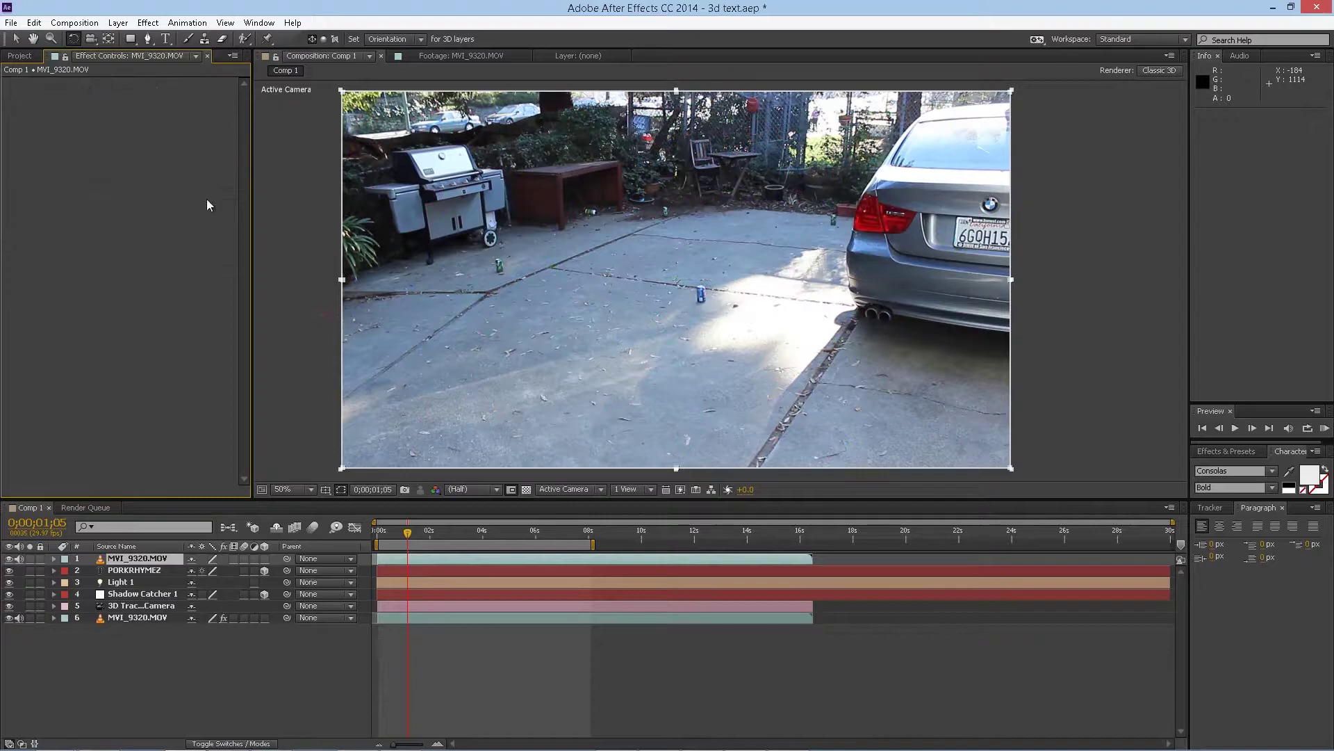
left_click(142, 619)
left_click(155, 561)
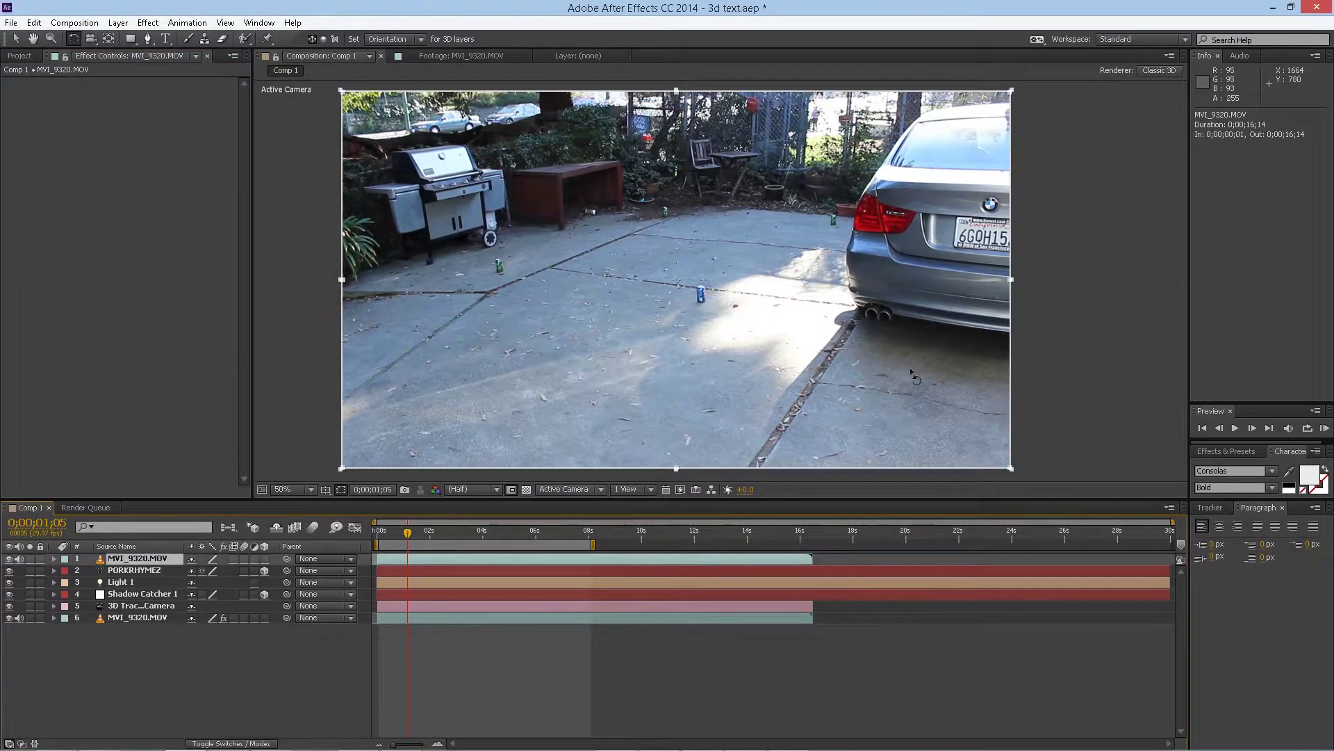
Shorten the work area to end at 0;00;03;21 and toggle the top footage copy's visibility to compare it with the text
left_click_drag(406, 533, 381, 532)
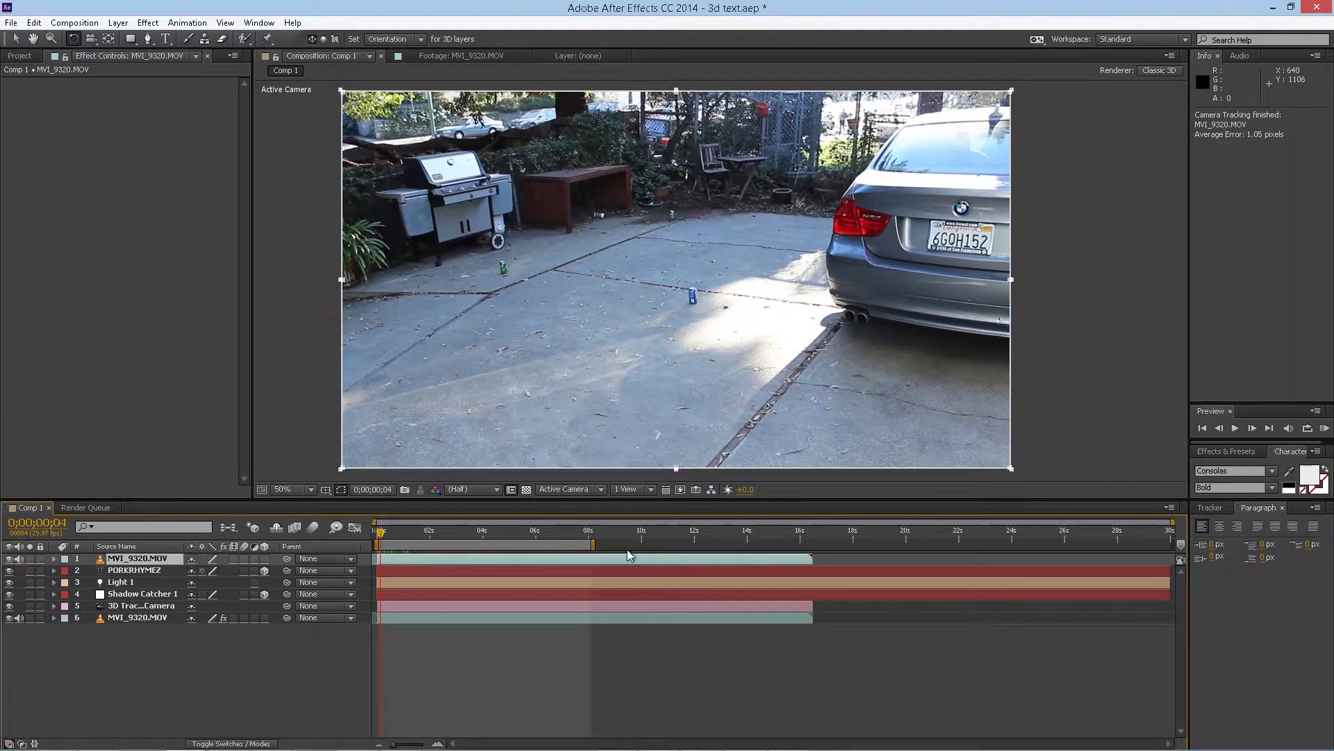
left_click_drag(593, 545, 481, 548)
left_click_drag(381, 533, 384, 532)
left_click(9, 559)
left_click(10, 559)
left_click(9, 559)
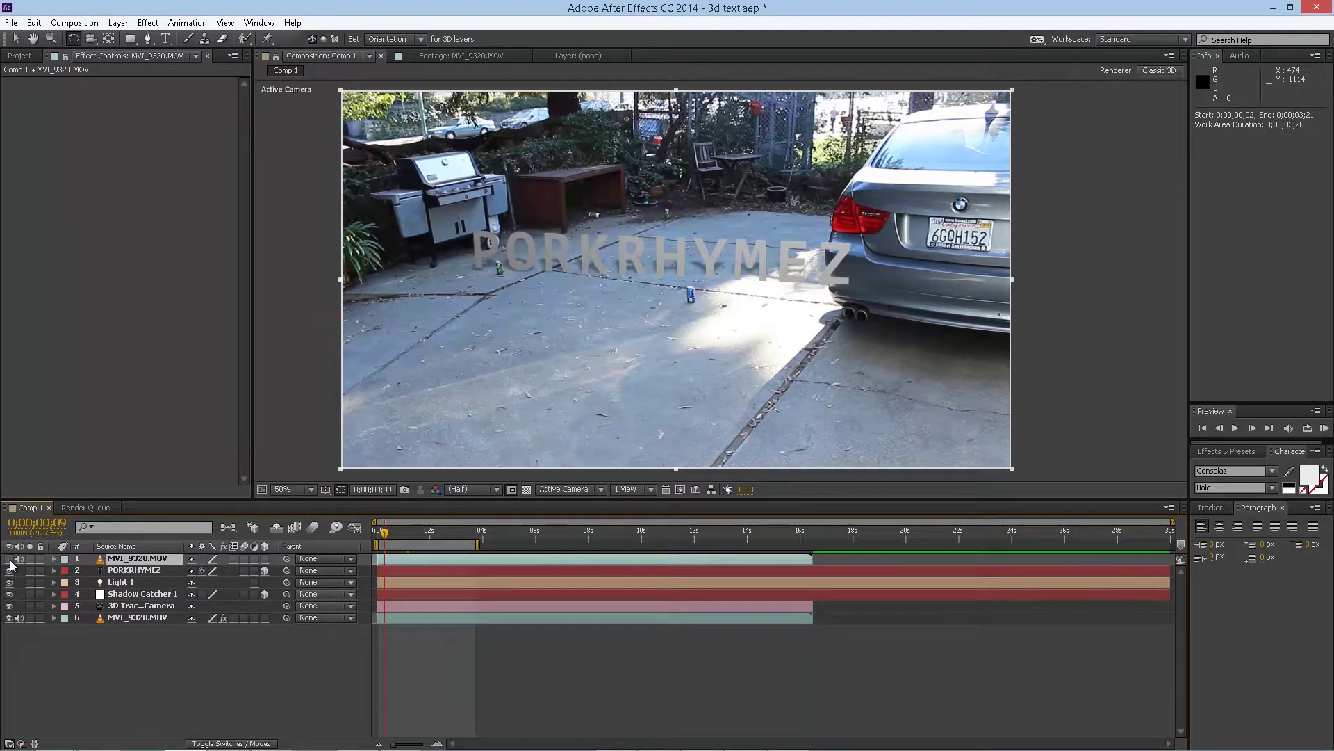
left_click(9, 560)
left_click_drag(384, 538, 380, 541)
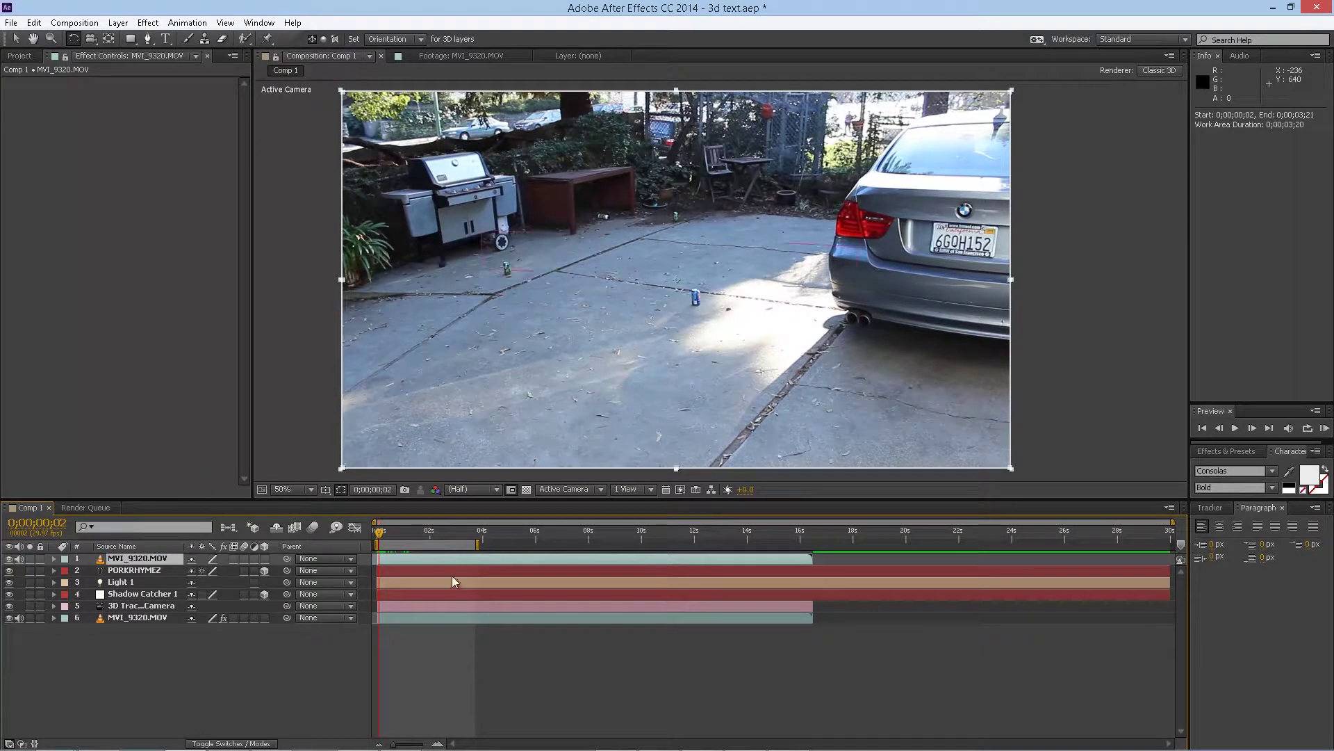
Open the top MVI_9320.MOV copy in its own layer view and paint Roto Brush strokes over the car at 0;00;00;02
double_click(116, 559)
left_click(247, 39)
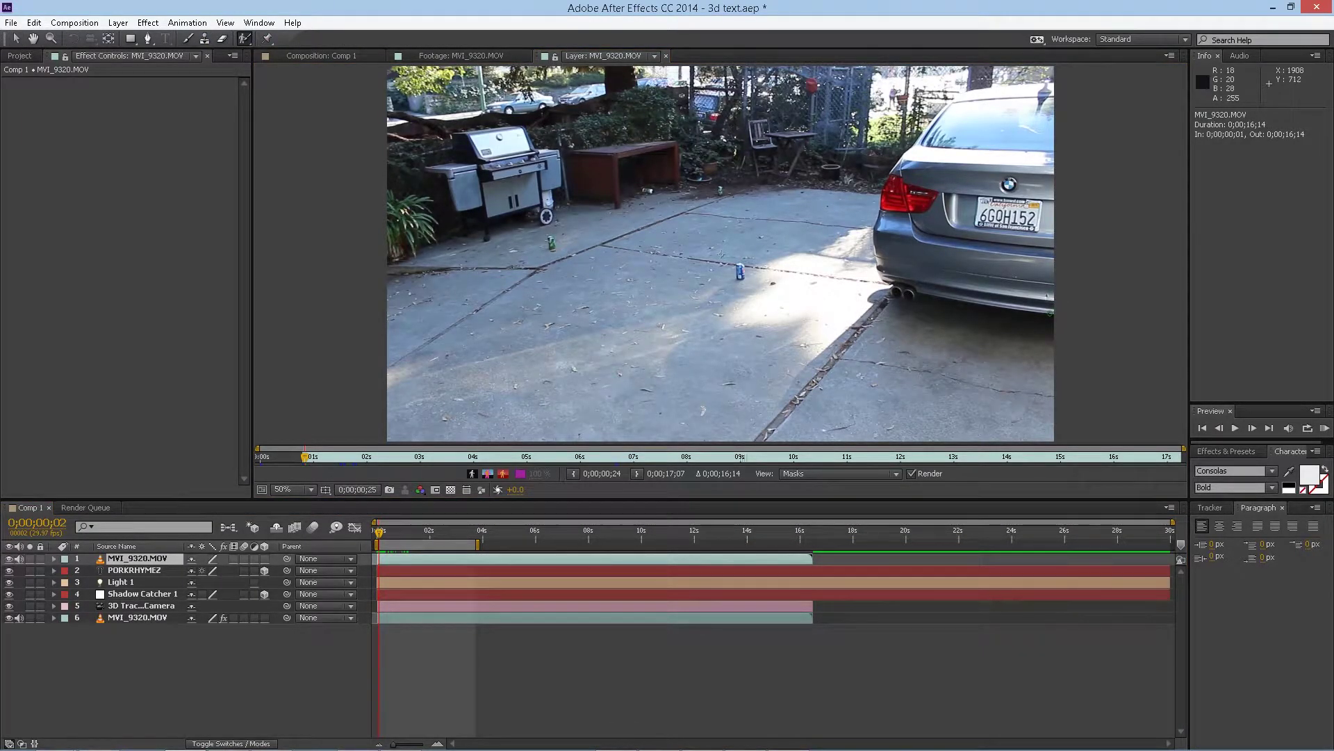
left_click(1050, 314)
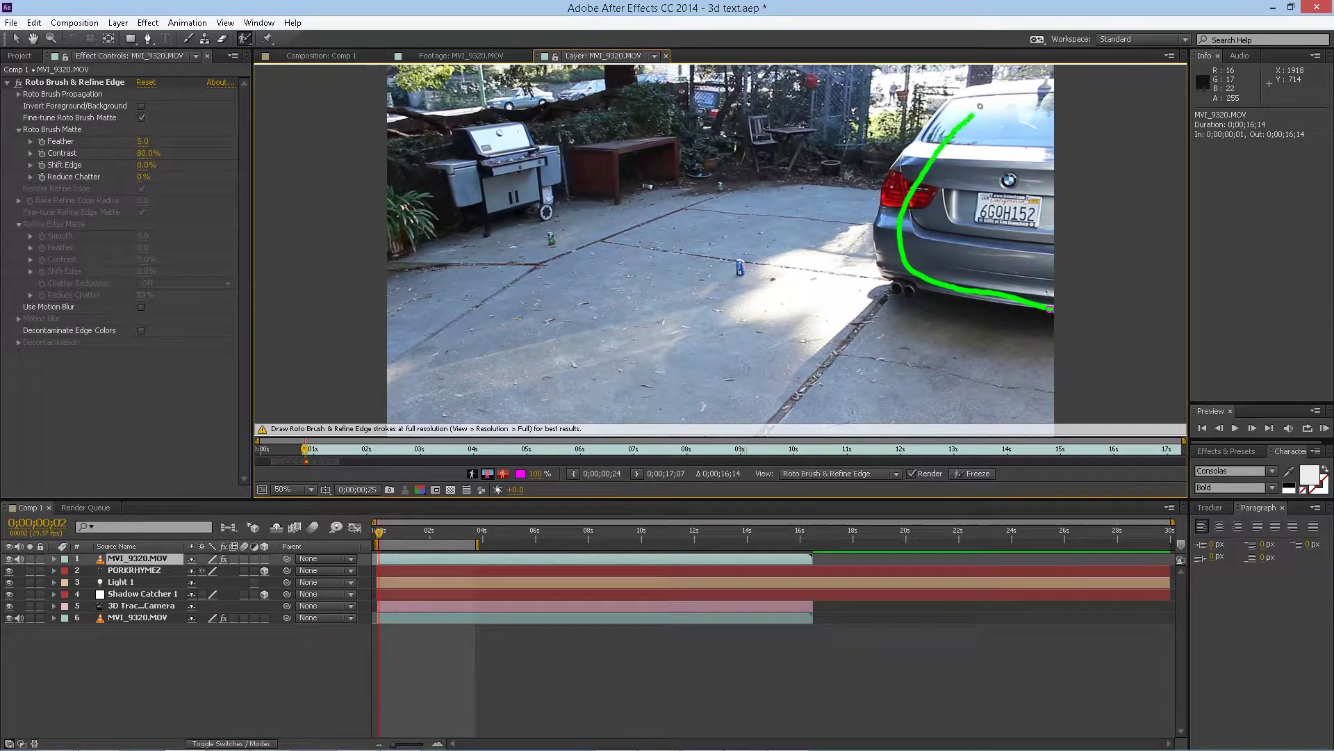
left_click_drag(1045, 81, 1042, 78)
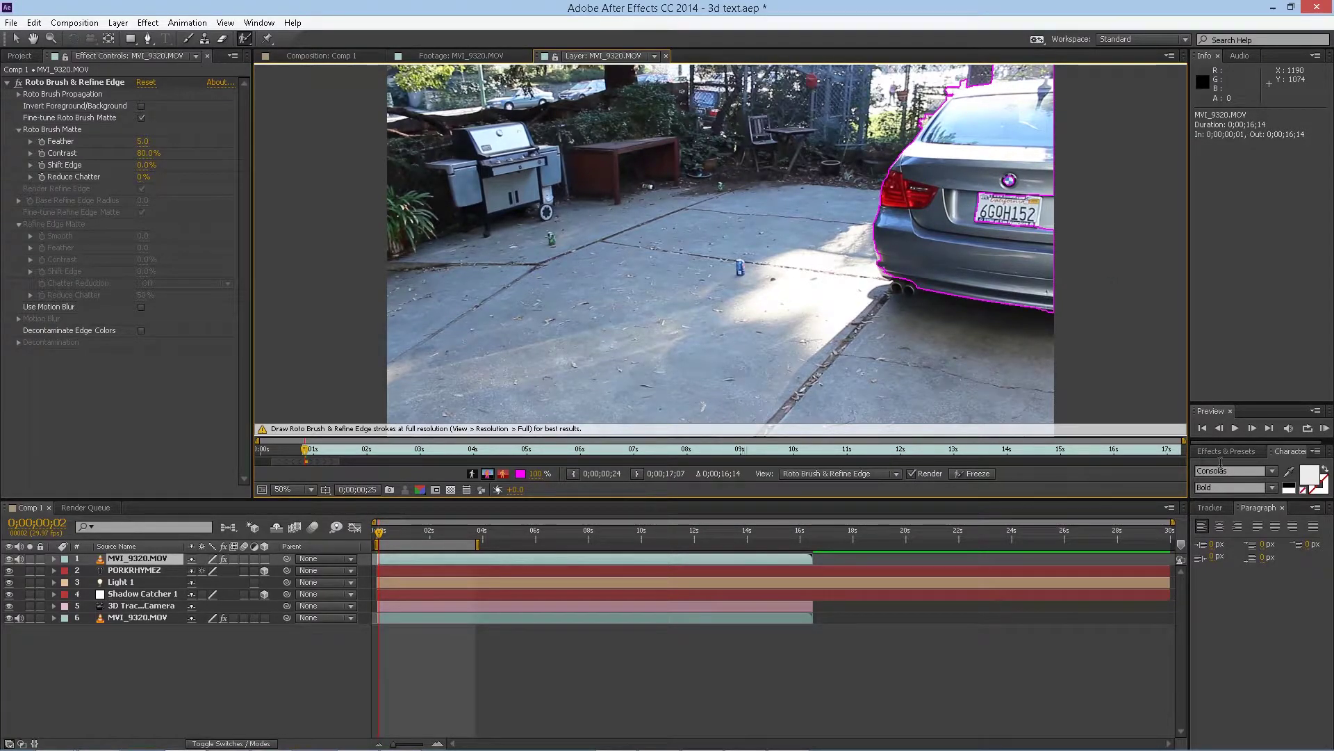
Step through the footage frame by frame to examine how the Roto Brush selection follows the car around 0;00;00;22
left_click(1252, 428)
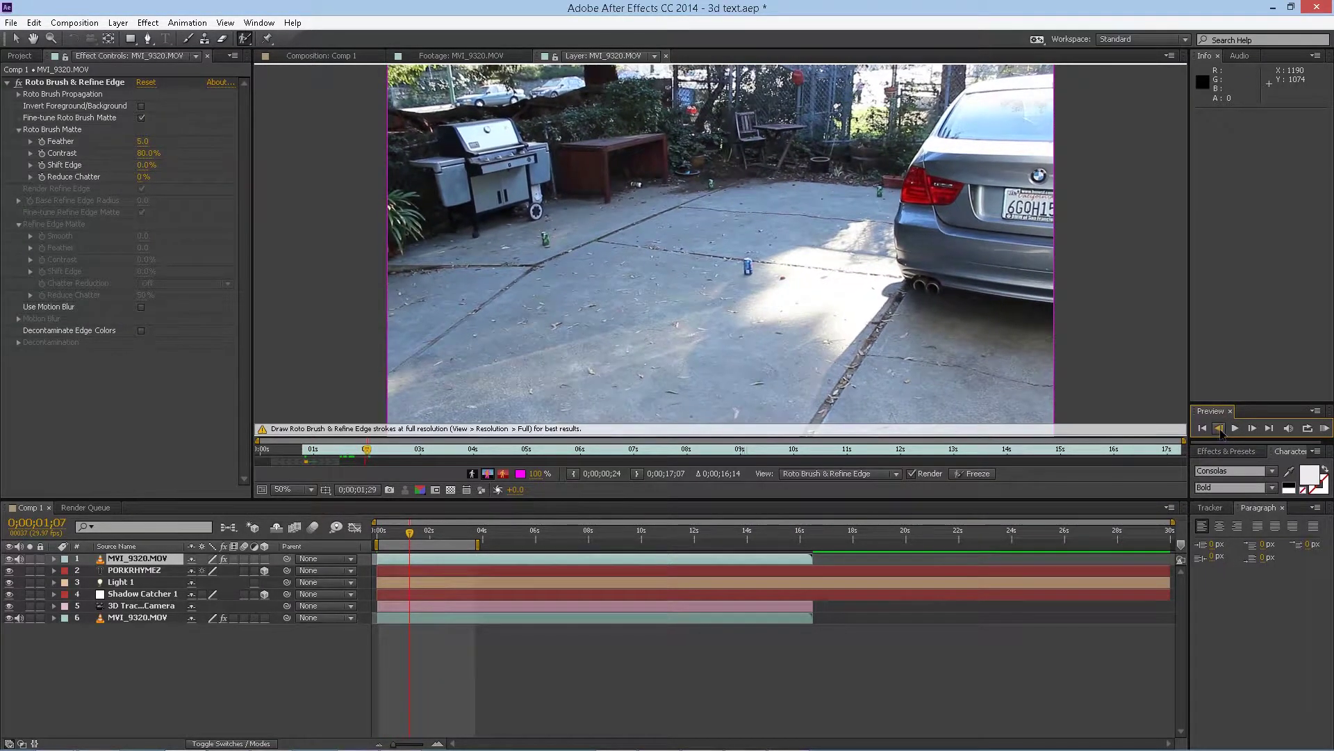
left_click(1220, 429)
left_click(1220, 430)
left_click(1220, 430)
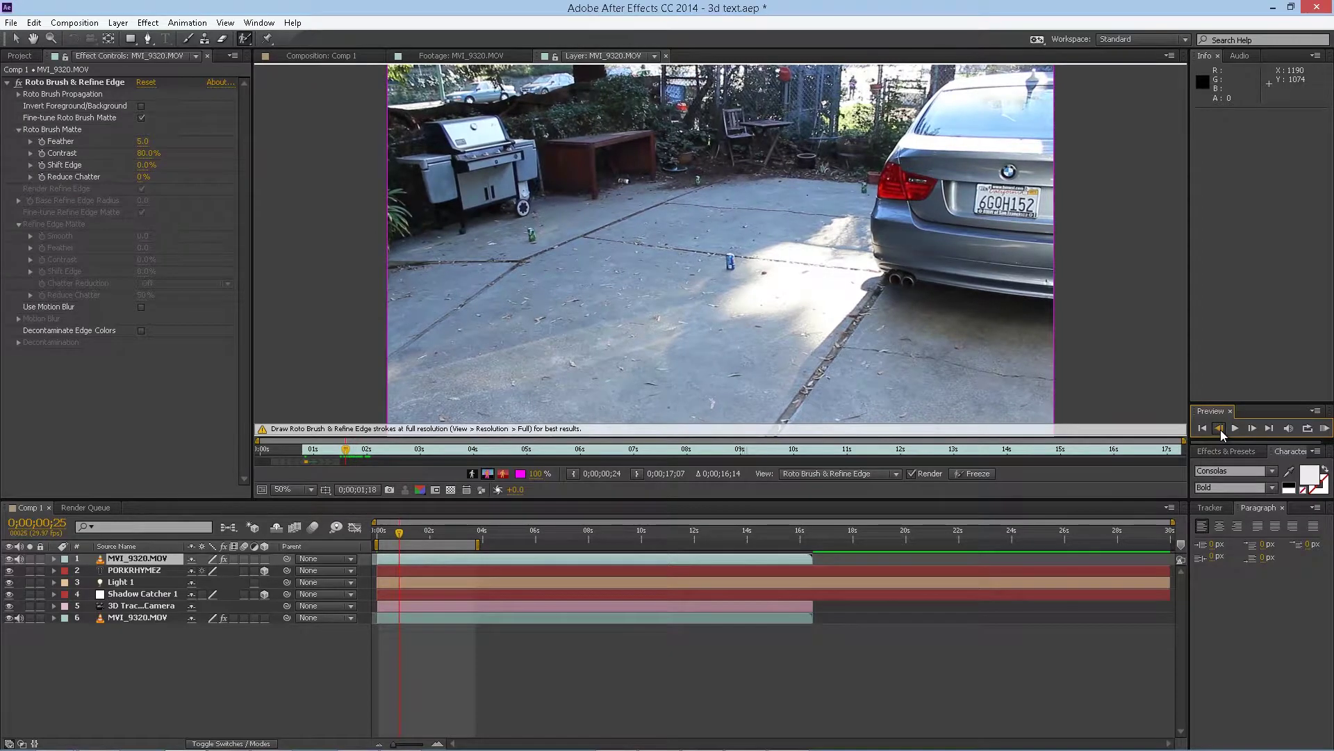
left_click(1220, 430)
left_click(1221, 430)
left_click(1220, 429)
left_click(1220, 429)
left_click(1220, 430)
left_click(1220, 429)
left_click(1221, 429)
left_click(1221, 430)
left_click(1221, 430)
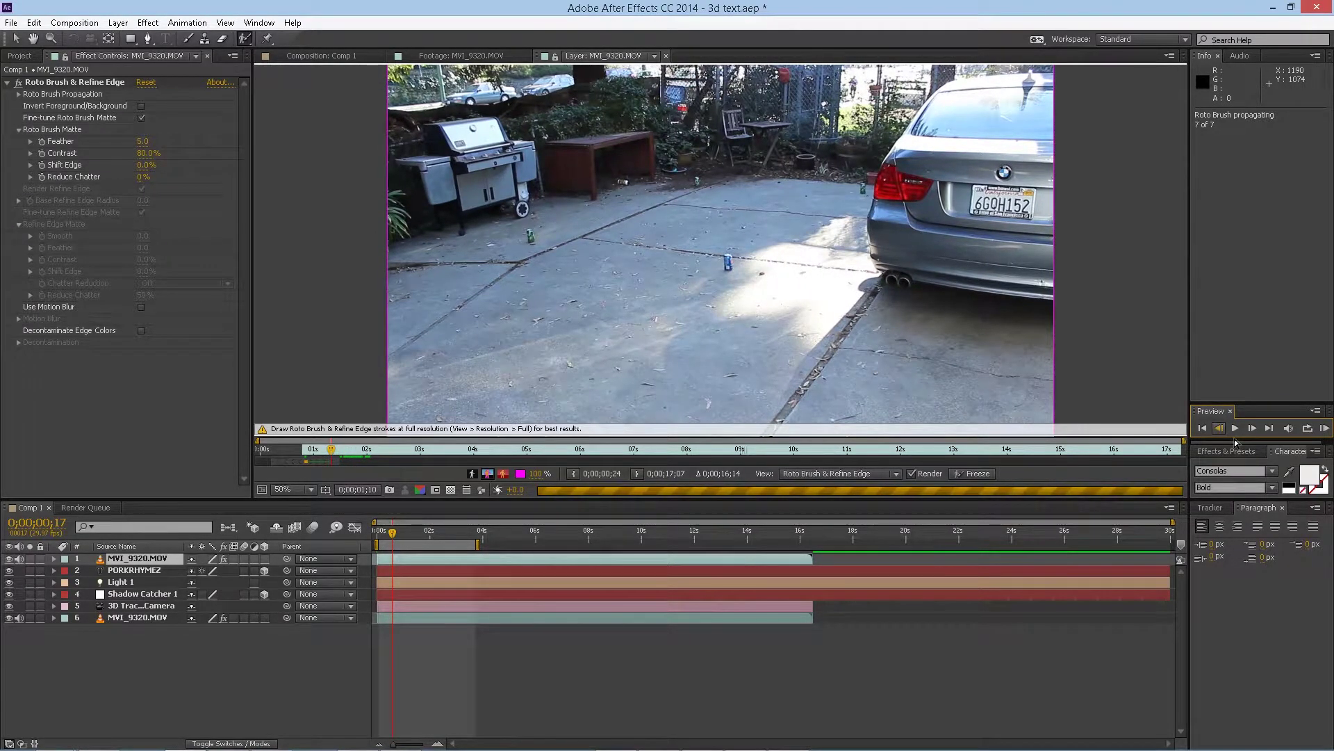
left_click(1257, 432)
left_click(1257, 431)
left_click(1256, 431)
left_click(1257, 431)
left_click(1257, 431)
left_click(1256, 431)
left_click(1256, 431)
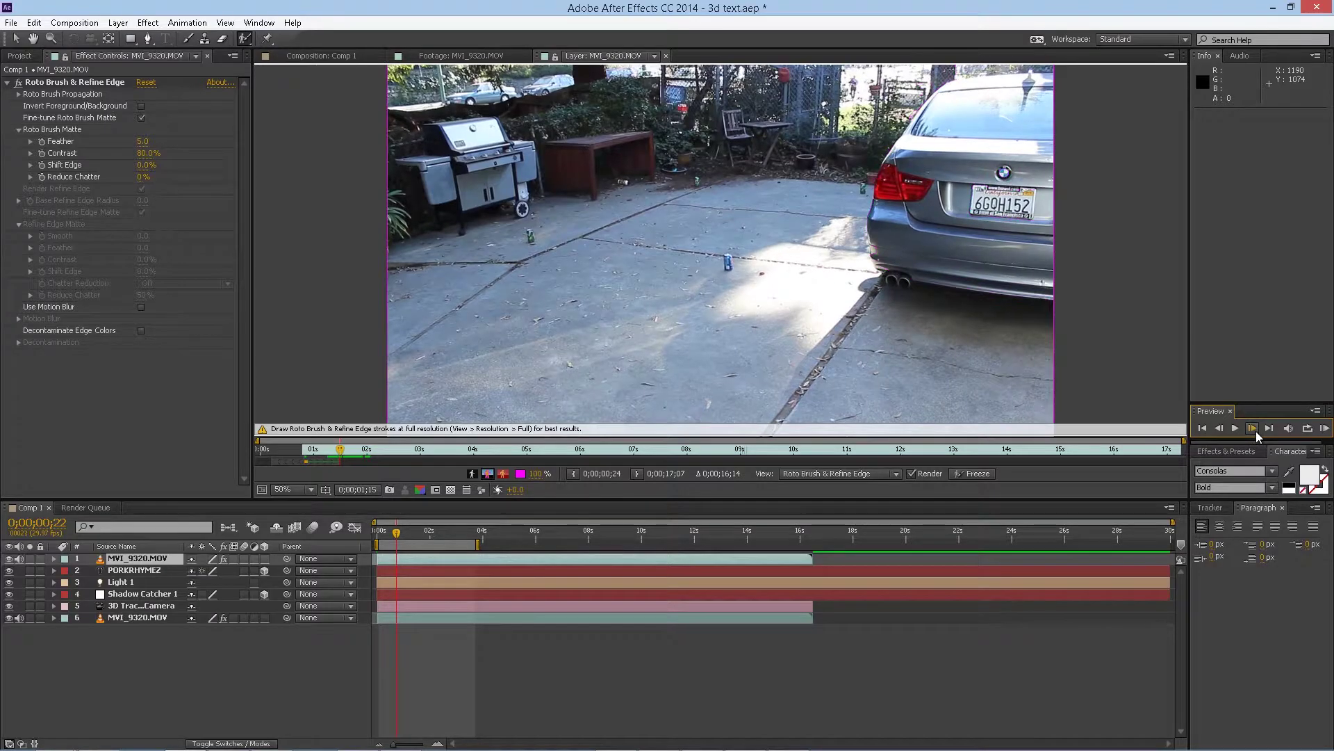
left_click(1217, 427)
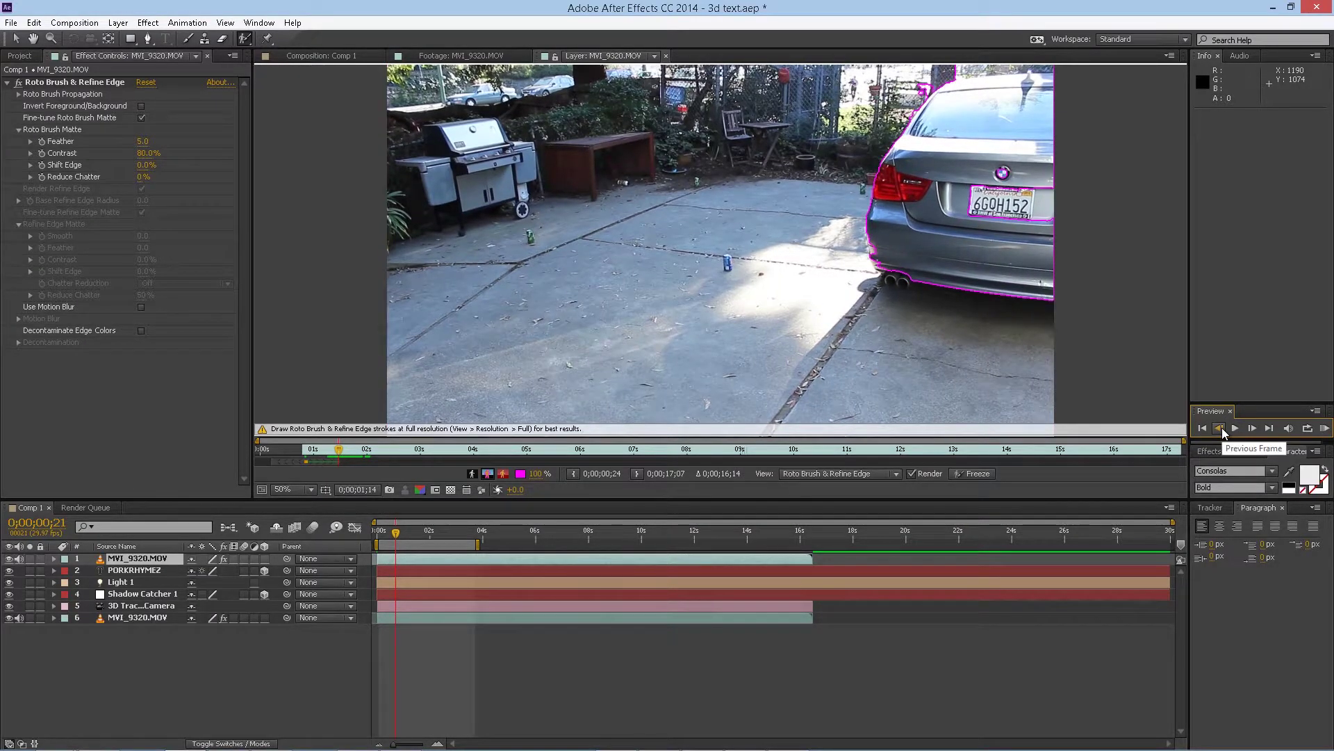
left_click(1256, 430)
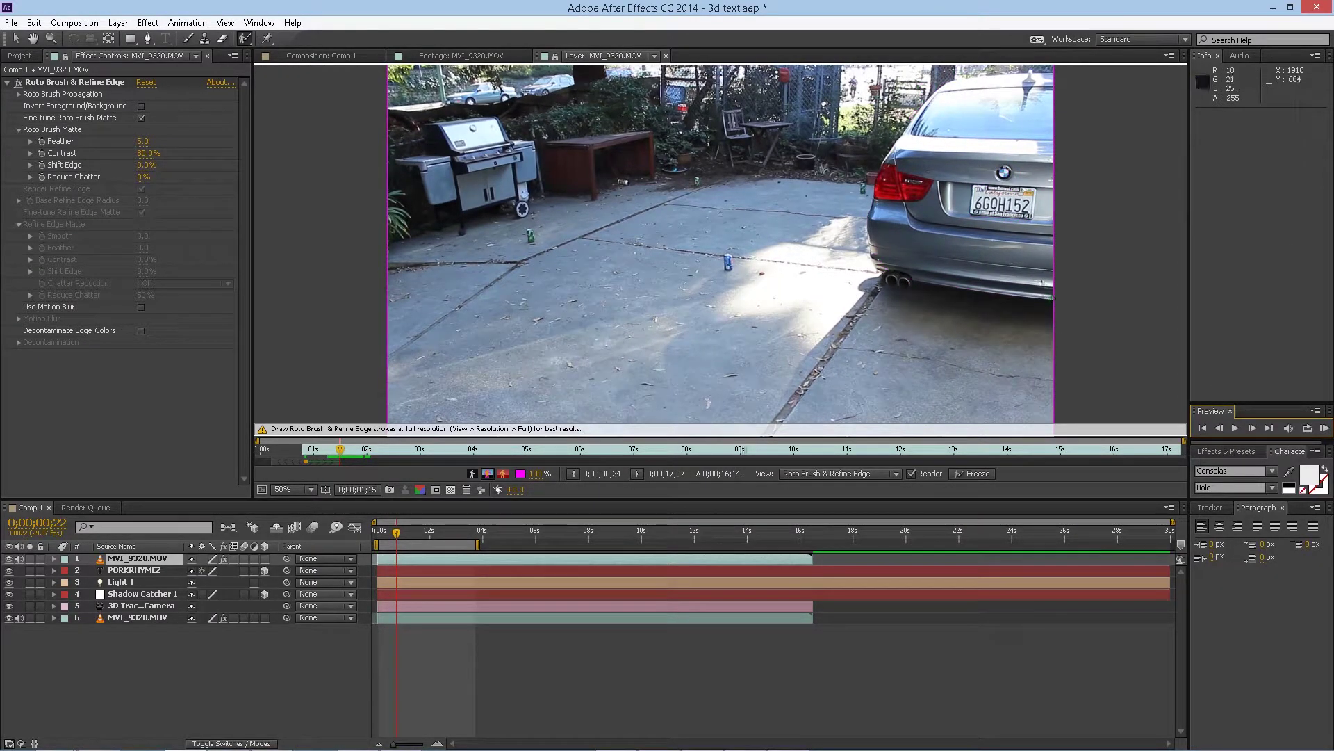
Paint over the car with the Roto Brush again at 0;00;00;22 and propagate the selection forward to 0;00;03;21
mouse_move(875, 201)
left_mouse_down()
mouse_move(939, 126)
mouse_move(1046, 77)
left_mouse_up()
left_click(1252, 427)
left_click(1252, 428)
left_click(1253, 427)
left_click(1252, 427)
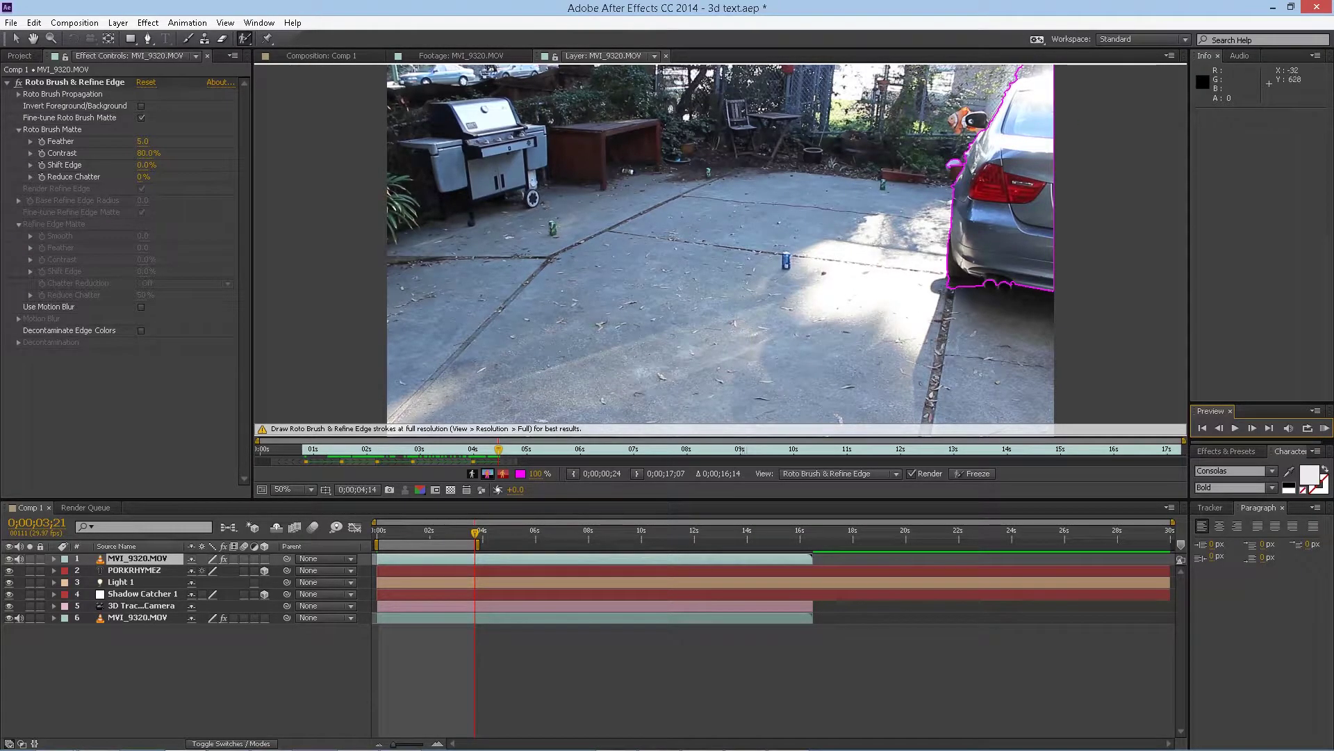
Return to the Comp 1 view and scrub to 0;00;02;18 to check the text against the rotoscoped car
left_click_drag(470, 521, 442, 523)
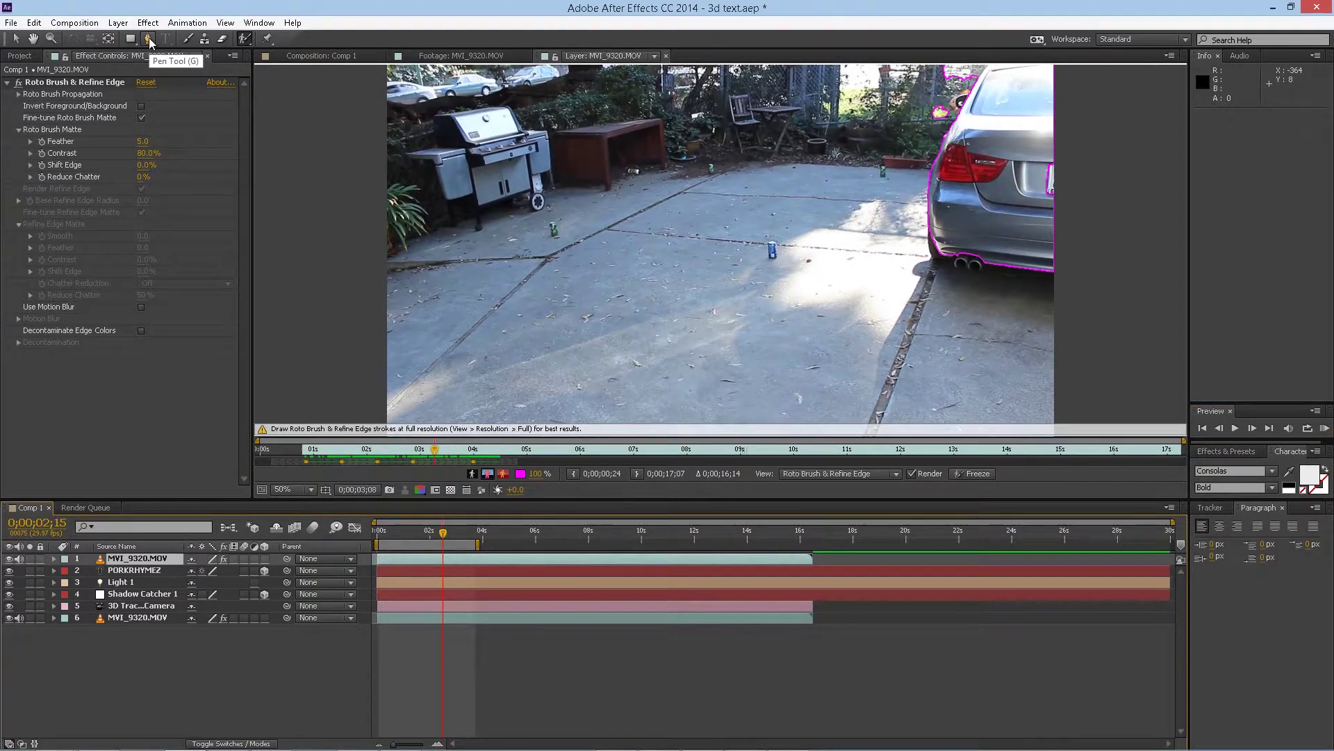
left_click(327, 55)
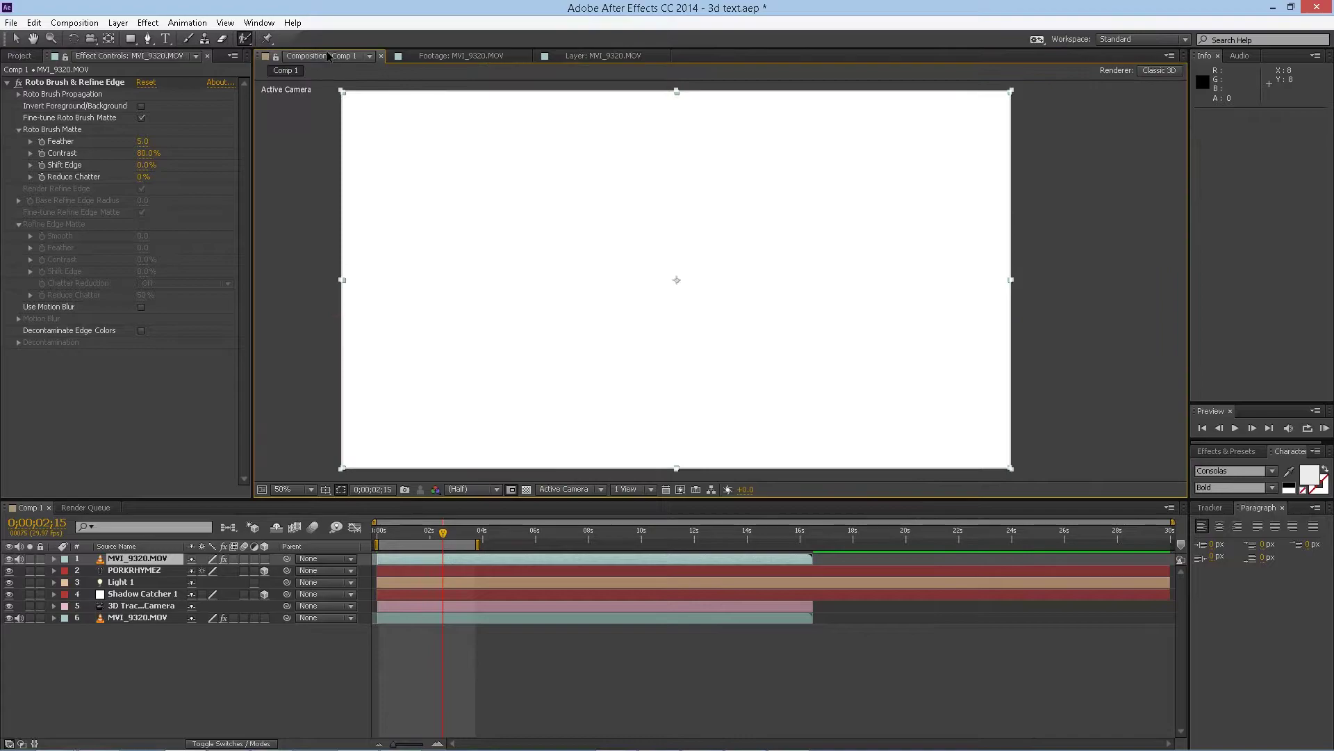
left_click_drag(411, 533, 446, 530)
Enlarge the PORKRHYMEZ layer to a scale of 898% and check its overlap with the car at 0;00;01;23
left_click(16, 39)
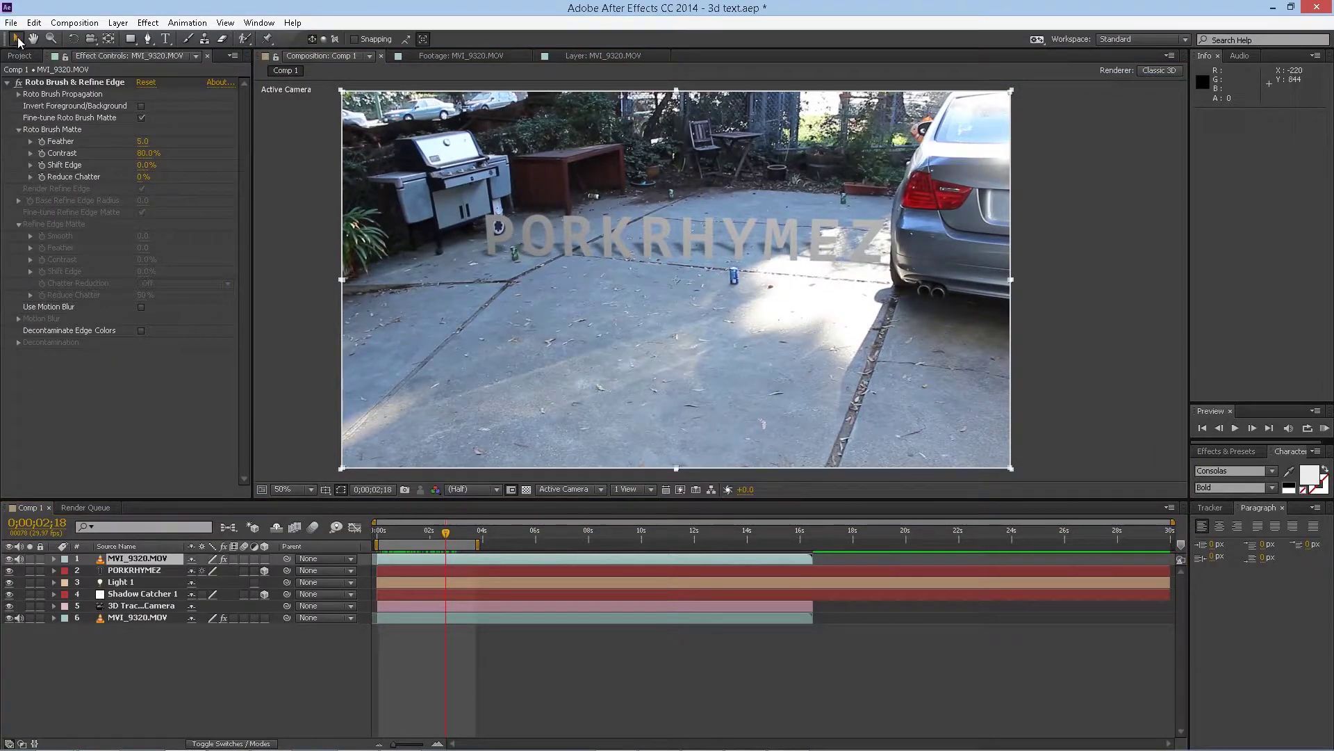
left_click(500, 239)
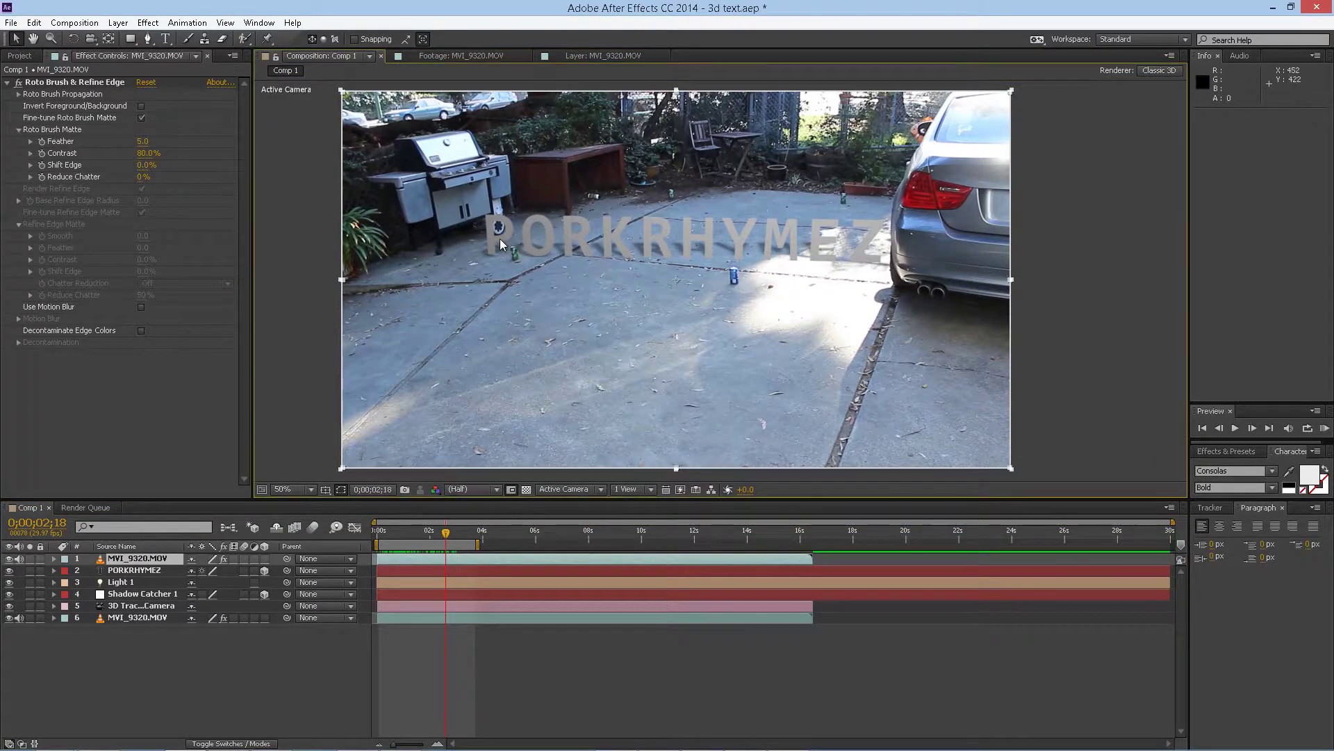
left_click(135, 570)
left_click_drag(488, 213, 514, 187)
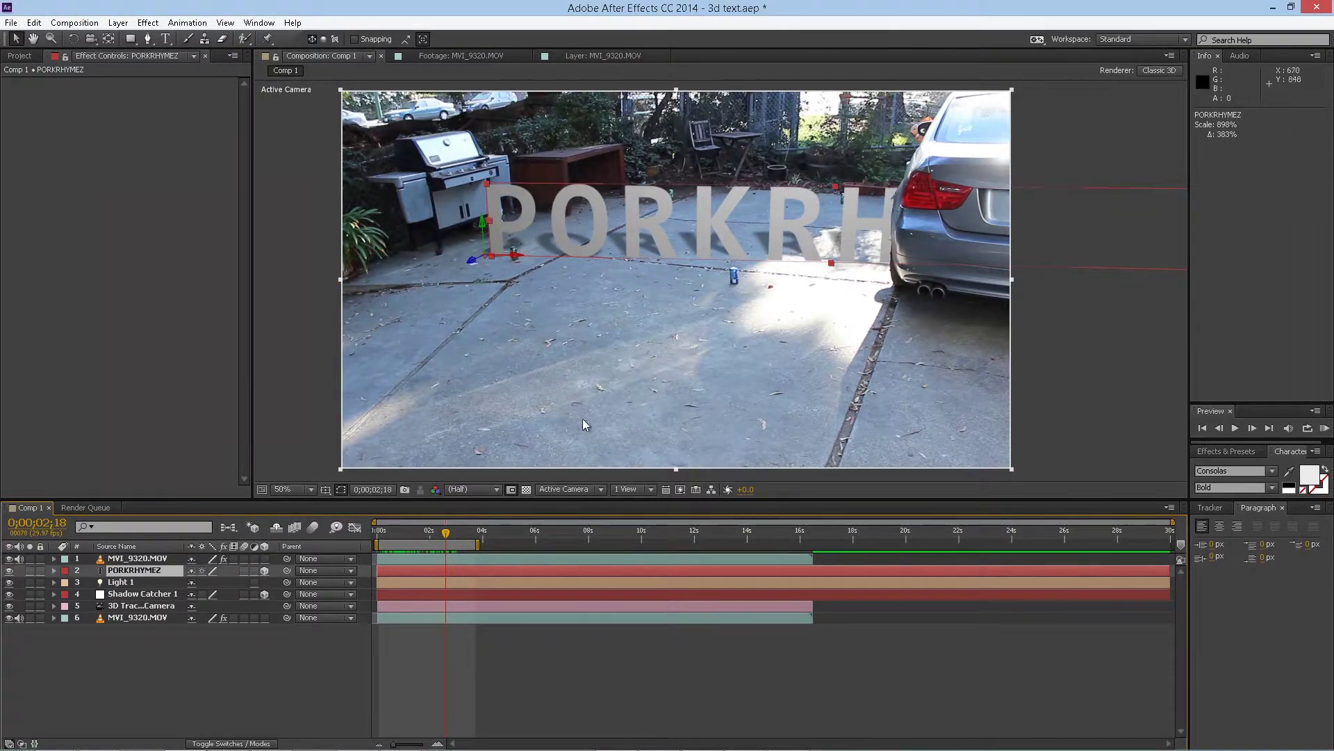
left_click_drag(441, 537, 406, 530)
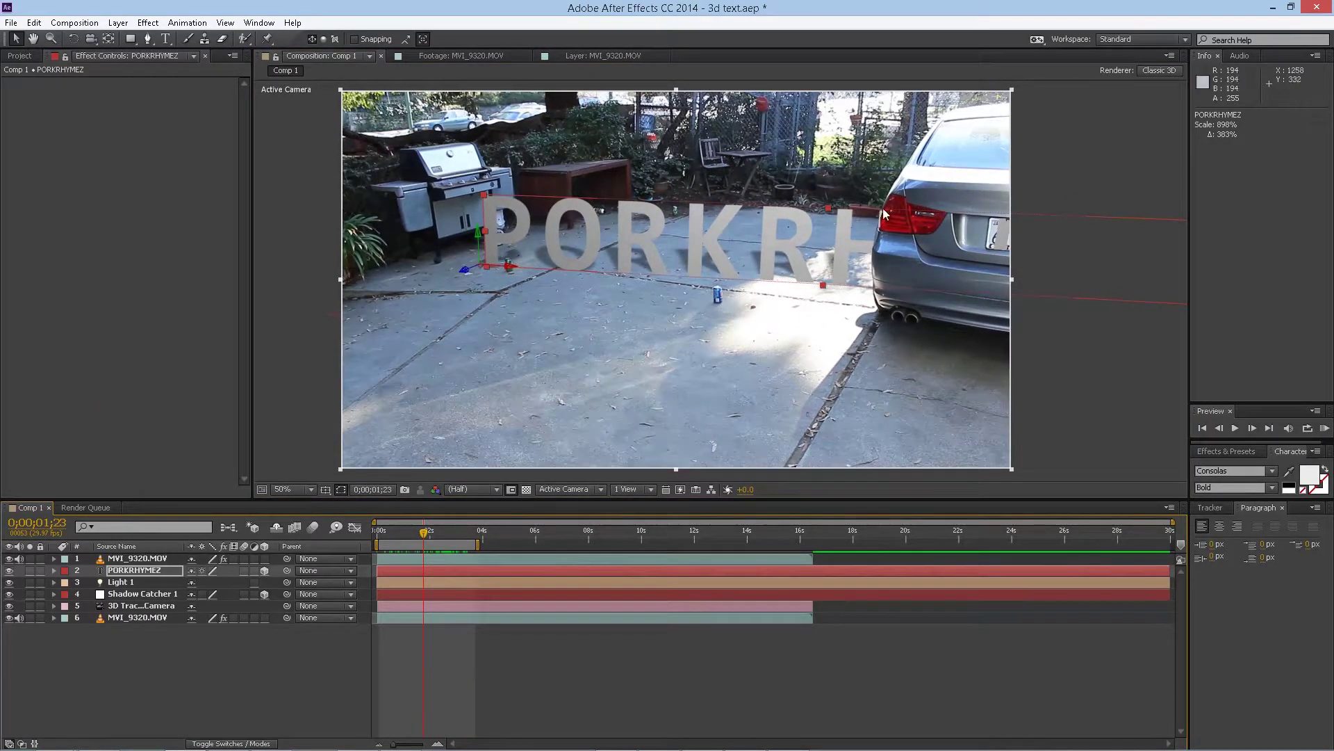
Shrink the PORKRHYMEZ layer so only its last letter tucks behind the car, and play the composition from near the start
scroll(721, 251, "down", 2)
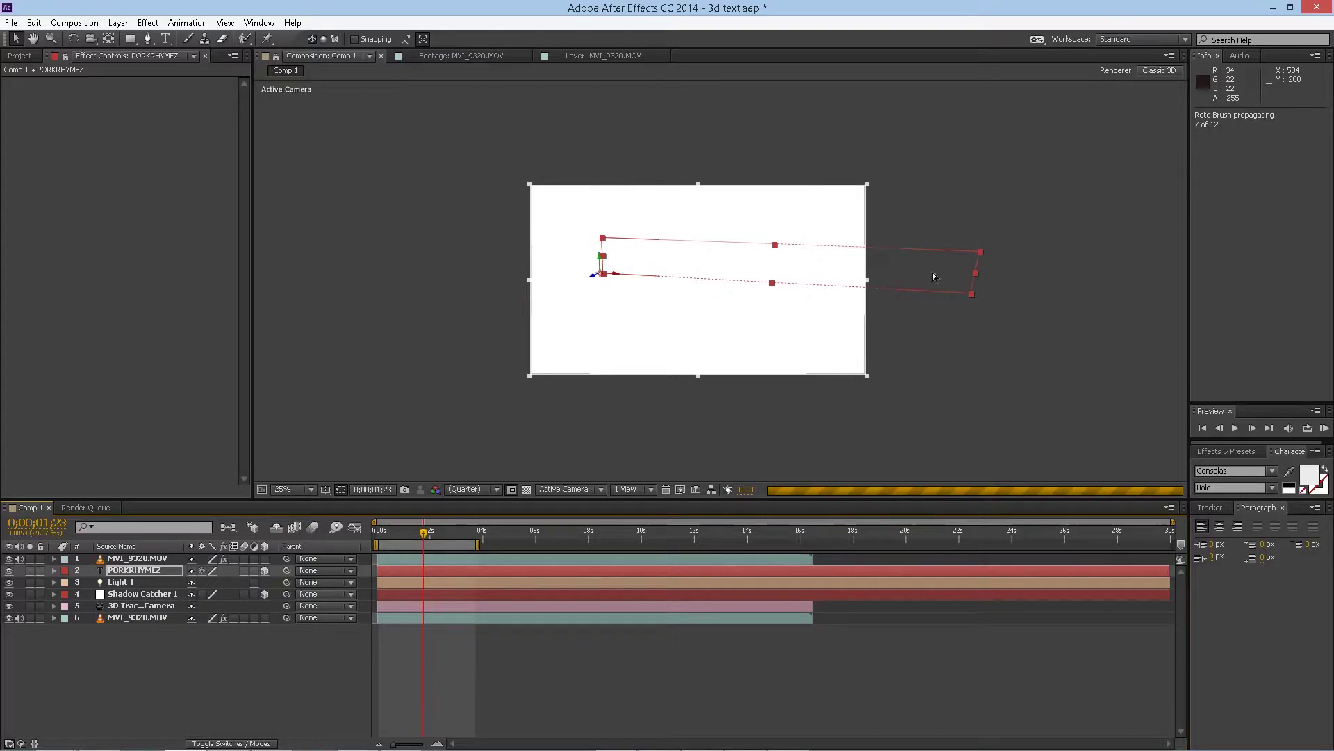
left_click_drag(981, 253, 702, 458)
left_click_drag(430, 531, 389, 530)
key("space")
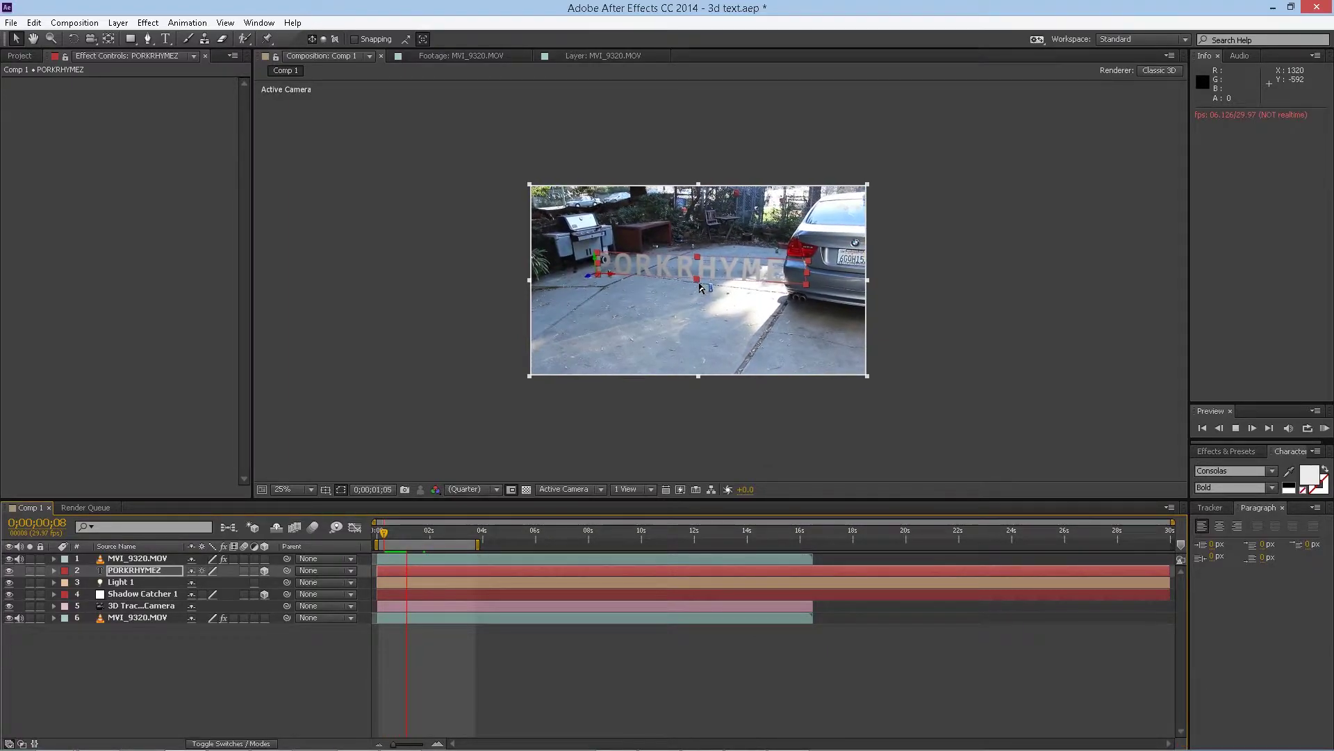
Delete the top footage copy, PORKRHYMEZ, Light 1, Shadow Catcher 1 and the 3D tracker camera, and select the original footage layer
left_click(138, 610)
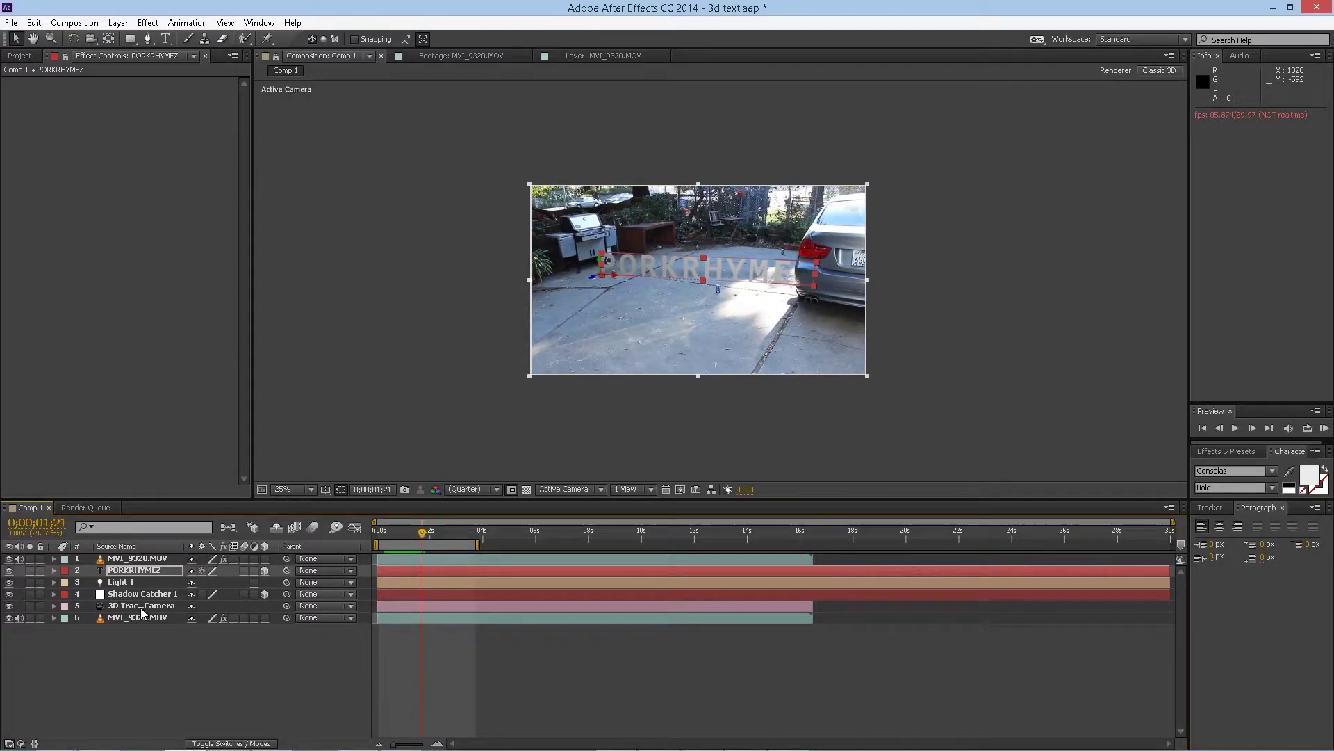
left_click(144, 611)
left_click(153, 563, "shift")
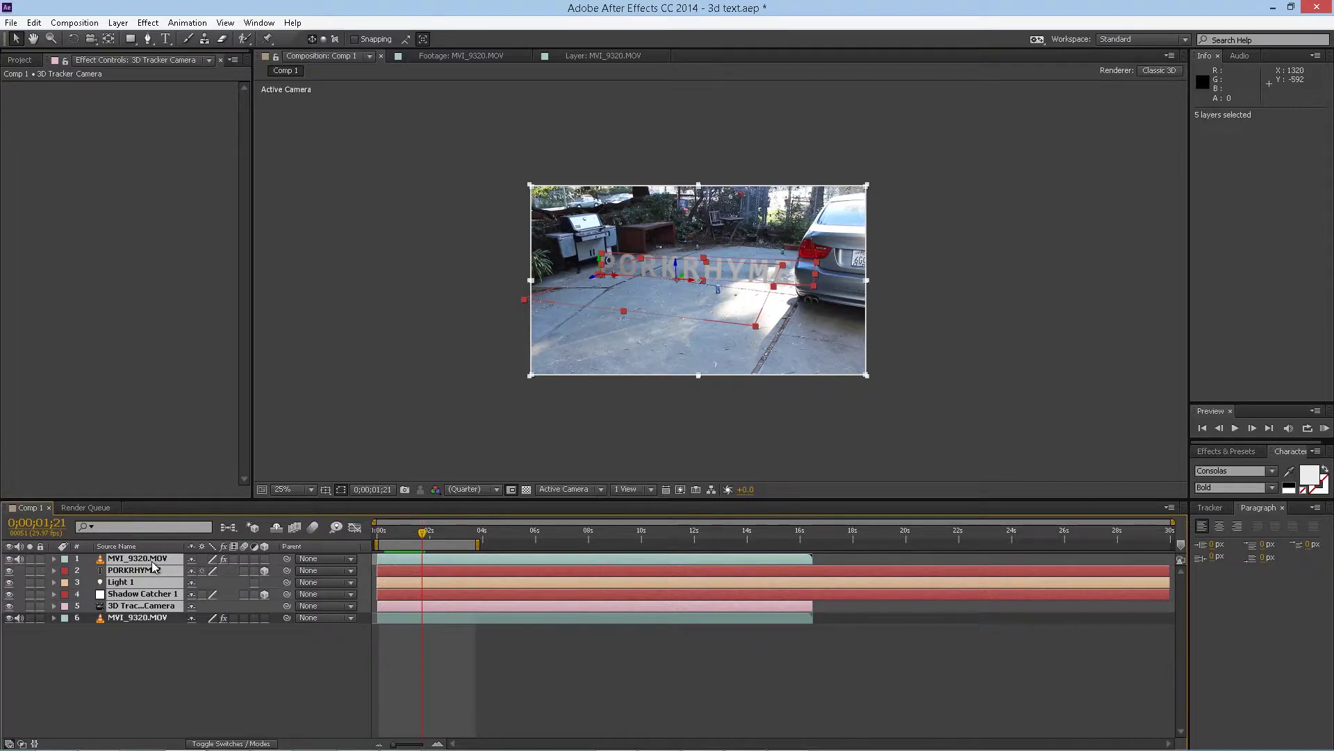
key("Delete")
left_click(143, 556)
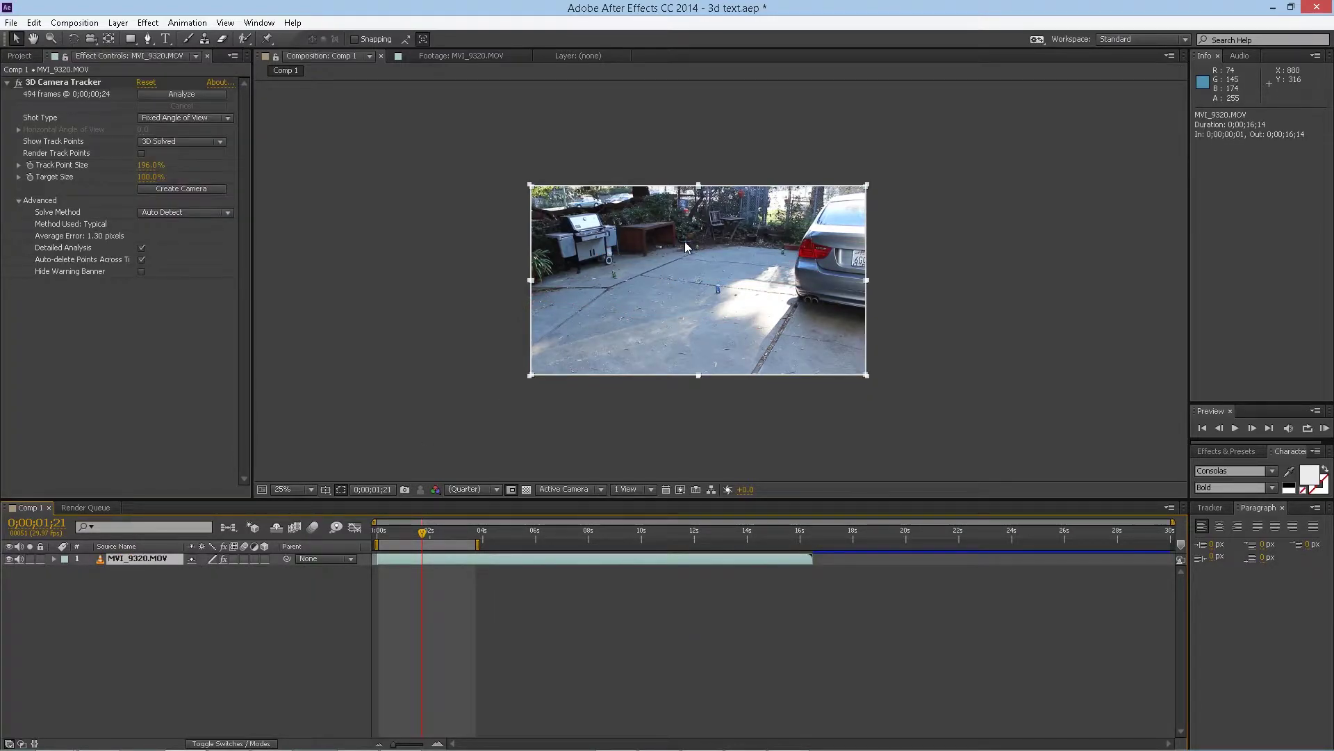
key("period")
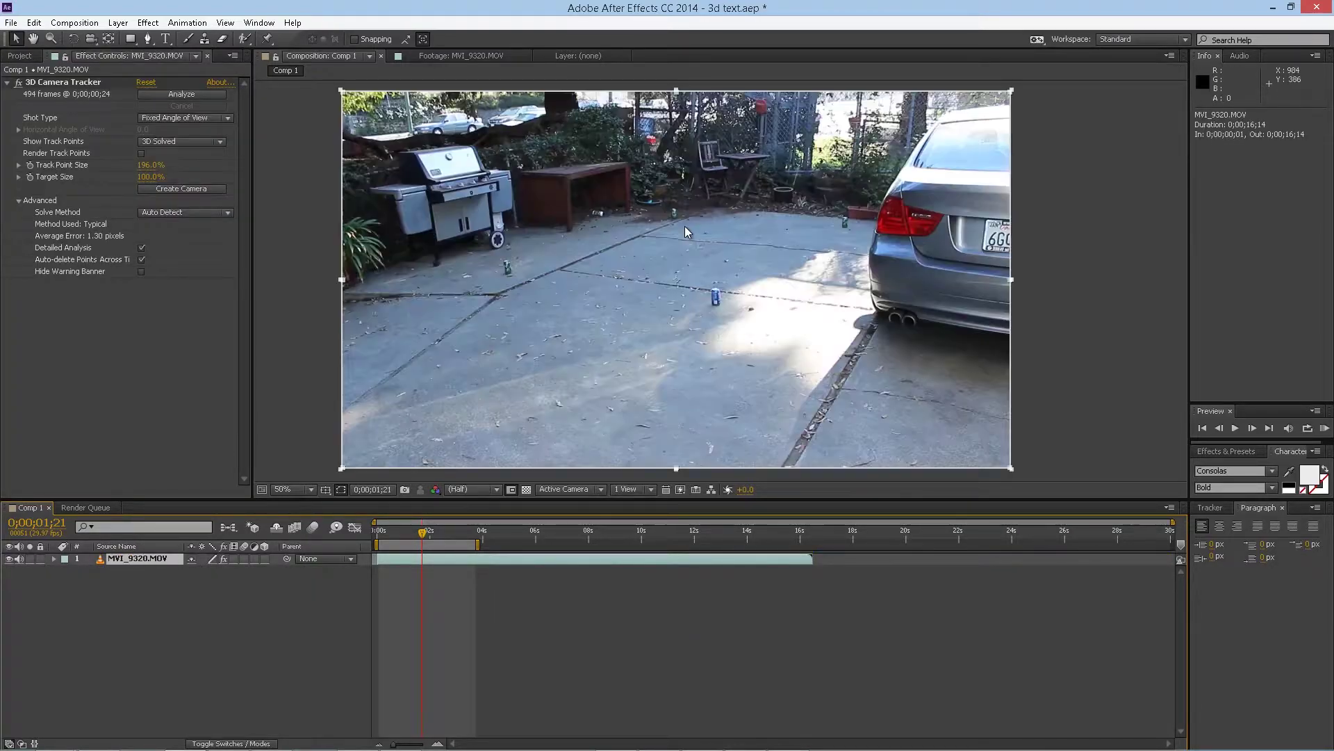
left_click(151, 22)
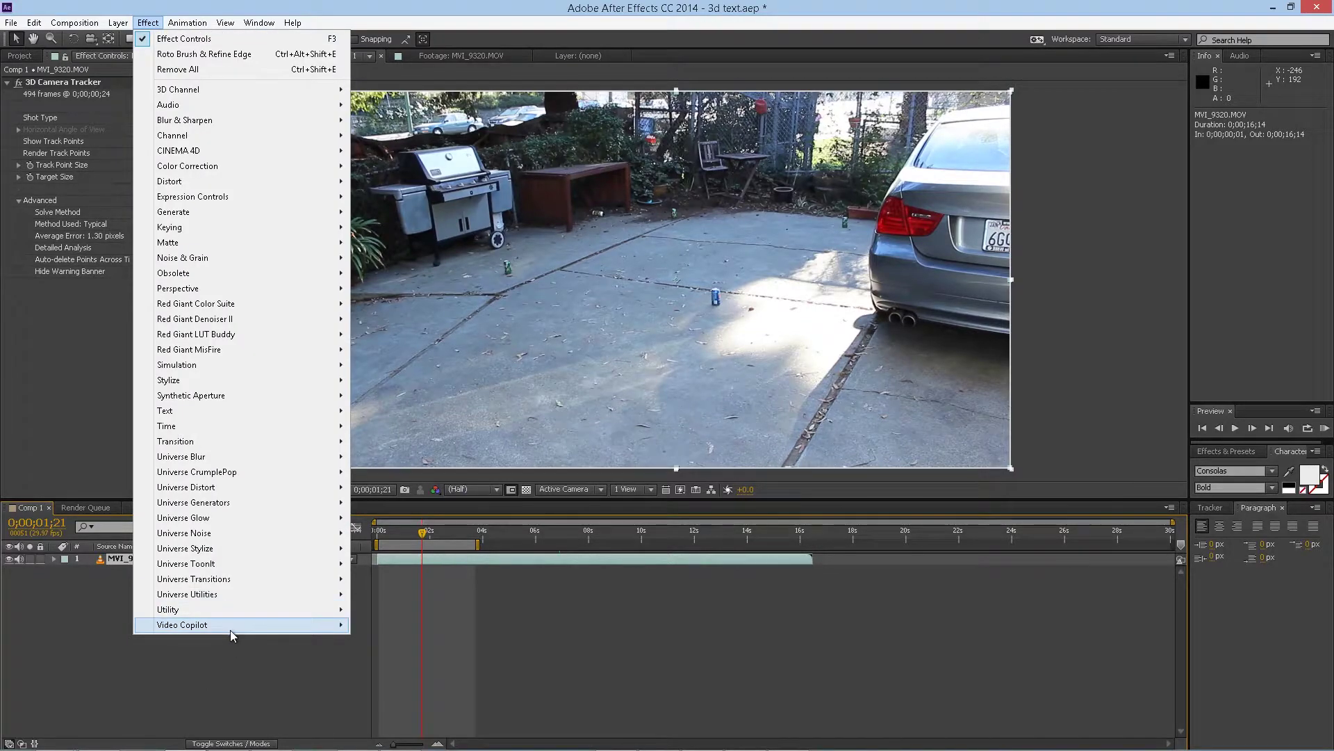
mouse_move(351, 628)
left_click(112, 679)
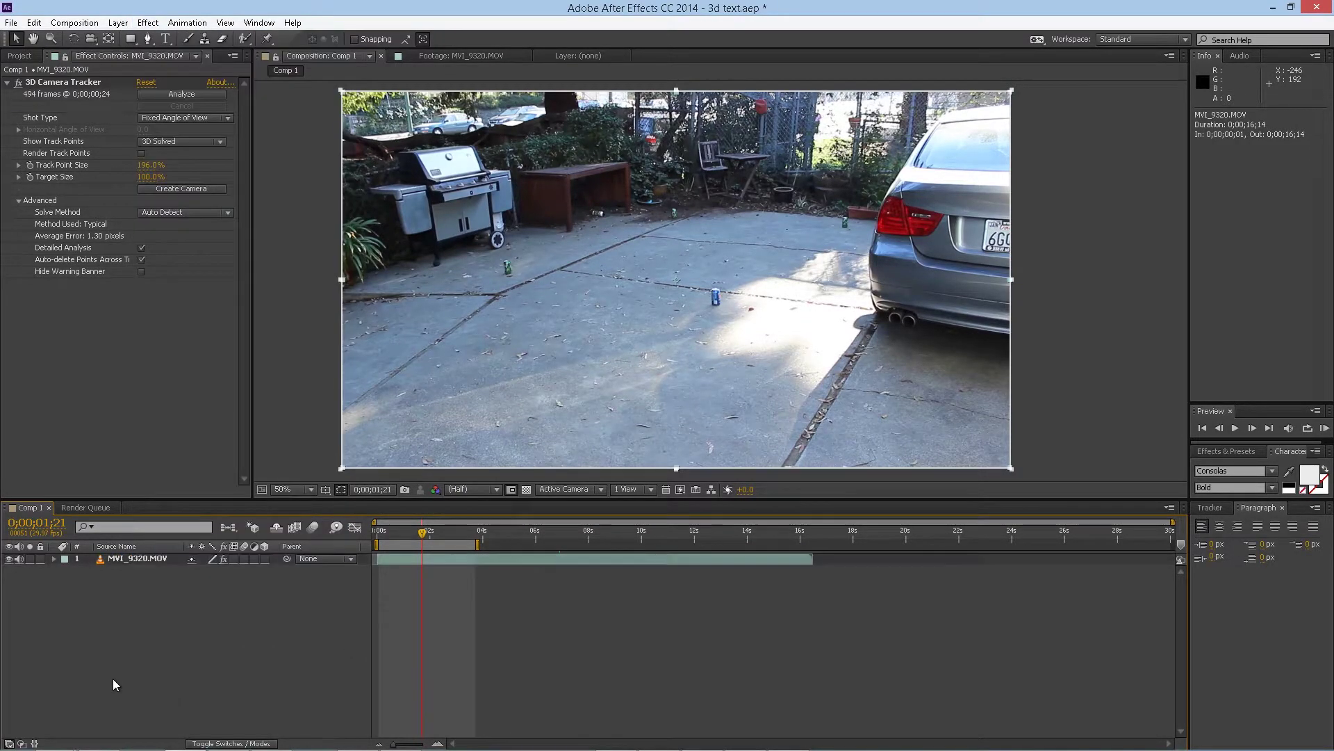
Display the 3D Camera Tracker's track points on the MVI_9320.MOV layer at 0;00;01;23
left_click(173, 558)
mouse_move(431, 532)
left_mouse_down()
mouse_move(379, 533)
mouse_move(448, 528)
mouse_move(415, 516)
mouse_move(439, 504)
mouse_move(424, 507)
left_mouse_up()
left_click(89, 84)
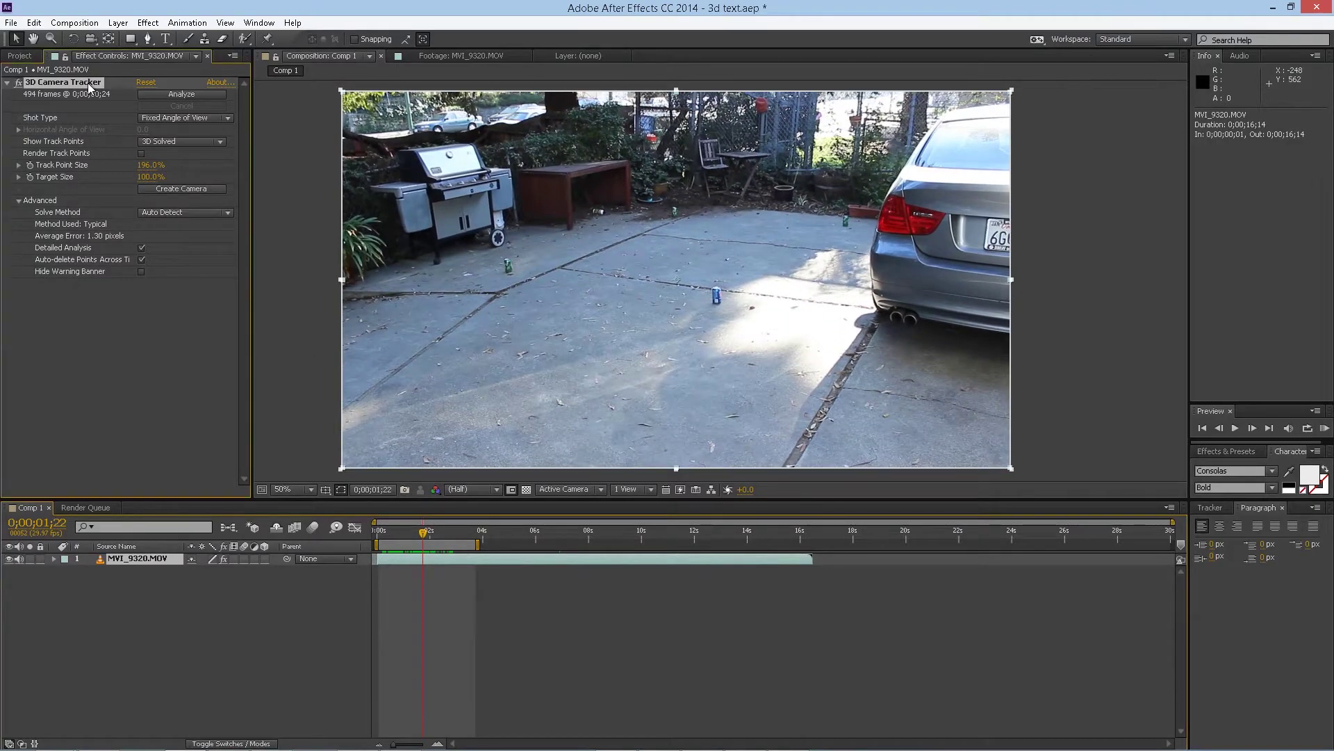
key("Page_Down")
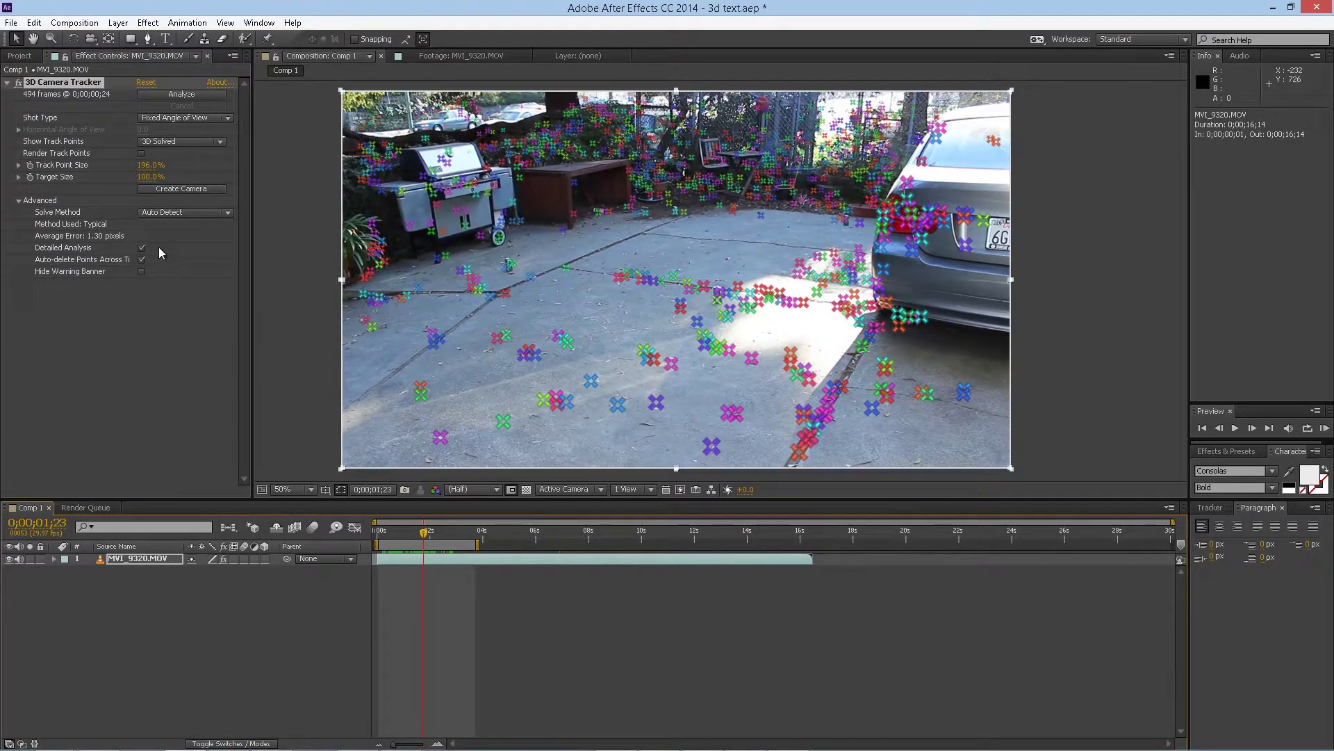
Enlarge the track points to 261% and create a shadow catcher, camera and light from the points across the driveway floor
left_click_drag(160, 165, 176, 168)
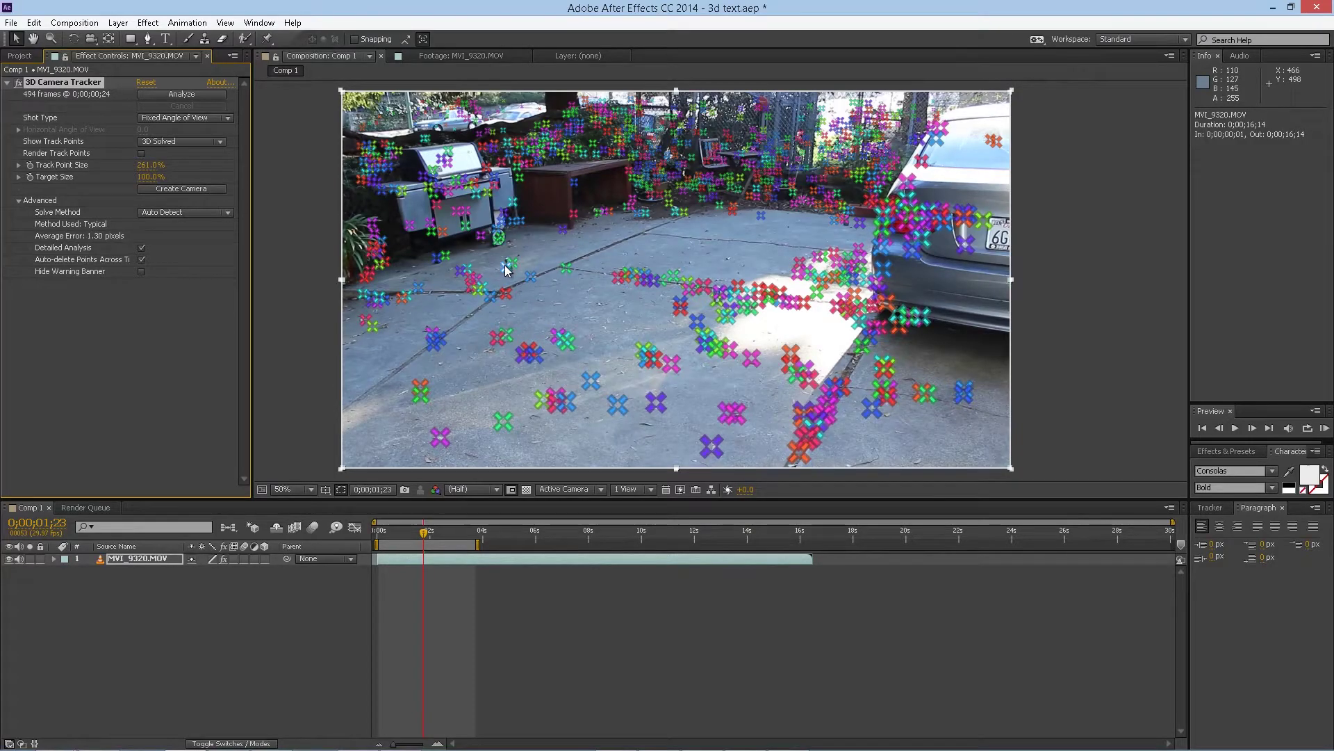
mouse_move(672, 213)
left_mouse_down()
mouse_move(810, 213)
mouse_move(851, 217)
mouse_move(850, 230)
mouse_move(758, 290)
mouse_move(652, 312)
mouse_move(578, 309)
mouse_move(505, 267)
left_mouse_up()
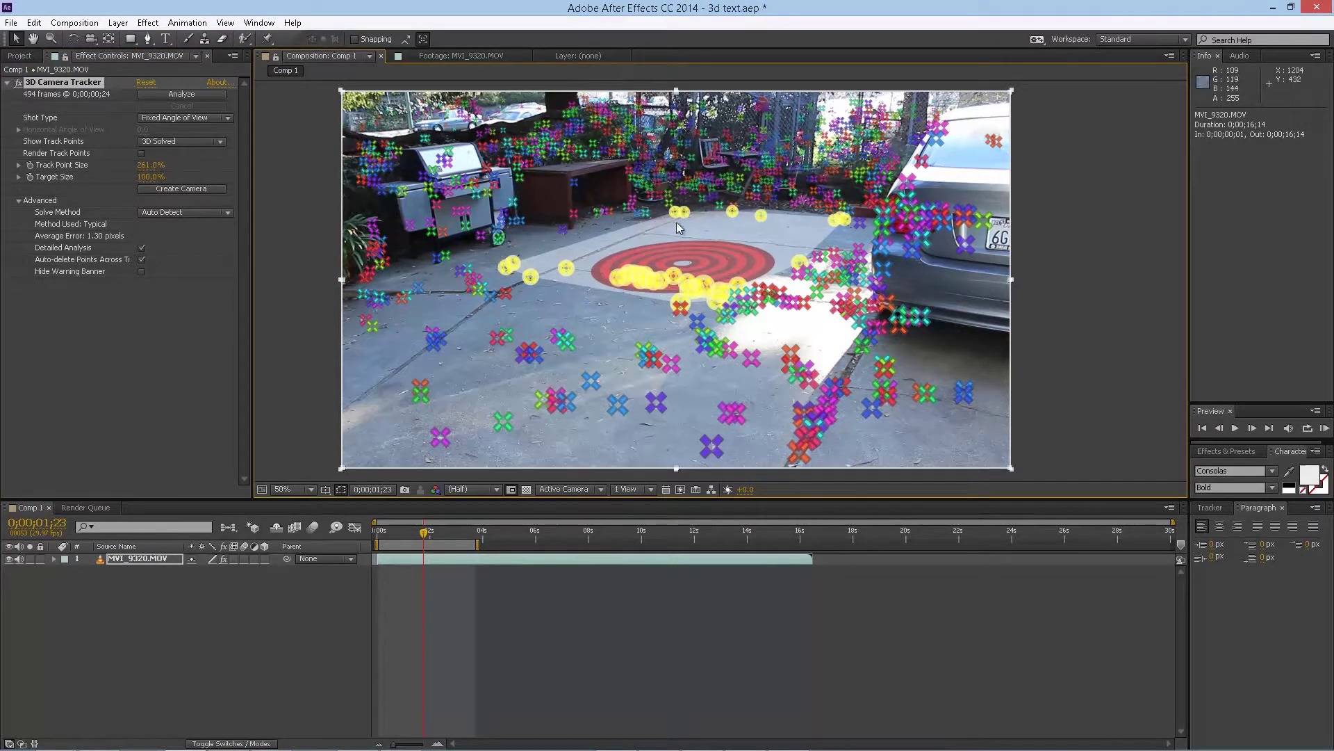
right_click(708, 235)
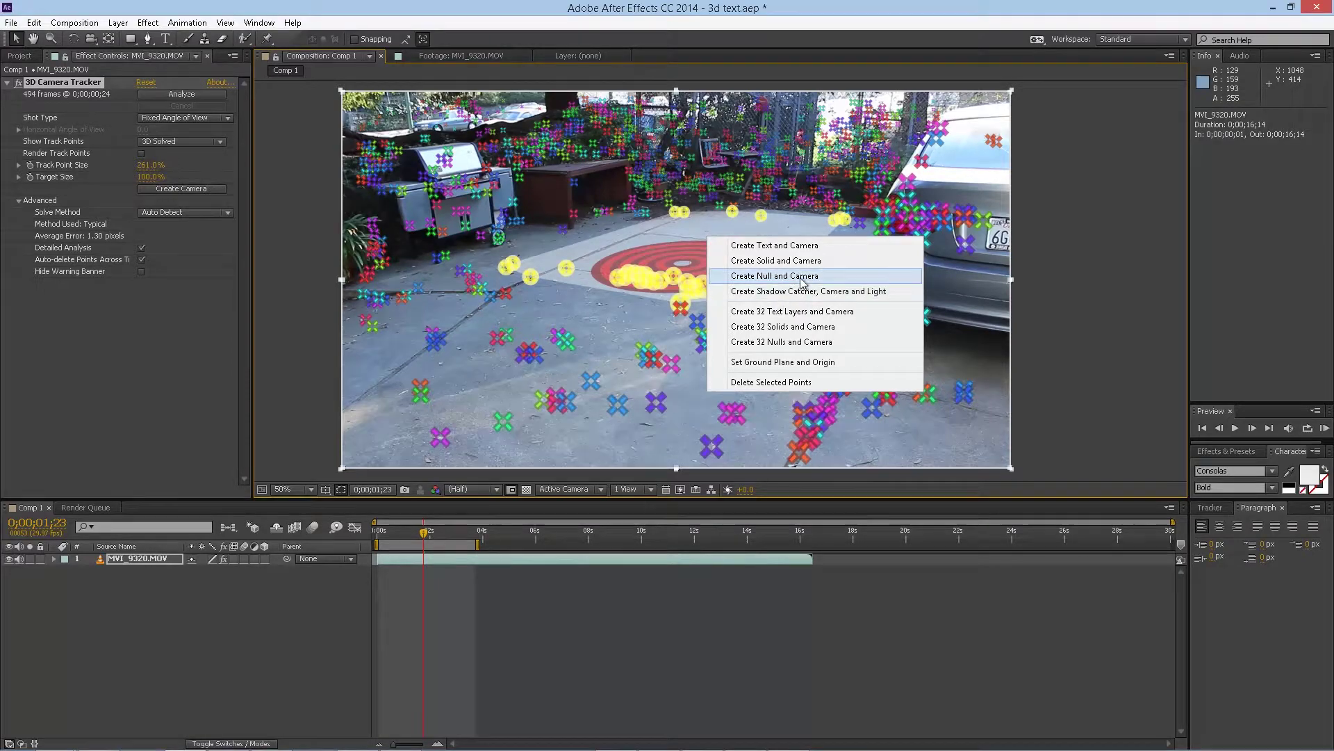
left_click(827, 298)
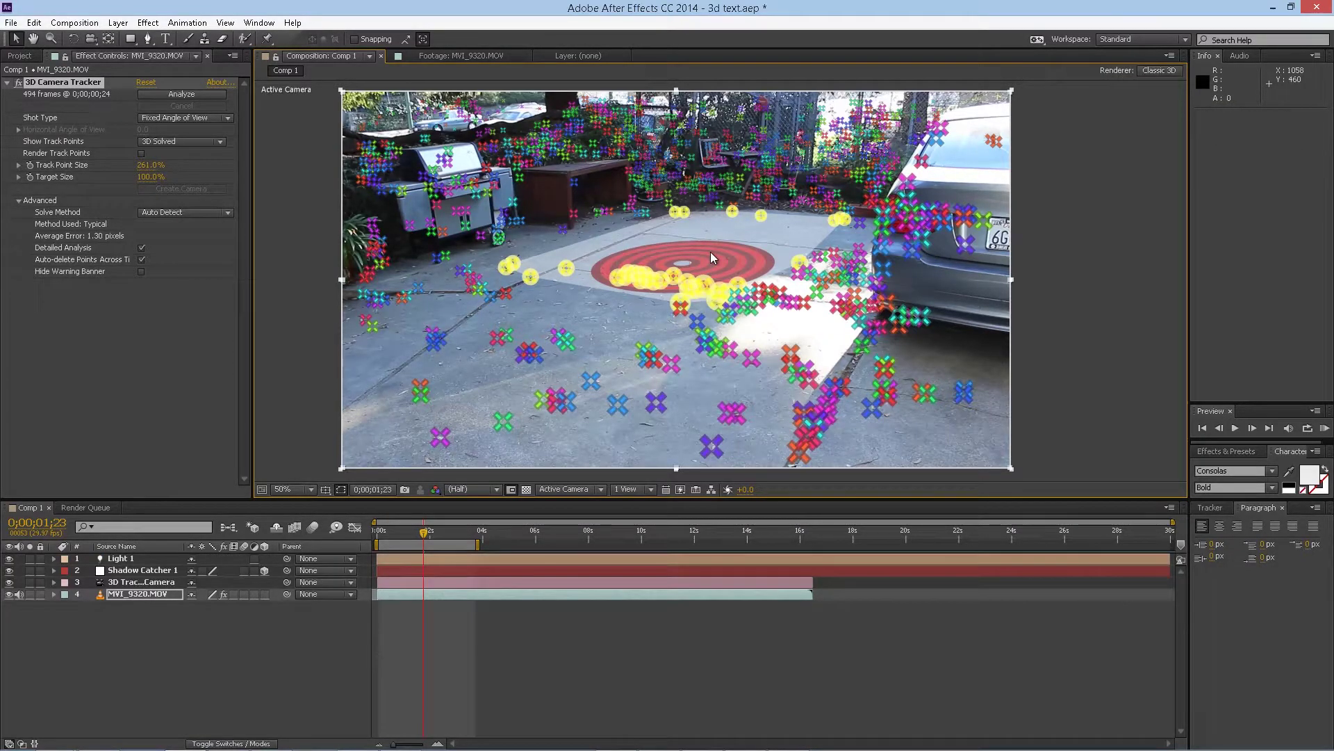
Create a null from the same driveway track points and check its placement at 0;00;01;01
right_click(711, 251)
left_click(791, 292)
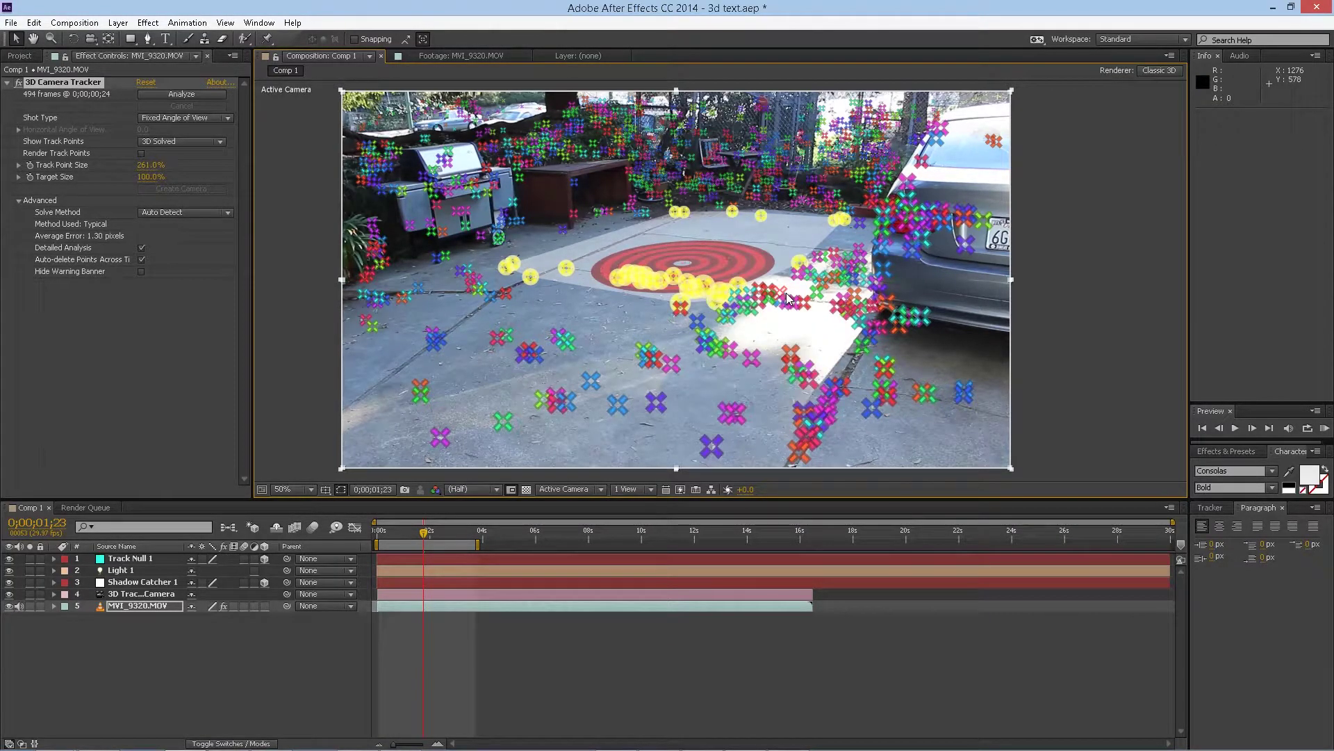
left_click(152, 560)
mouse_move(424, 532)
left_mouse_down()
mouse_move(394, 534)
mouse_move(477, 542)
mouse_move(386, 533)
mouse_move(446, 543)
mouse_move(399, 533)
mouse_move(443, 538)
mouse_move(406, 543)
left_mouse_up()
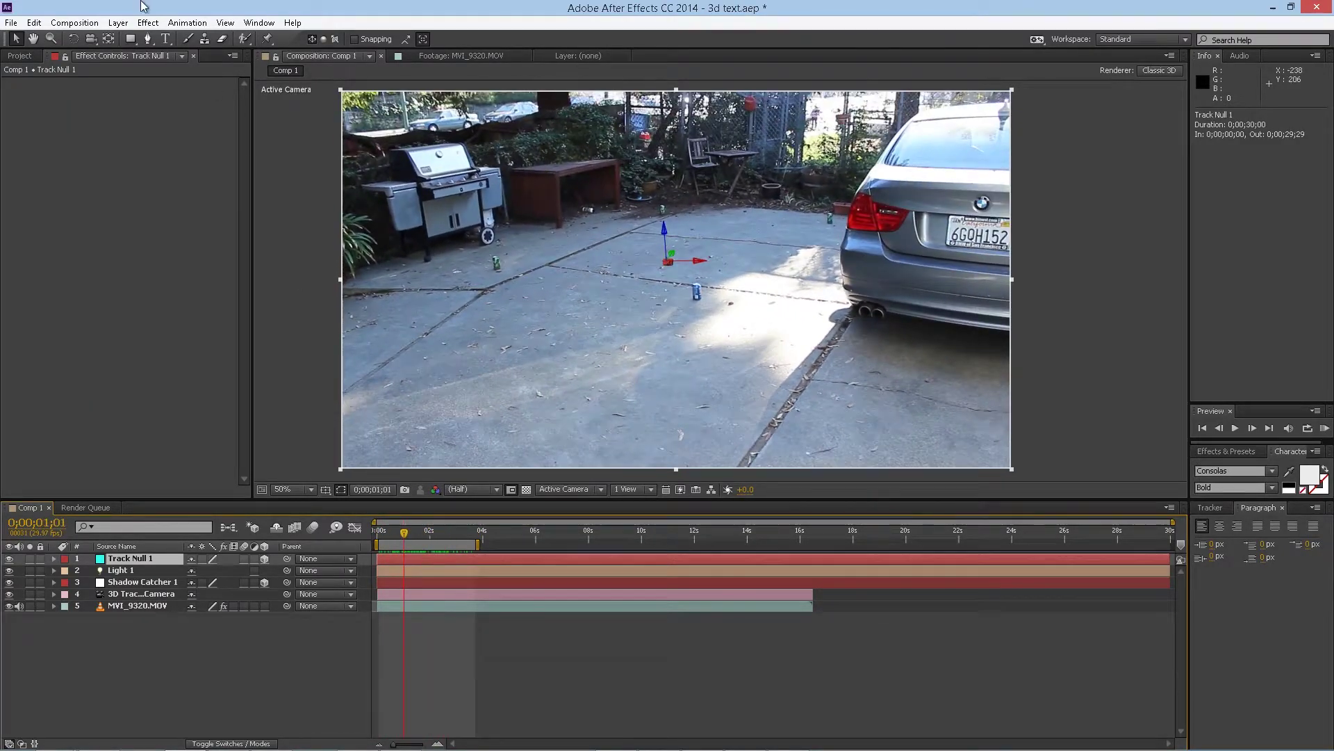
Add a composition-sized pale gray-blue solid above Track Null 1
left_click(148, 22)
left_click(98, 615)
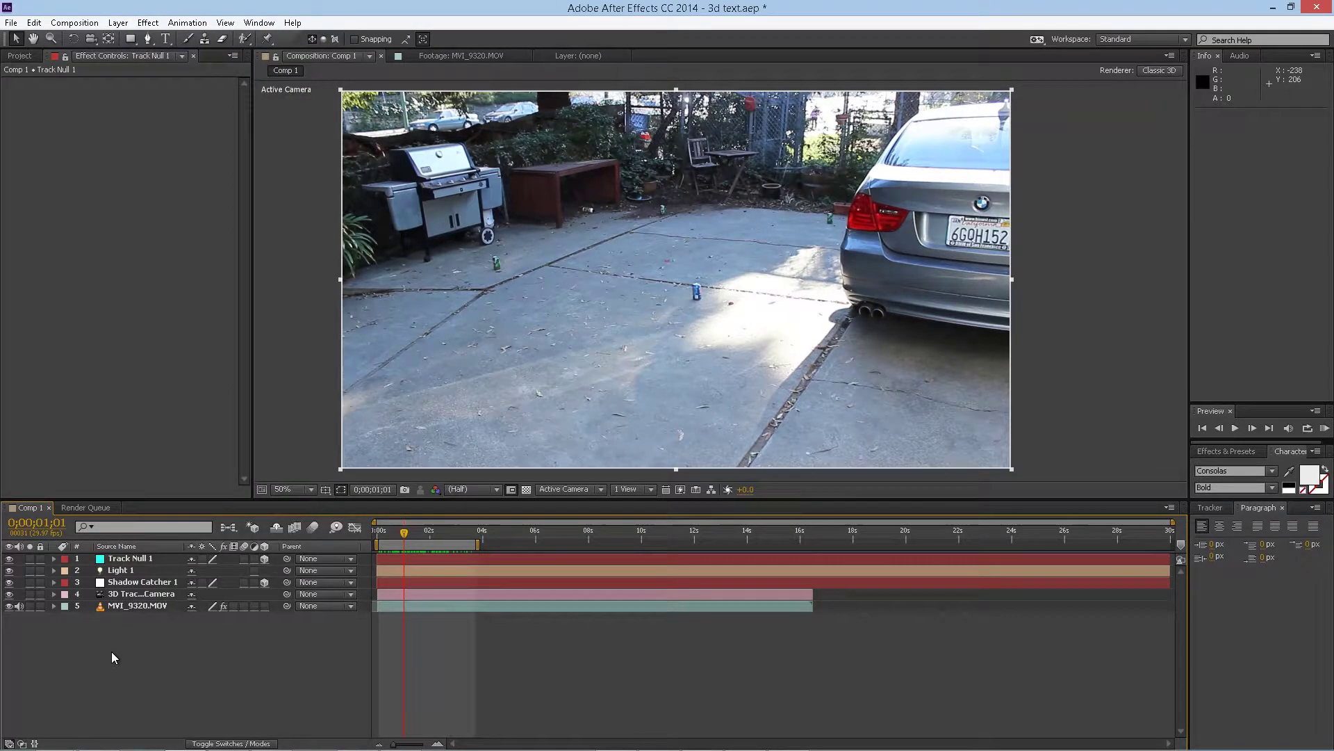
left_click(132, 605)
left_click(146, 561)
right_click(139, 649)
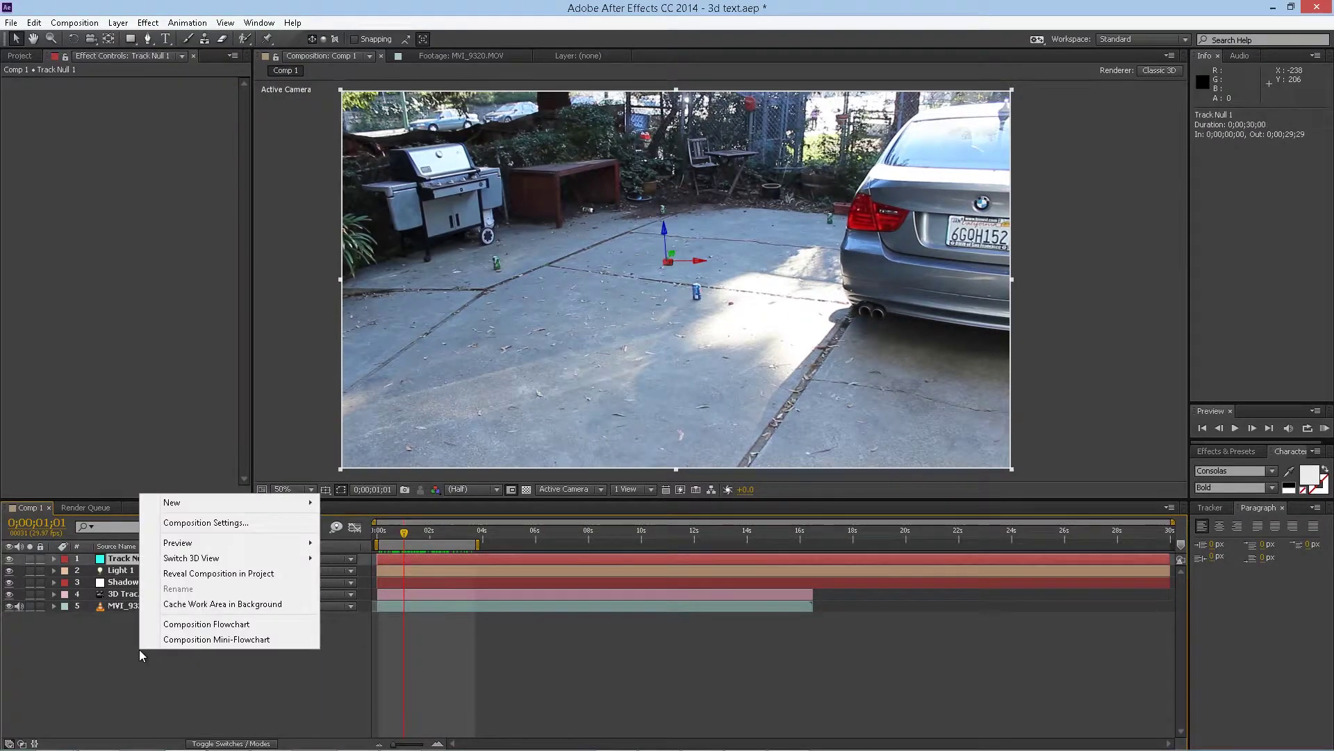
mouse_move(194, 504)
left_click(352, 539)
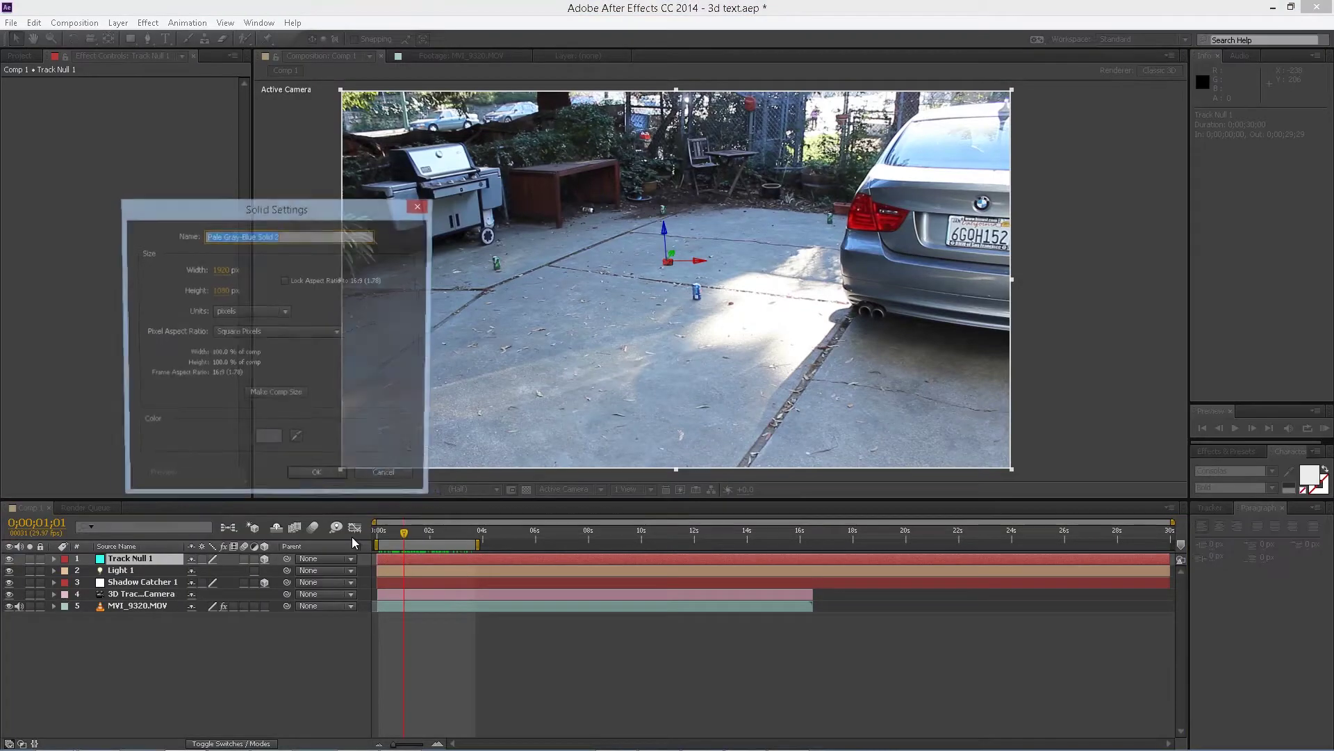
left_click(326, 479)
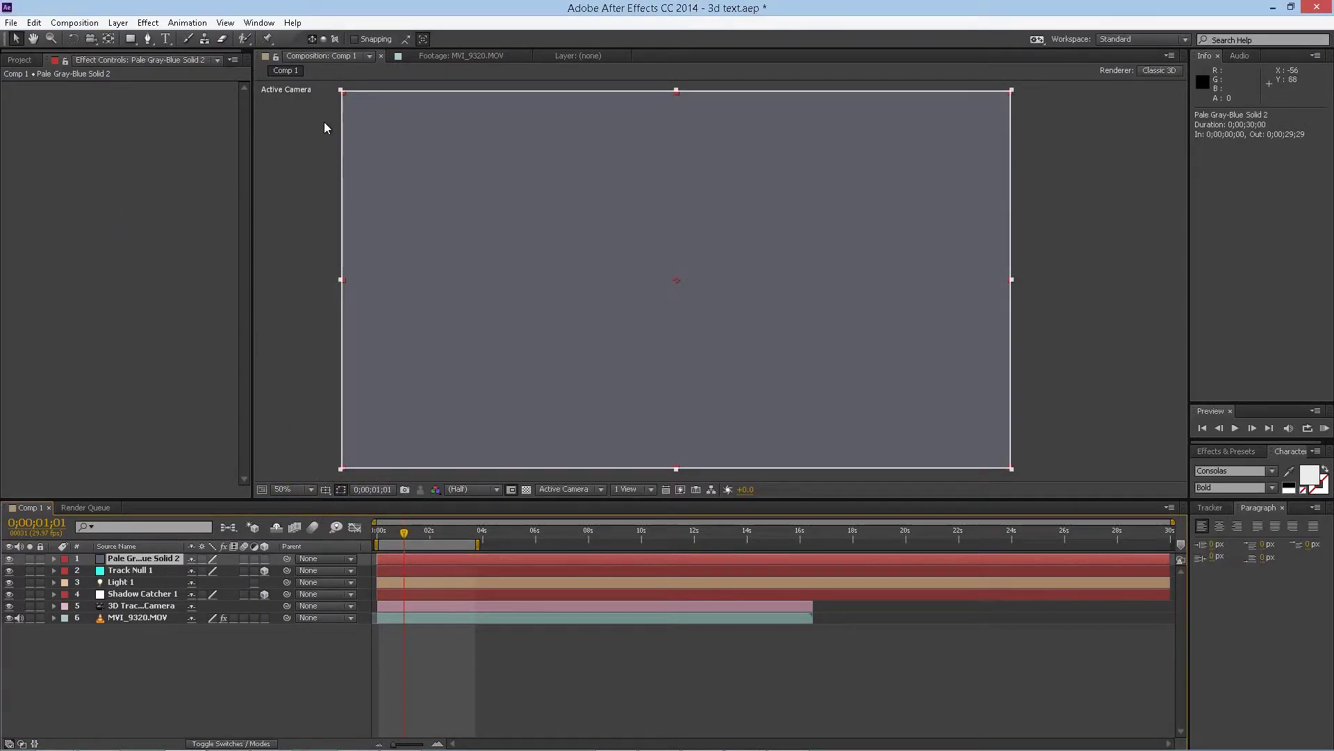
Apply Video Copilot's Element effect to the new solid
left_click(148, 22)
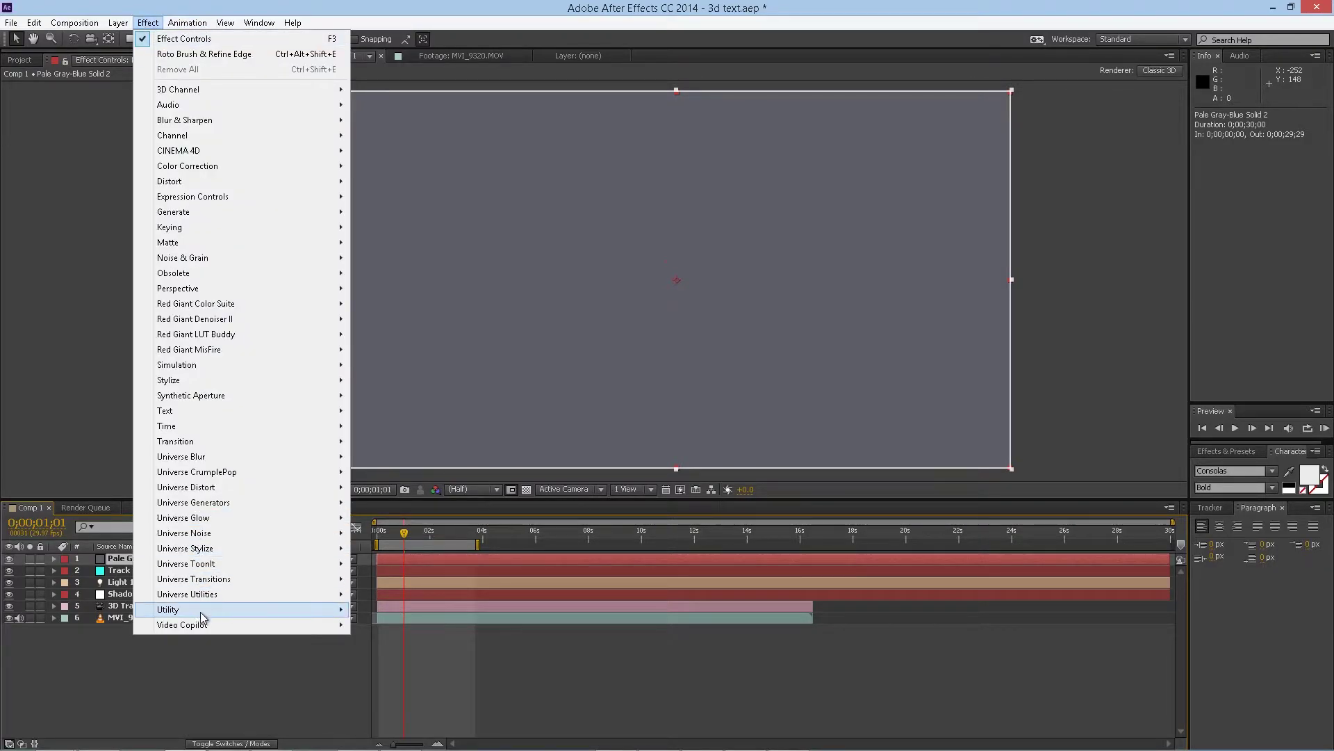
mouse_move(207, 627)
left_click(402, 627)
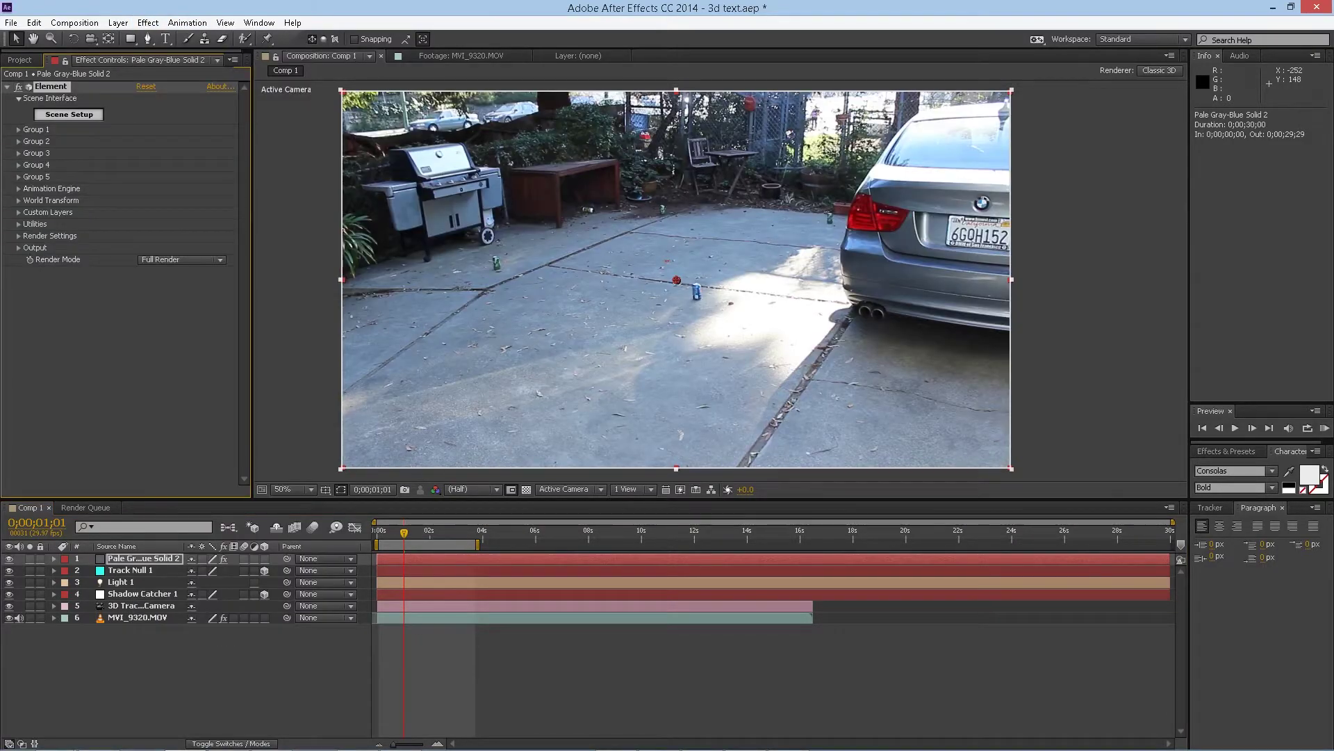
left_click(153, 563)
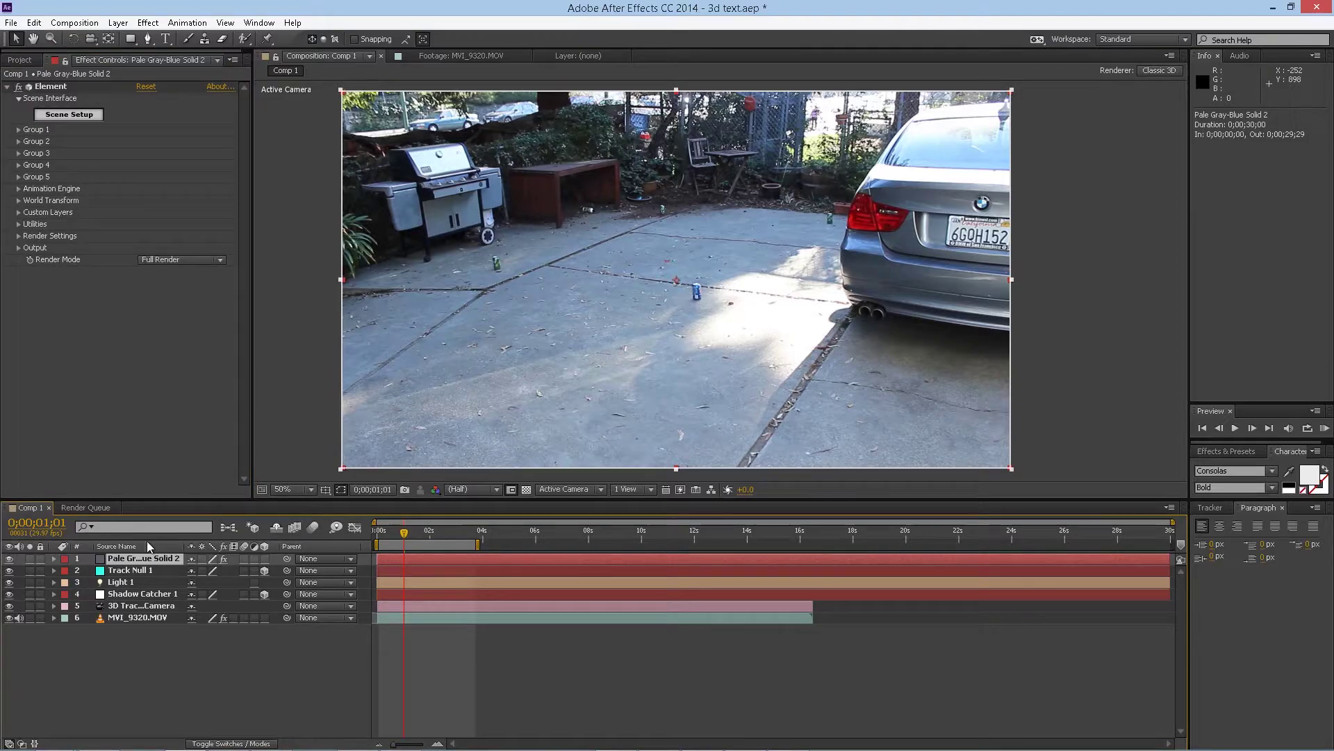
Open Element's Scene Setup and browse the Projectile_Weapons, Starter_Pack_Physical and V1_Models model folders
left_click(60, 115)
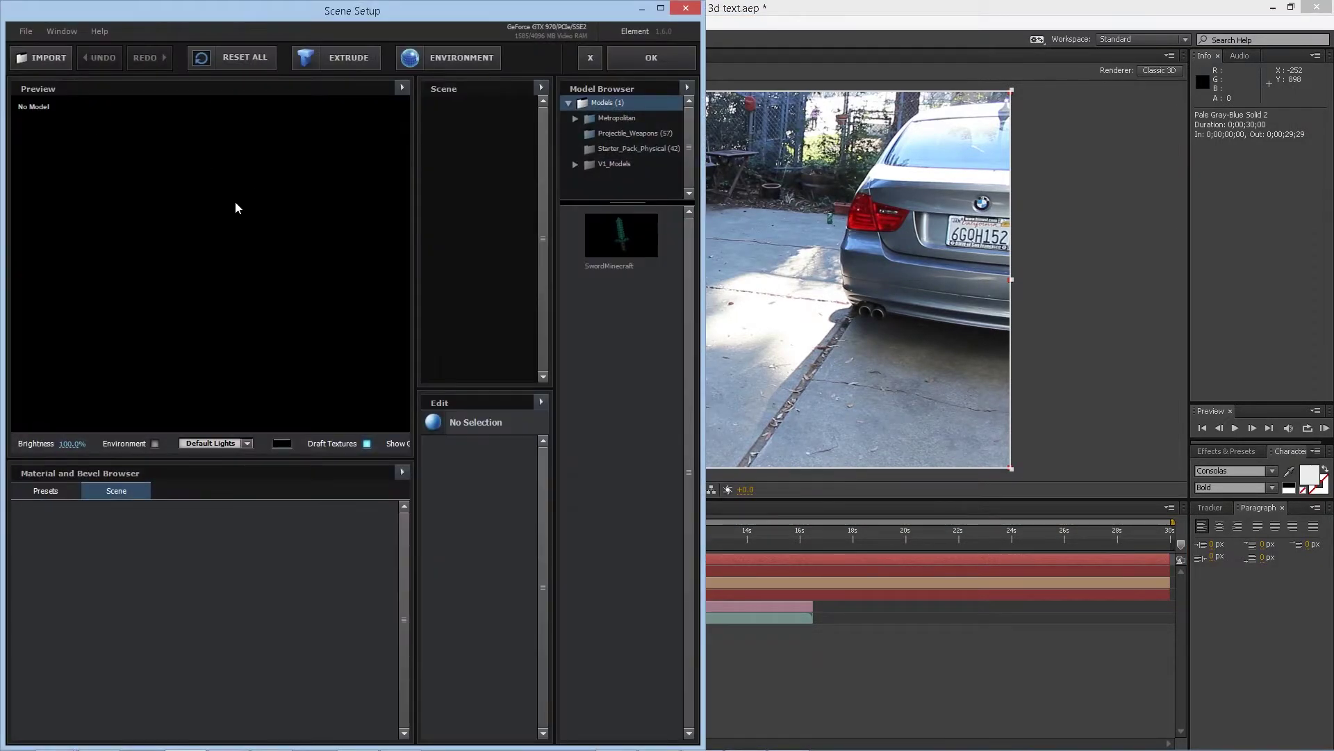
left_click(628, 133)
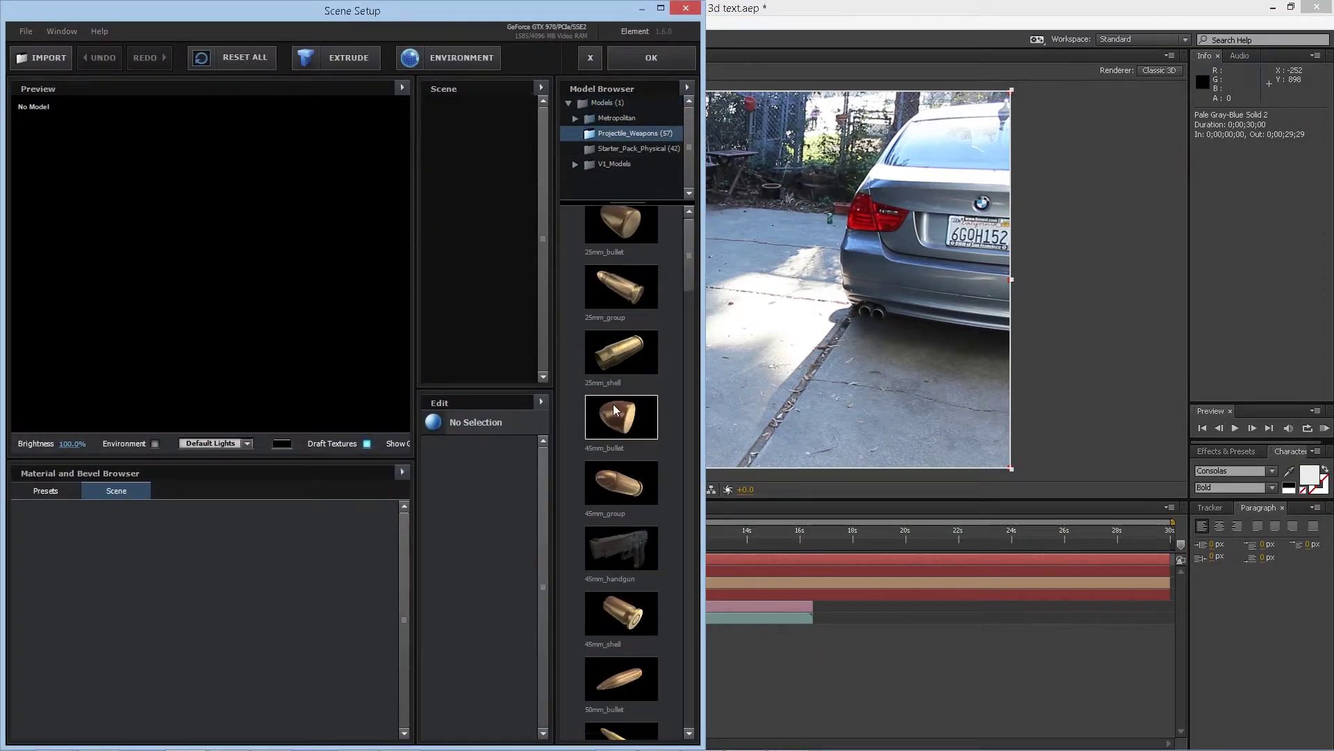
scroll(618, 429, "down", 10)
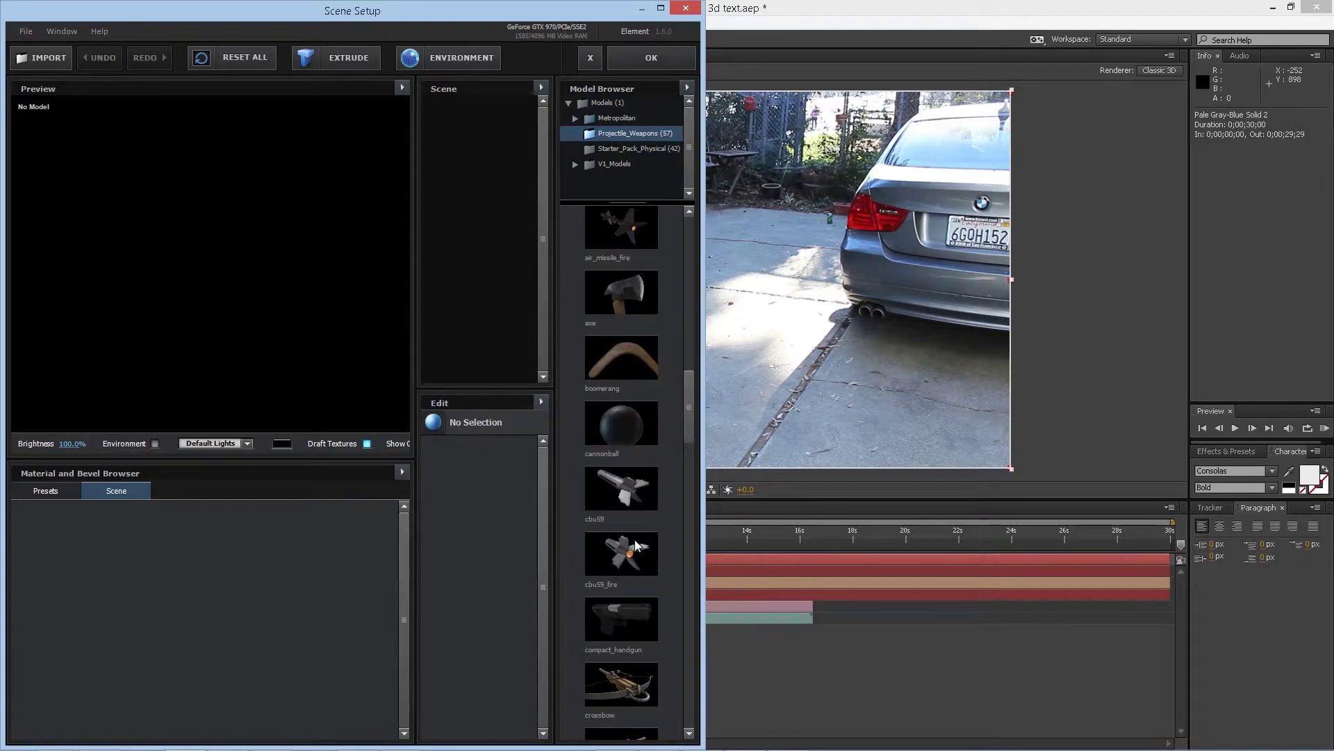
scroll(647, 507, "down", 5)
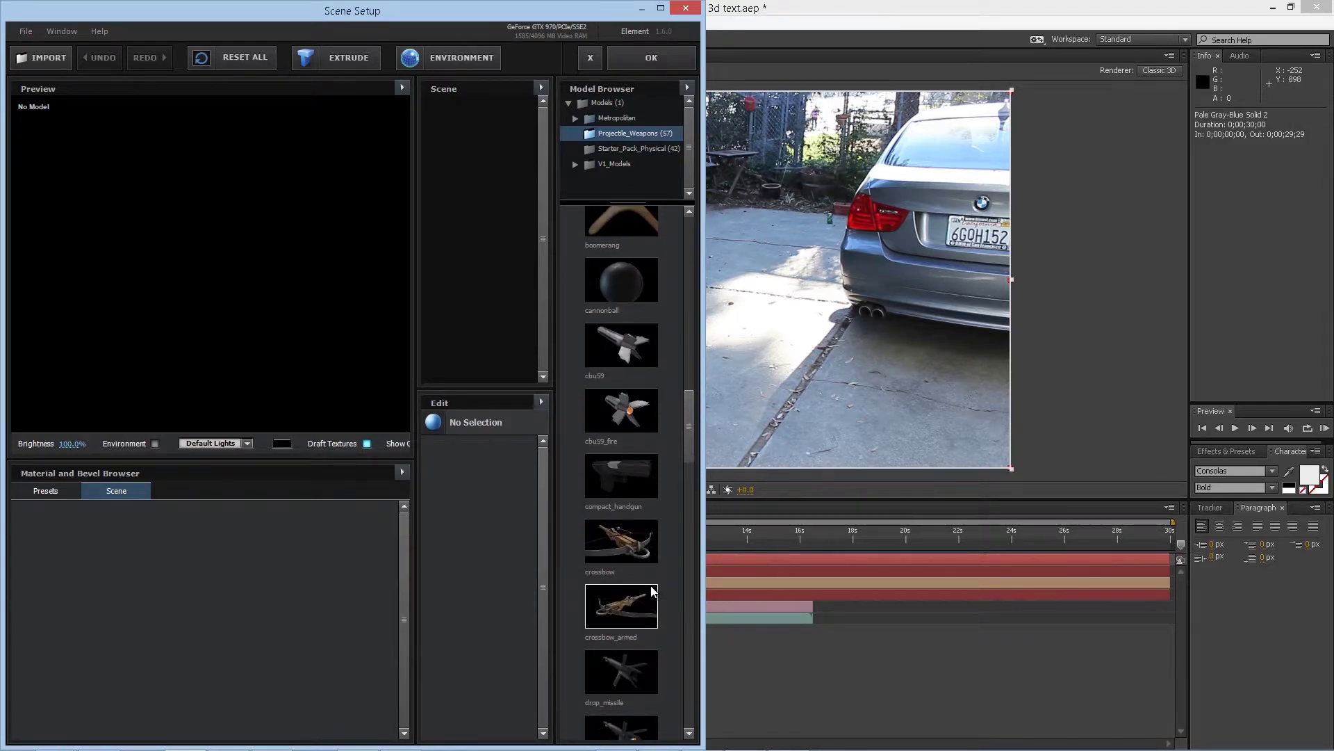
left_click(633, 149)
scroll(637, 481, "down", 10)
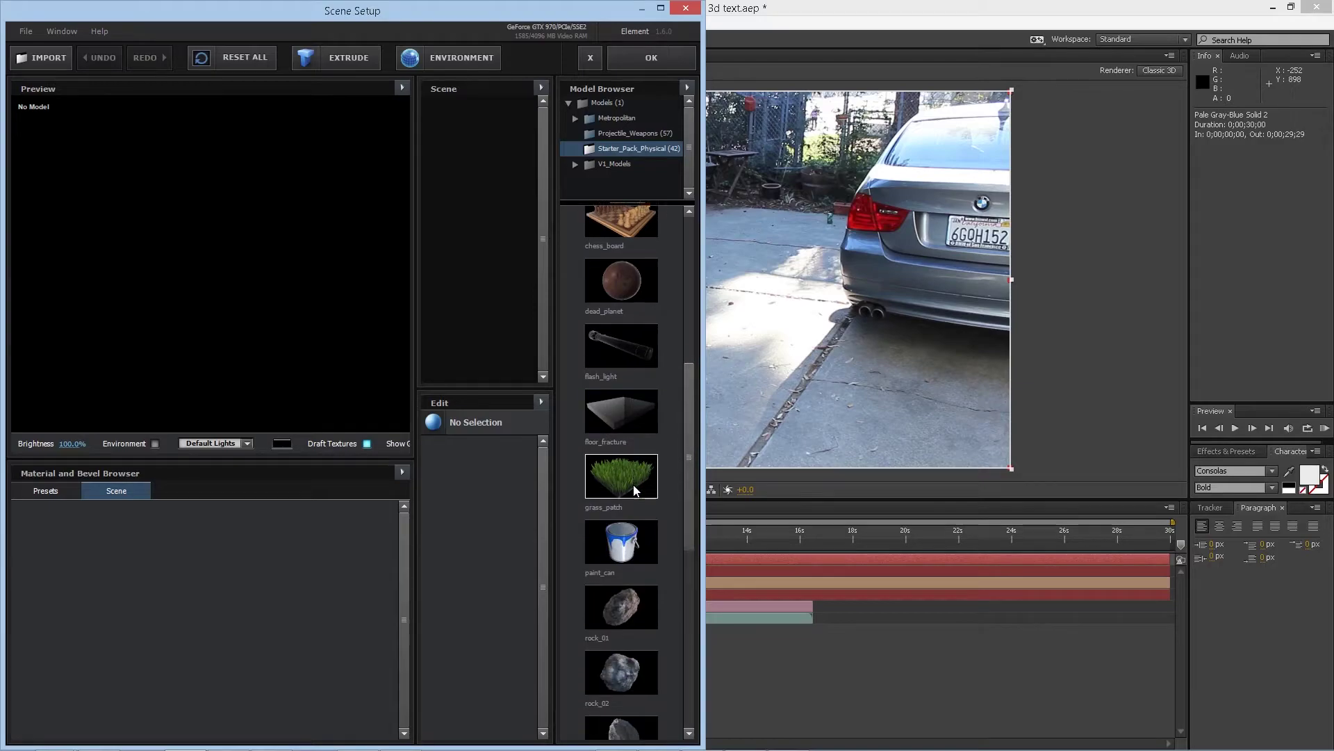
scroll(636, 481, "down", 5)
left_click(629, 164)
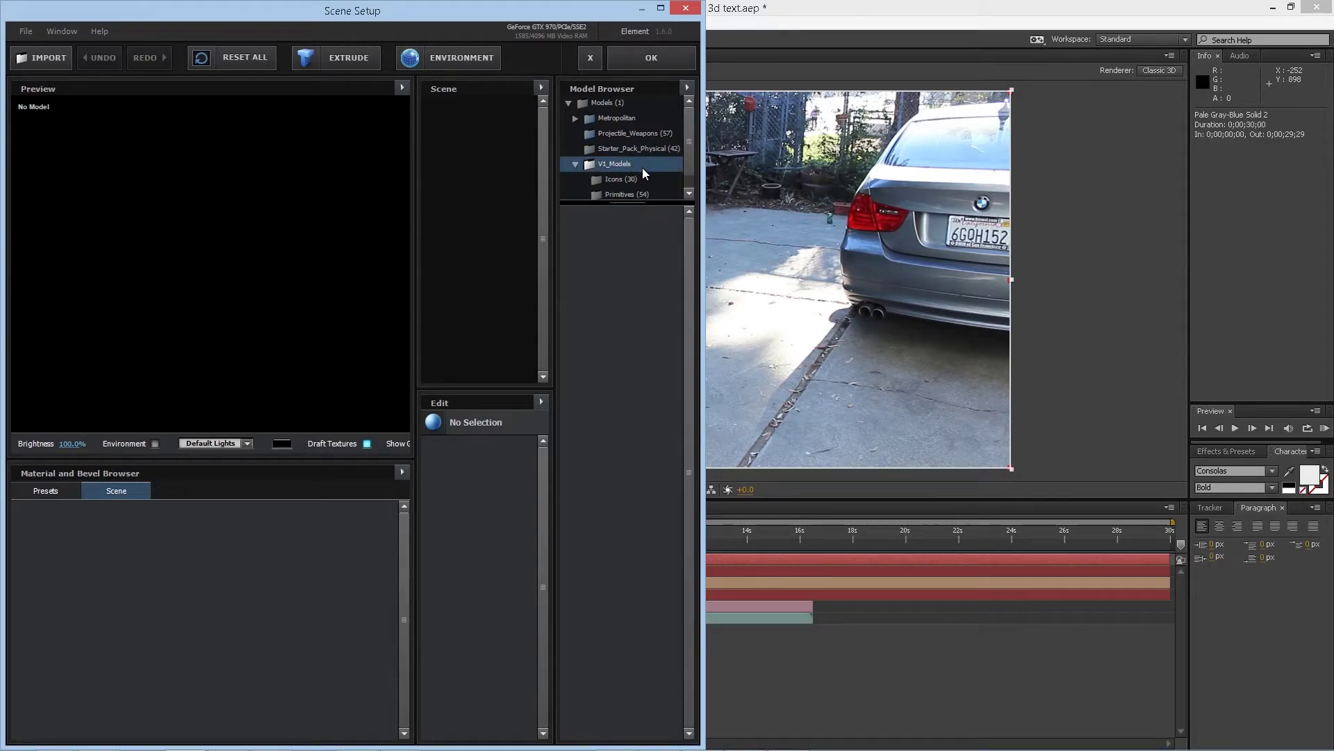
left_click(635, 149)
left_click(636, 164)
left_click(632, 150)
scroll(607, 436, "down", 1)
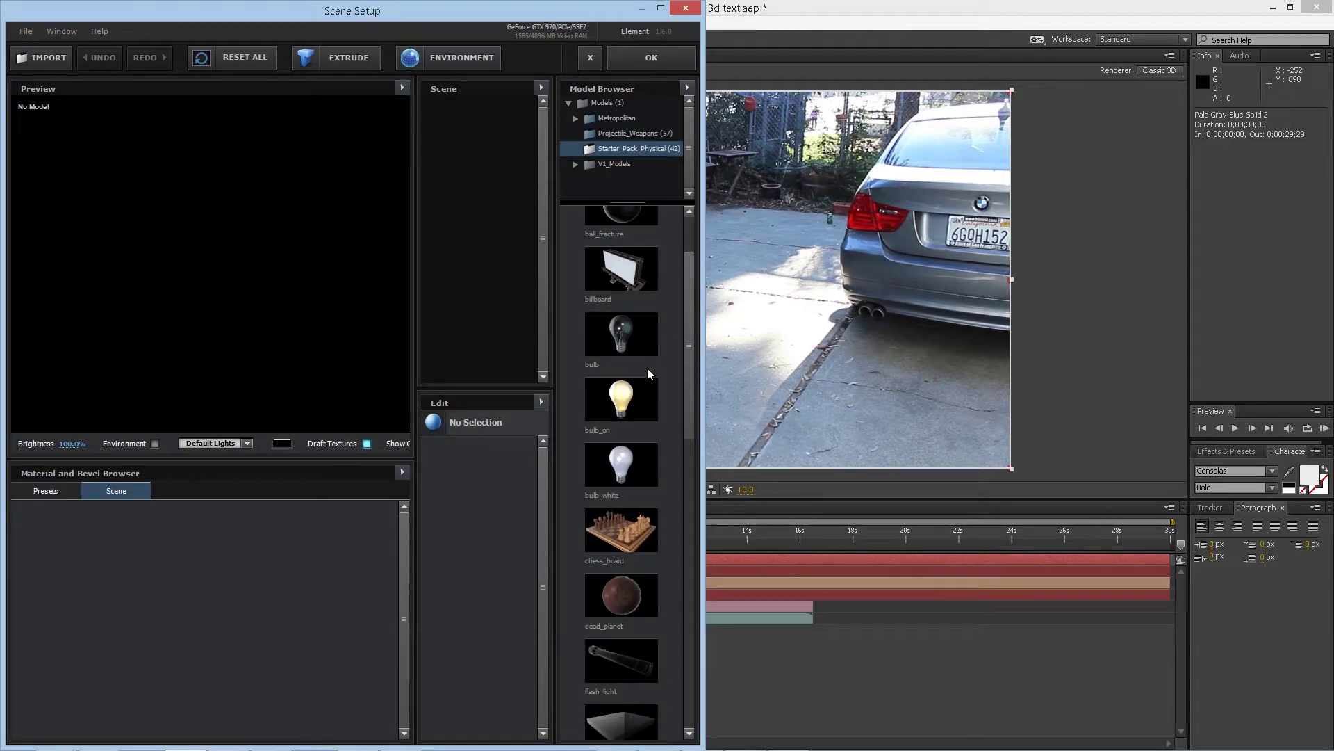
scroll(638, 376, "down", 2)
scroll(634, 362, "up", 3)
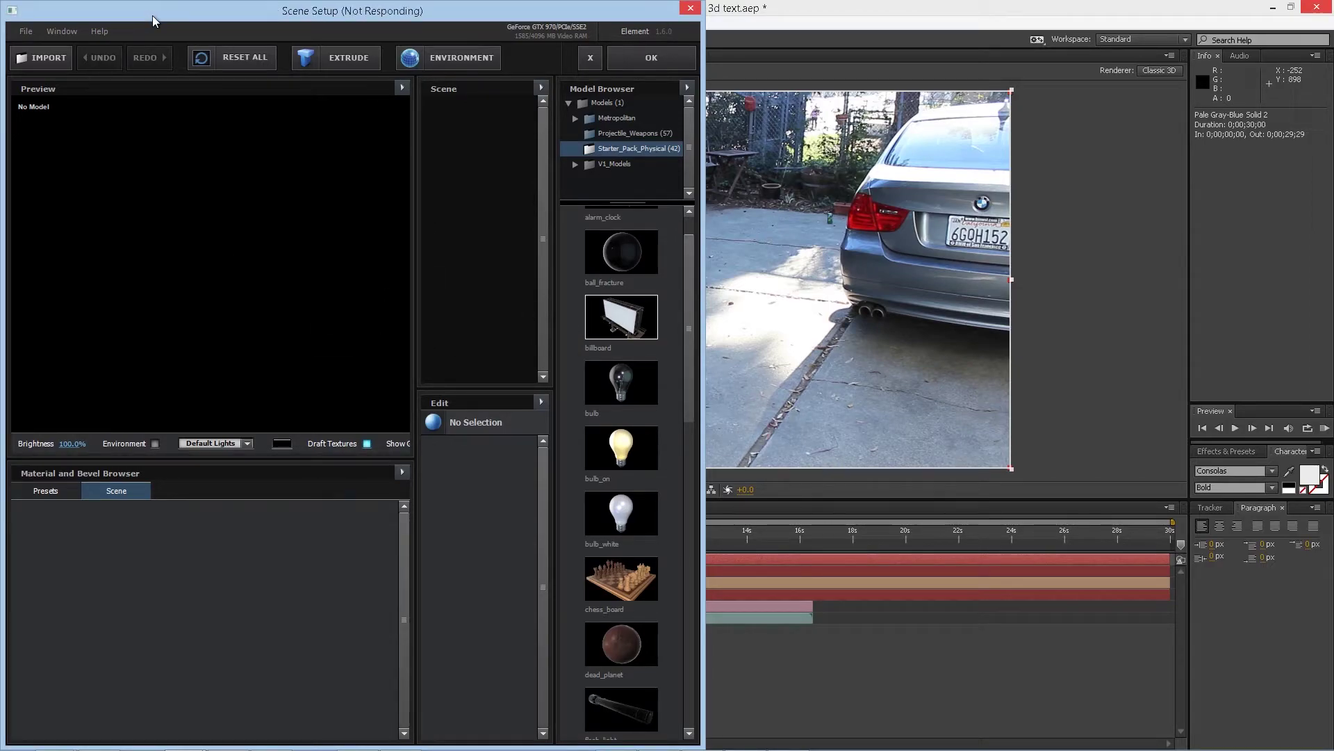
Dismiss the Element and After Effects crash errors and save the project as Untitled Project copy.aep
left_click_drag(220, 13, 522, 160)
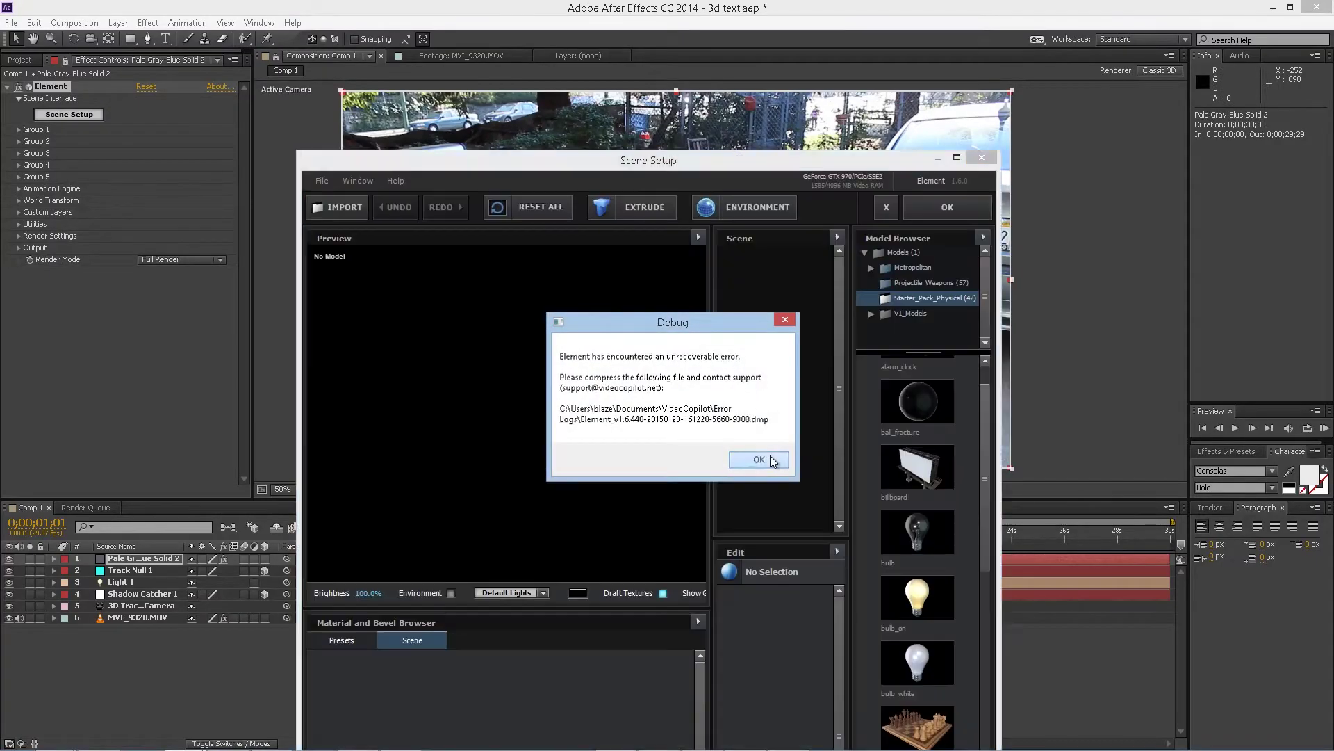
left_click(759, 459)
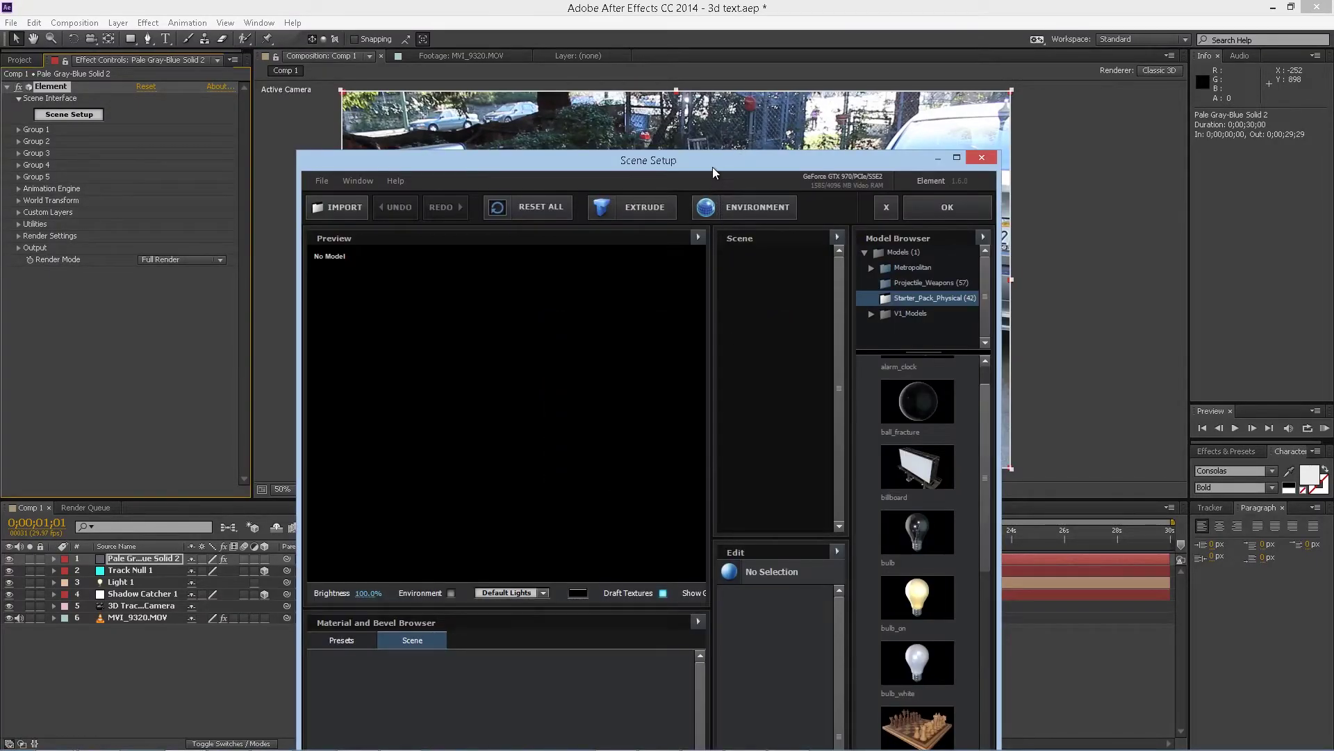
left_click_drag(713, 172, 539, 114)
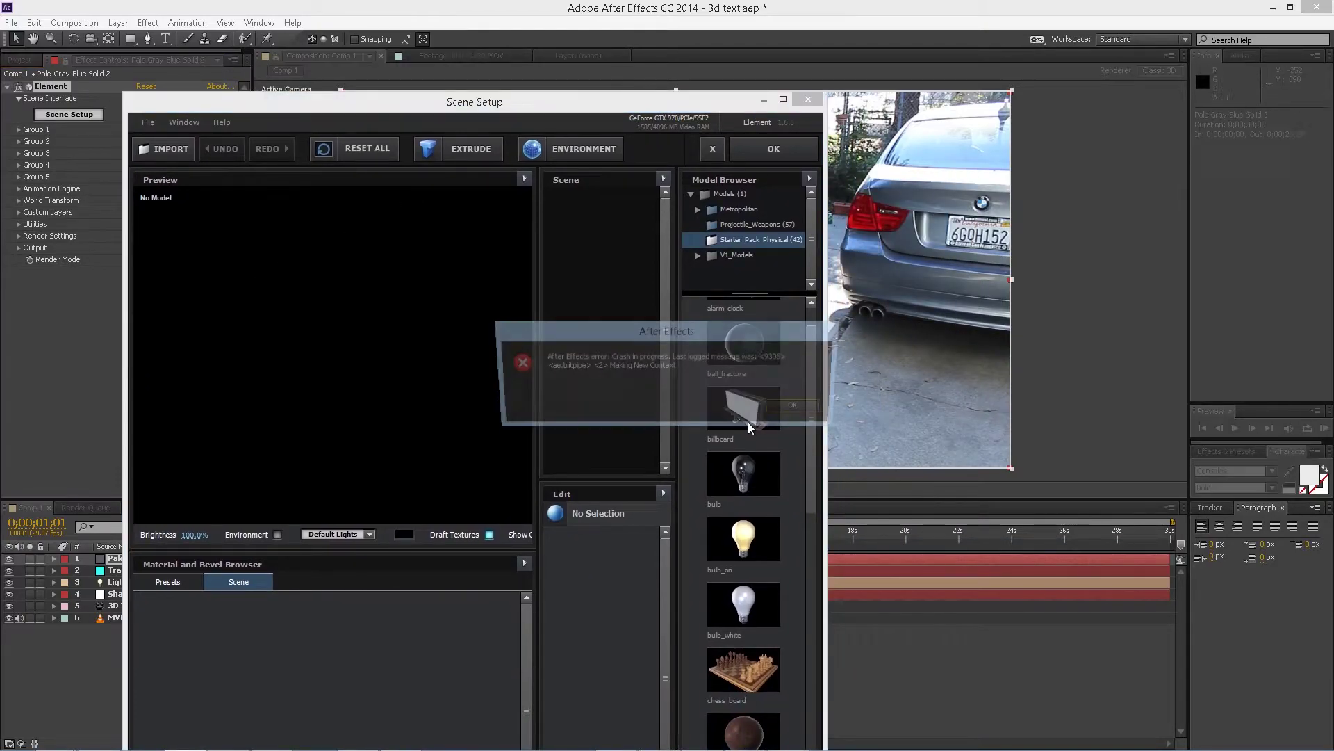
left_click(780, 405)
left_click(792, 407)
left_click(781, 401)
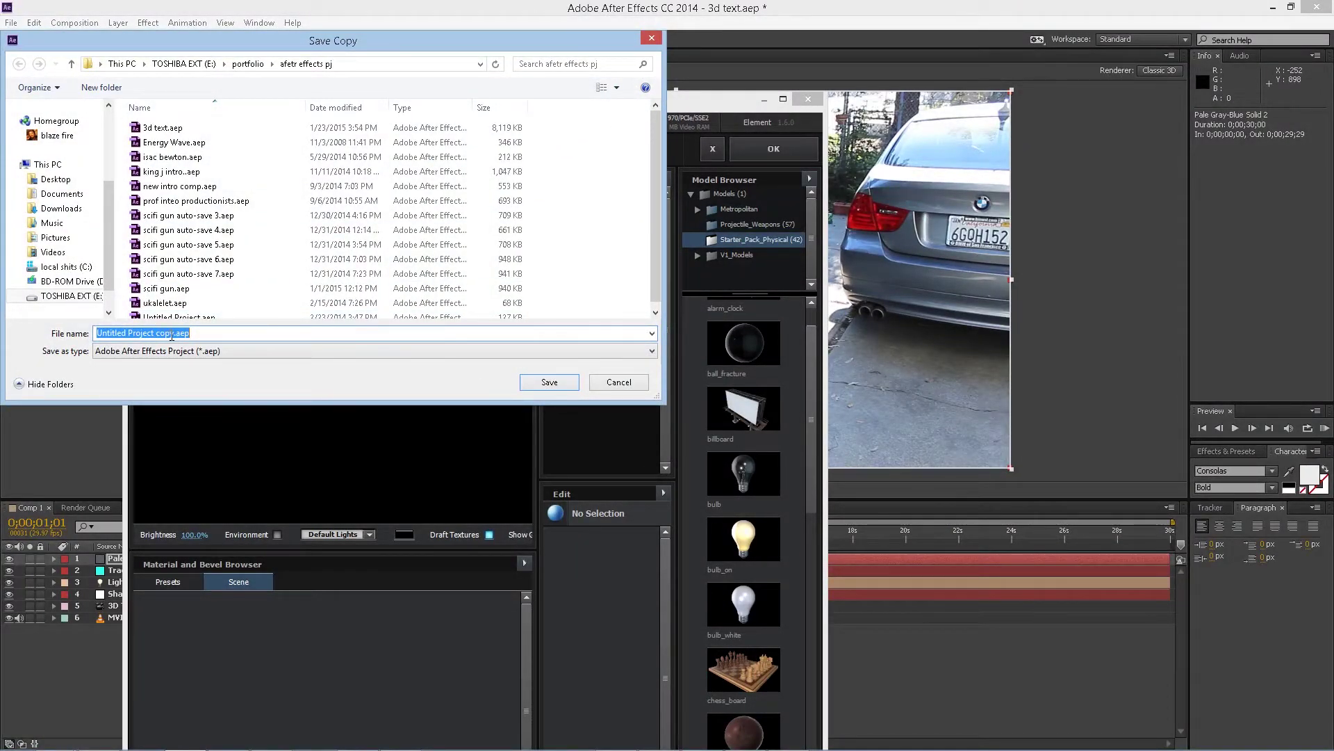
key("Return")
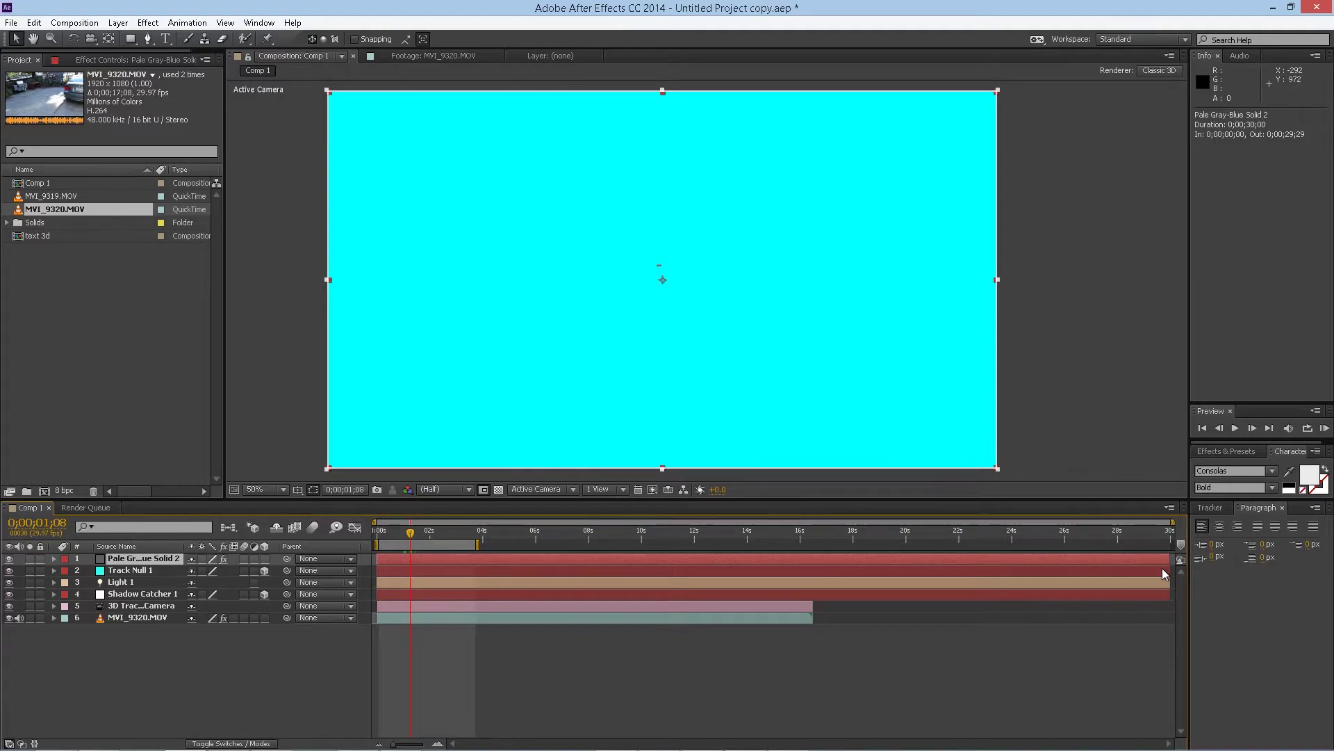
Reopen Scene Setup for the solid's Element effect and add the a-bomb model from Projectile_Weapons to the scene
left_click(106, 60)
left_click(70, 117)
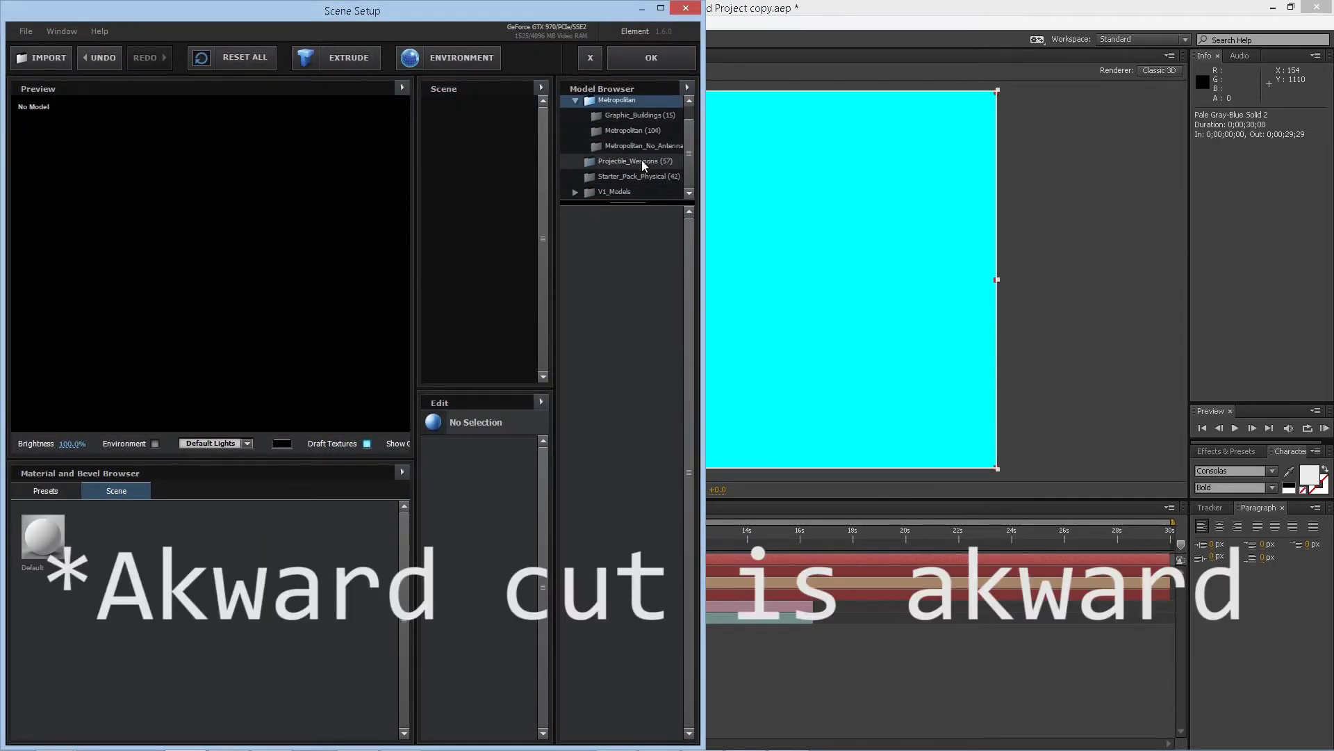
scroll(615, 410, "down", 10)
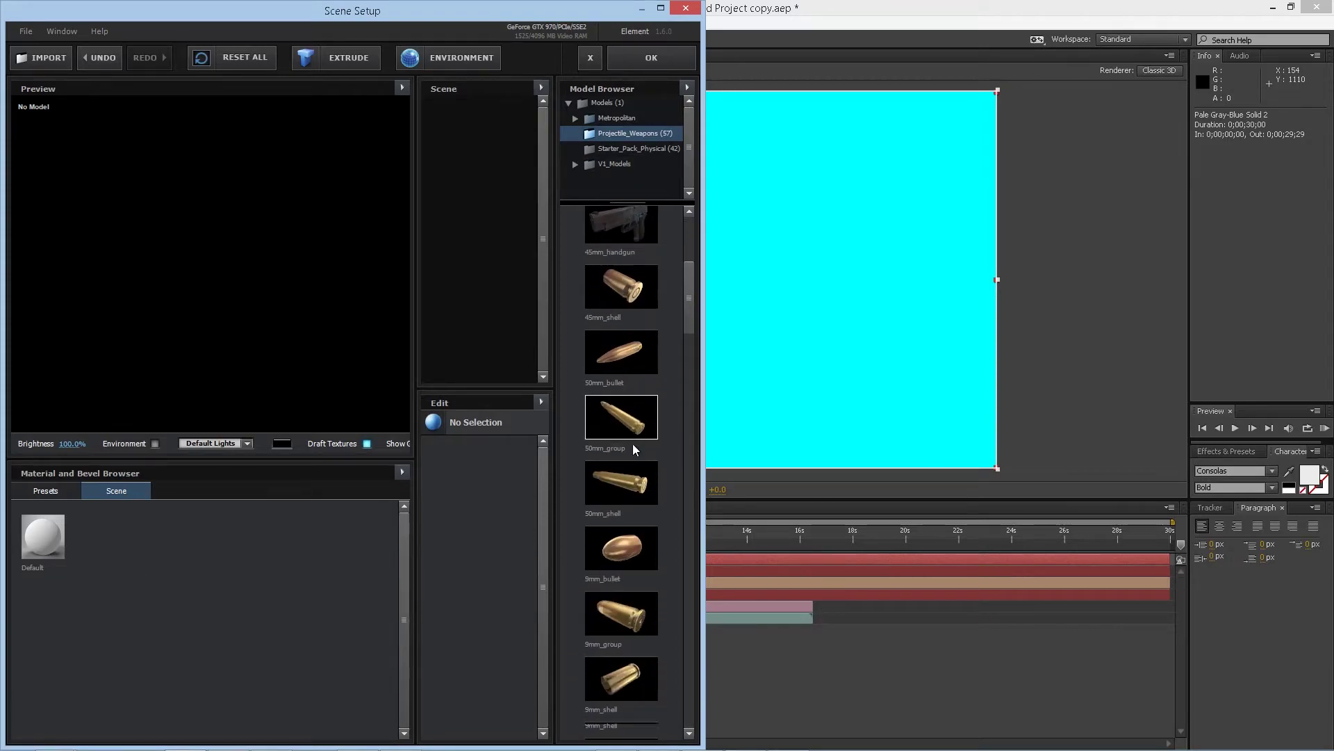
scroll(625, 487, "down", 3)
scroll(626, 473, "up", 4)
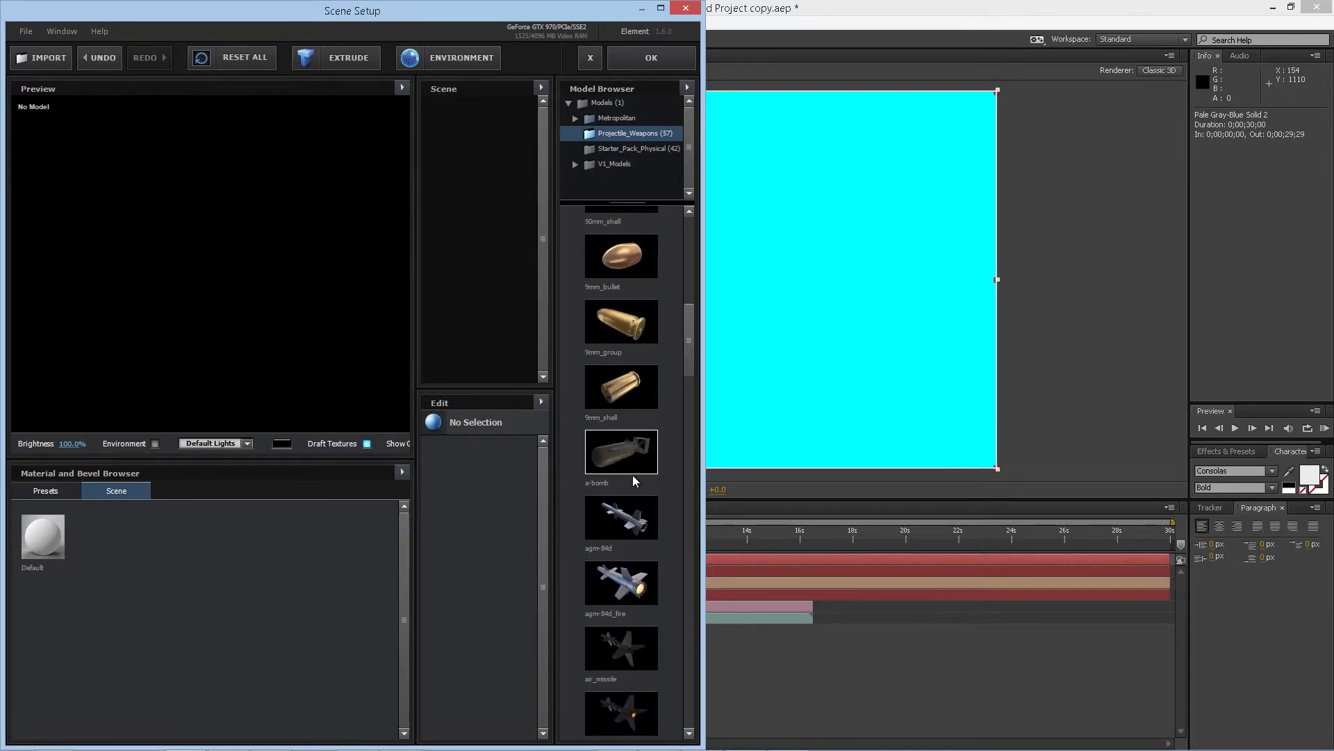
left_click(628, 461)
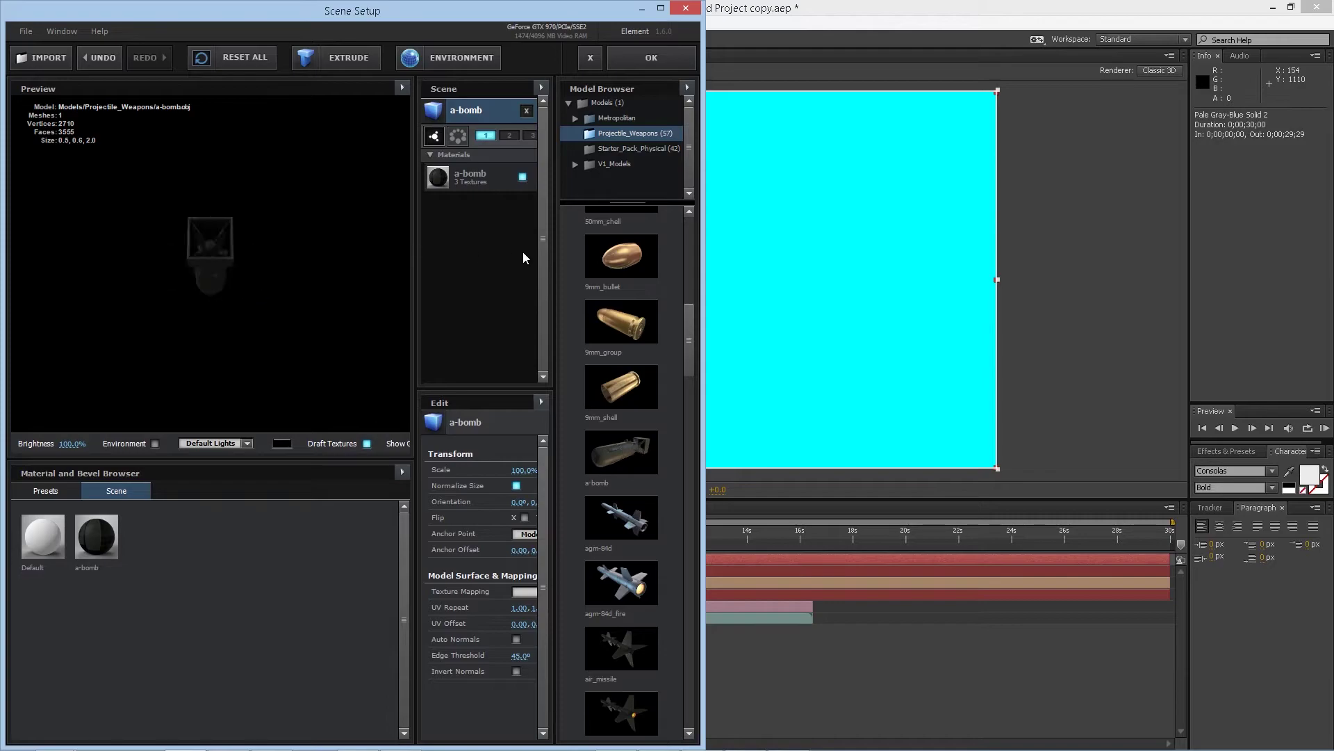
Inspect the a-bomb model from several angles in the scene preview, and accept the scene
scroll(673, 367, "down", 15)
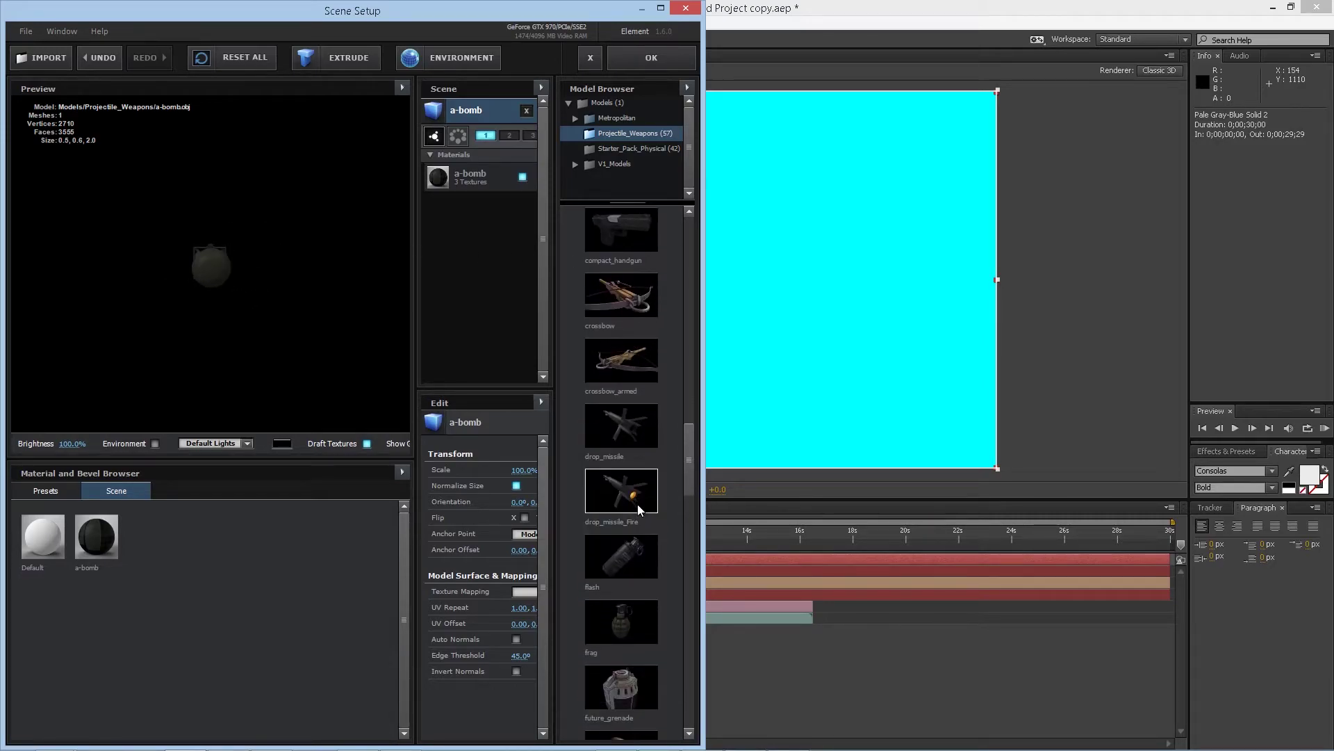
scroll(638, 489, "down", 10)
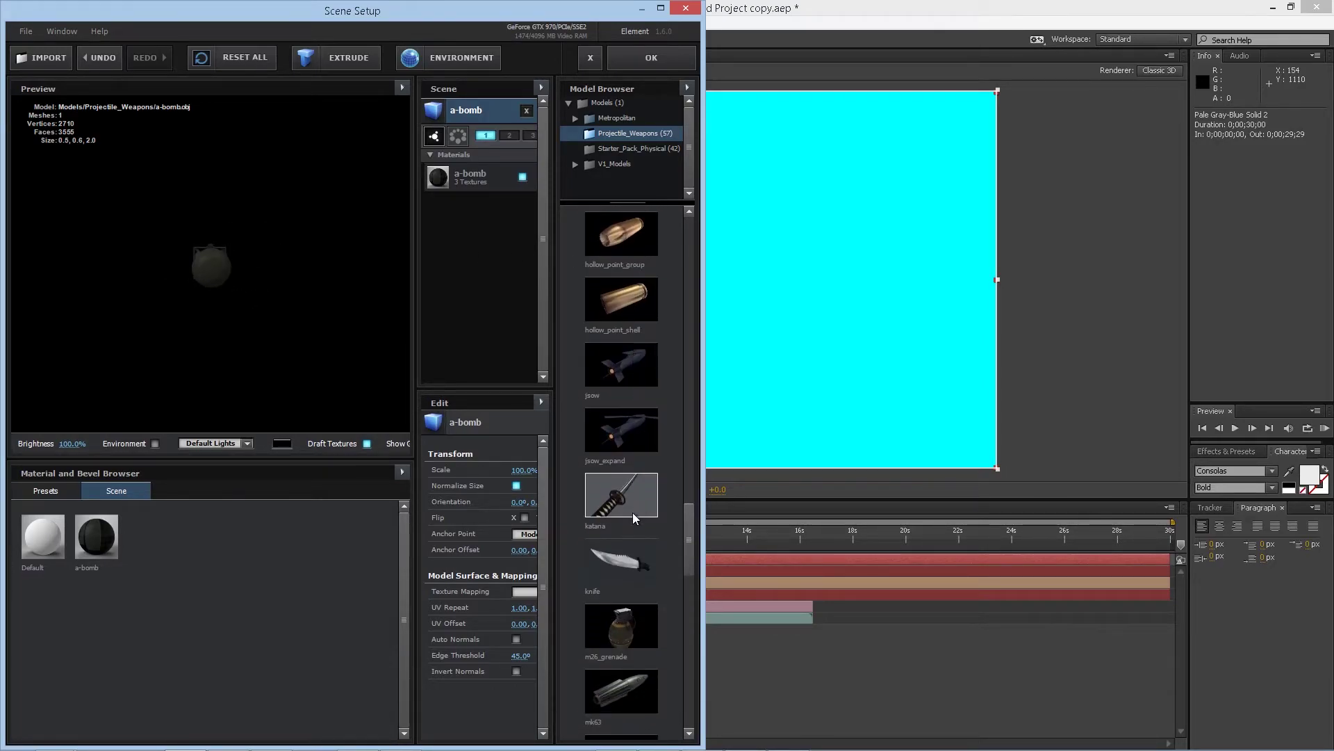
scroll(634, 508, "down", 10)
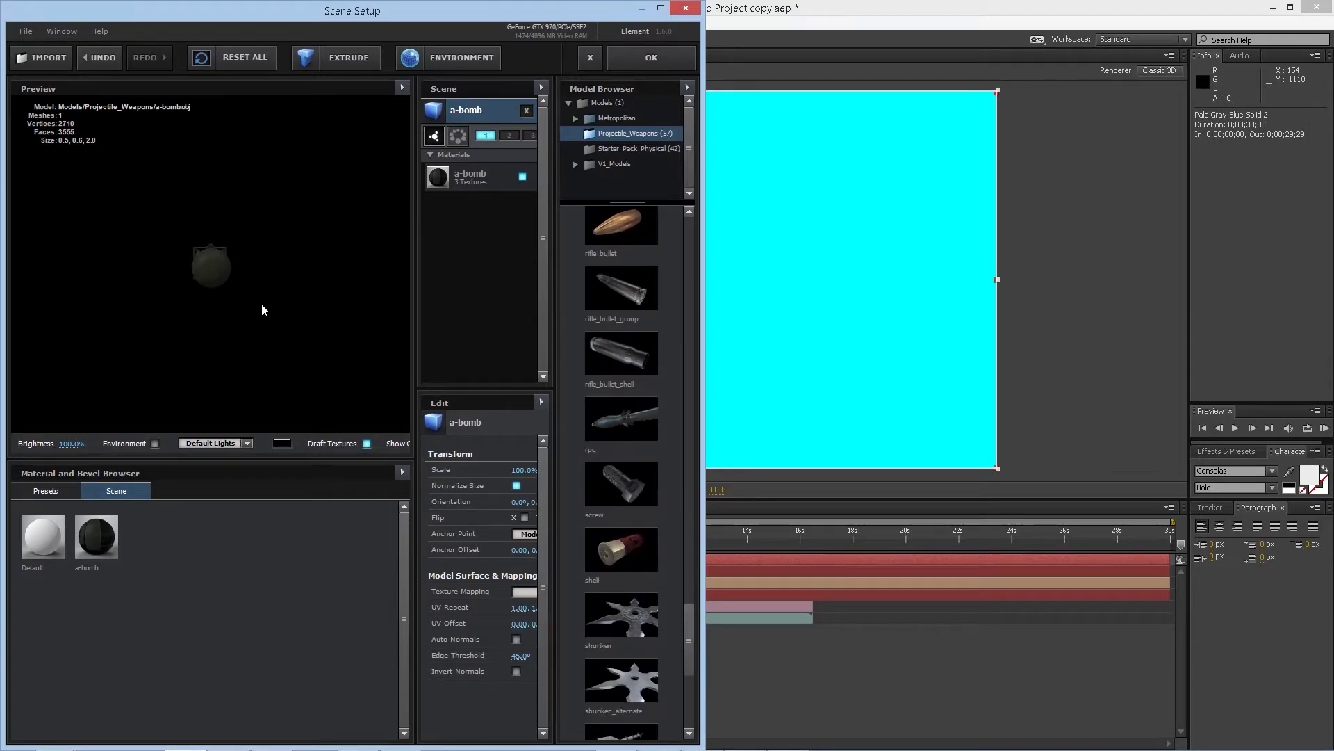
scroll(250, 306, "up", 3)
scroll(219, 290, "up", 5)
left_click_drag(218, 289, 152, 239)
scroll(238, 278, "up", 5)
scroll(243, 278, "down", 5)
scroll(207, 273, "up", 3)
left_click_drag(207, 273, 285, 293)
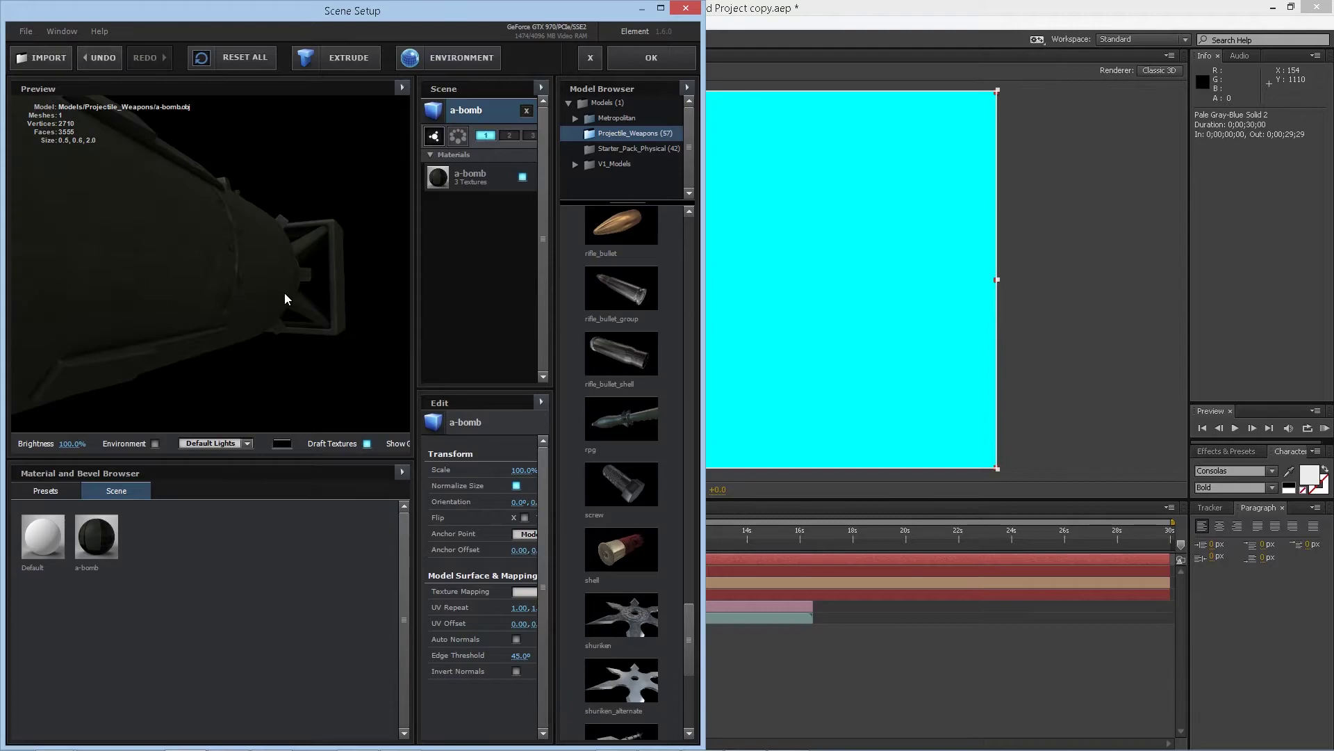
scroll(285, 293, "down", 5)
left_click(651, 54)
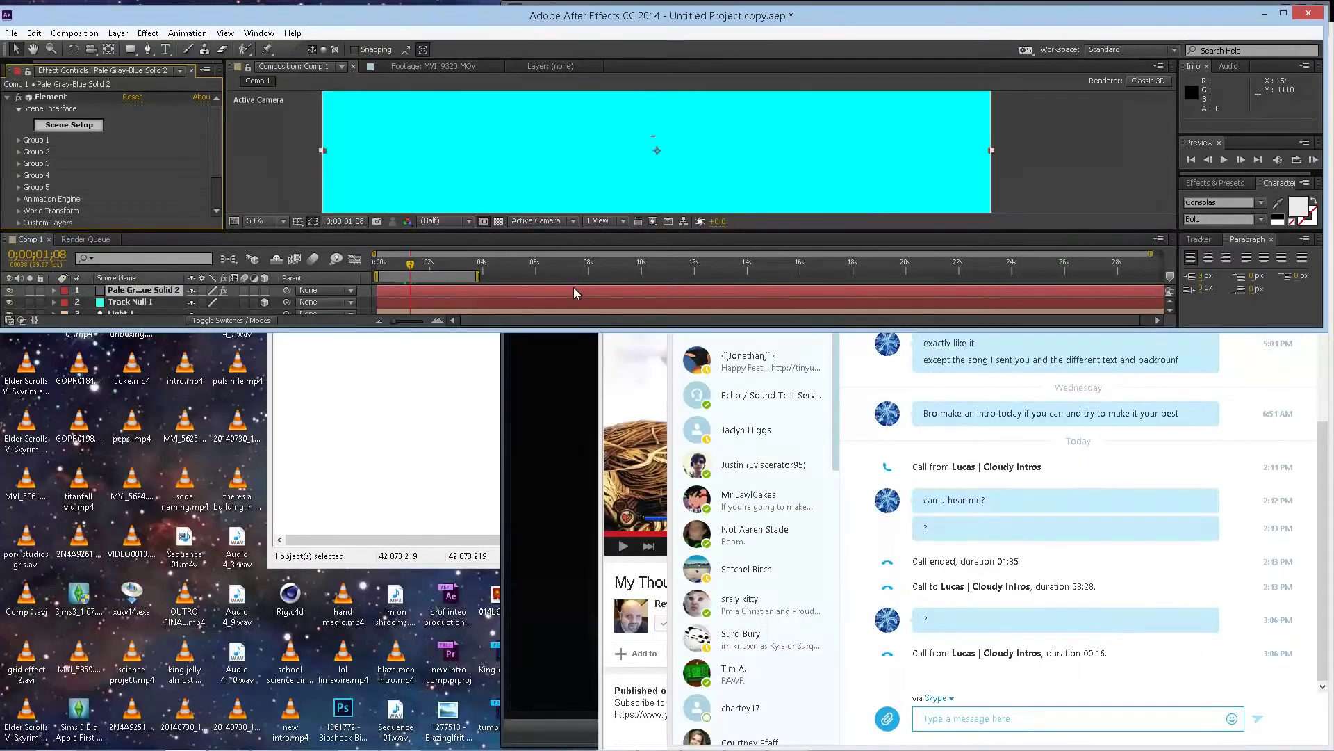
Maximize the After Effects window and create a group null for Group 1 of the Element effect on Pale Gray-Blue Solid 2
left_click(577, 261)
left_click_drag(659, 18, 645, 1)
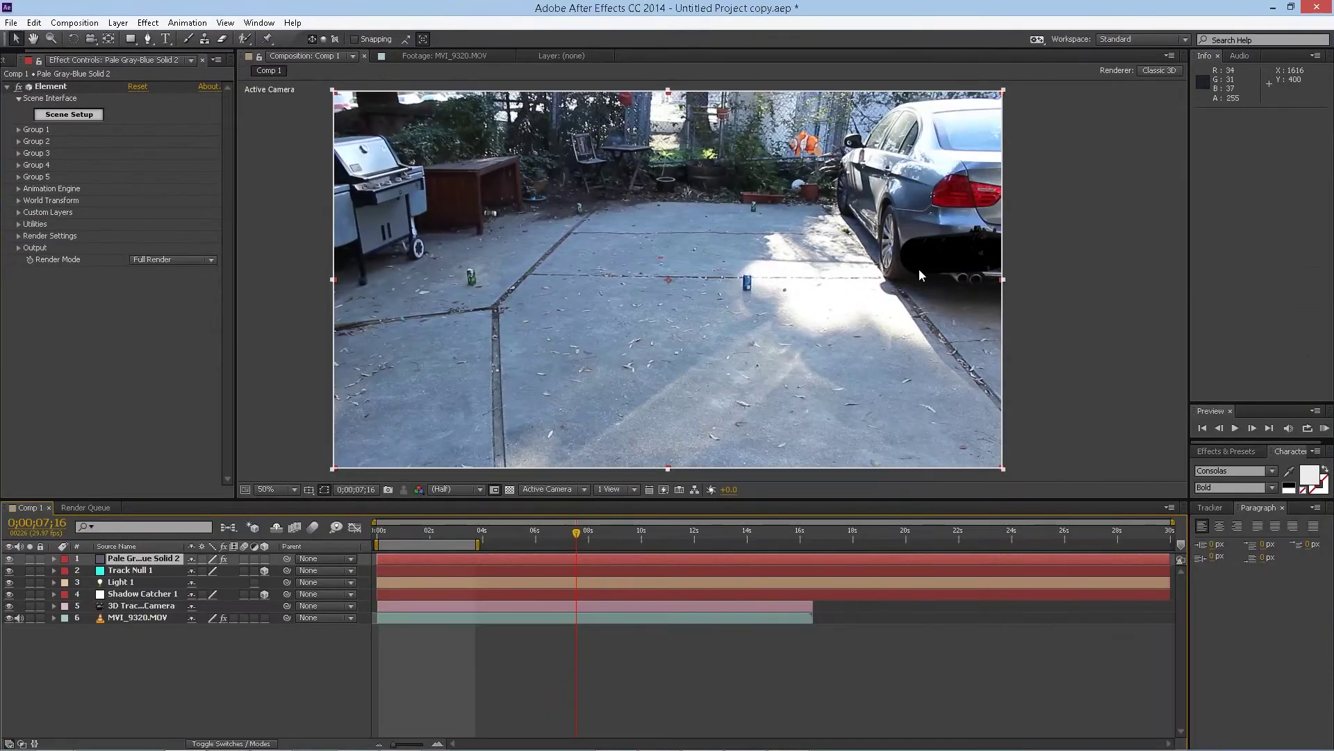
left_click(128, 670)
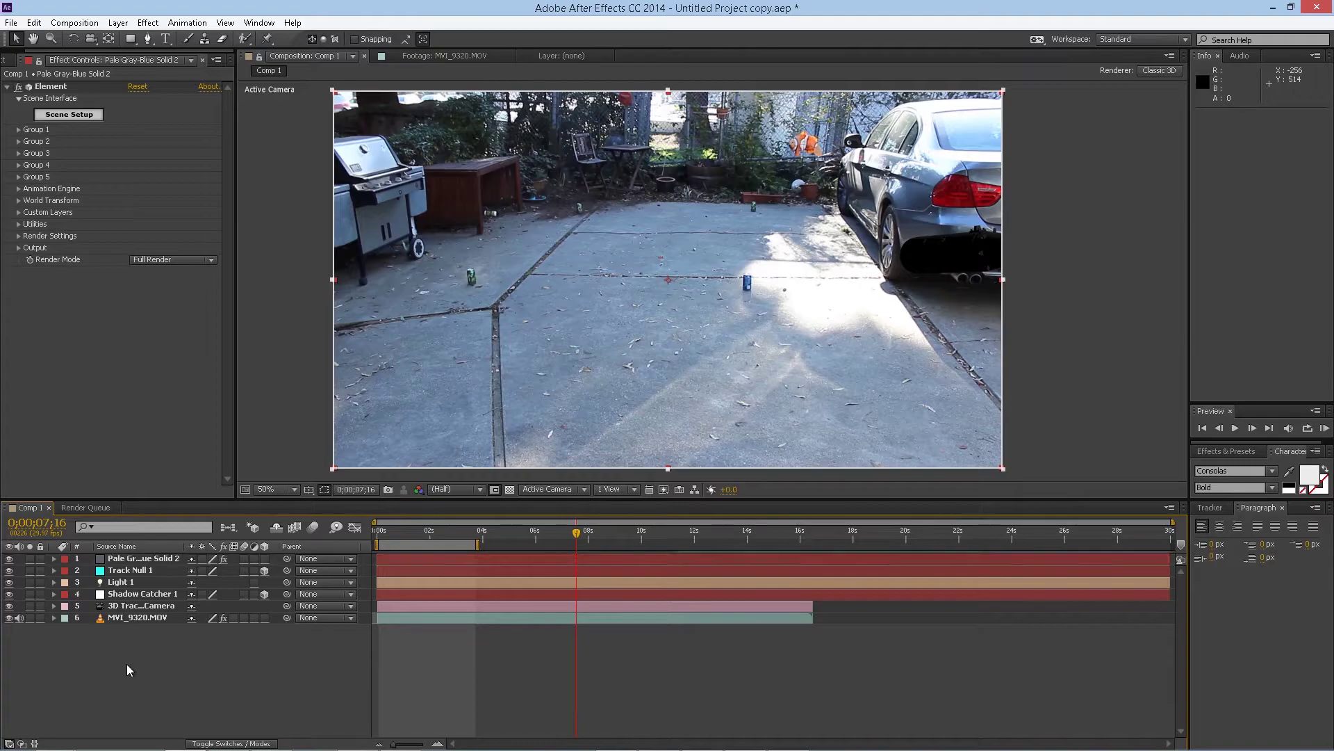
left_click(139, 560)
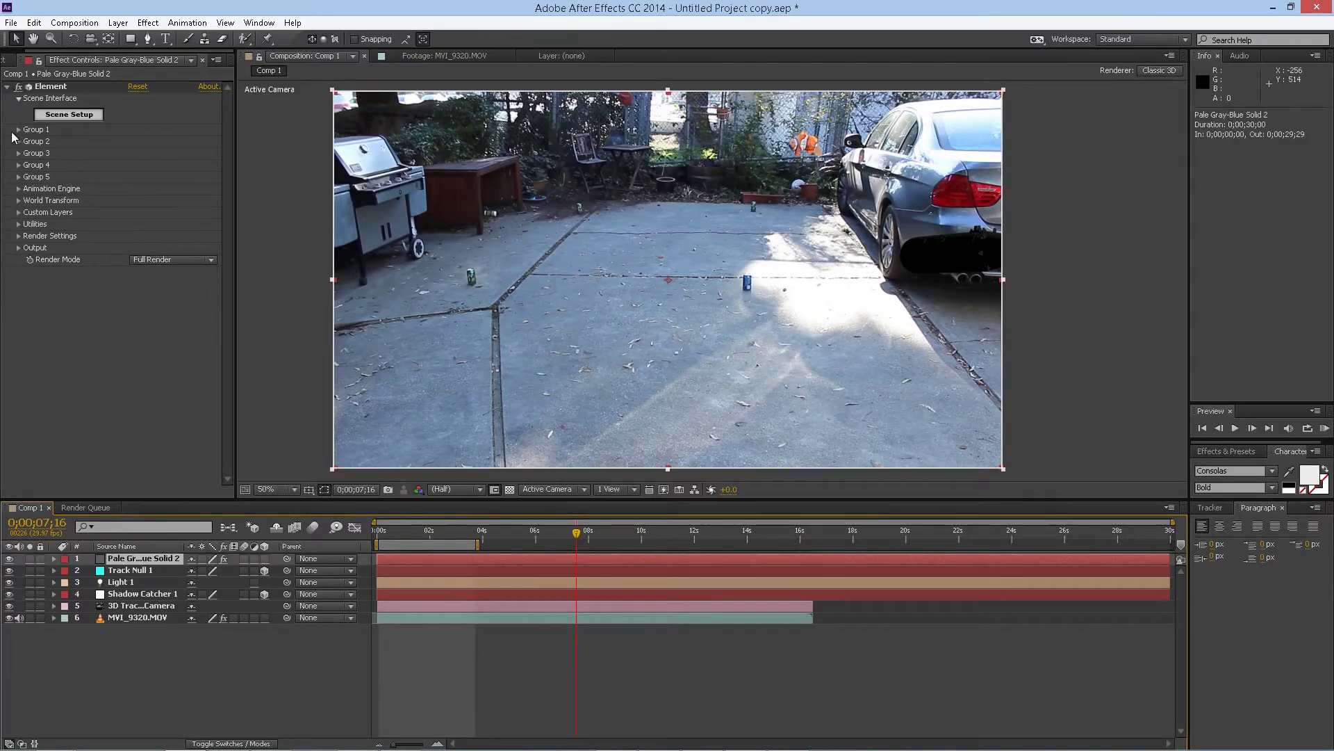
left_click(18, 130)
left_click(43, 188)
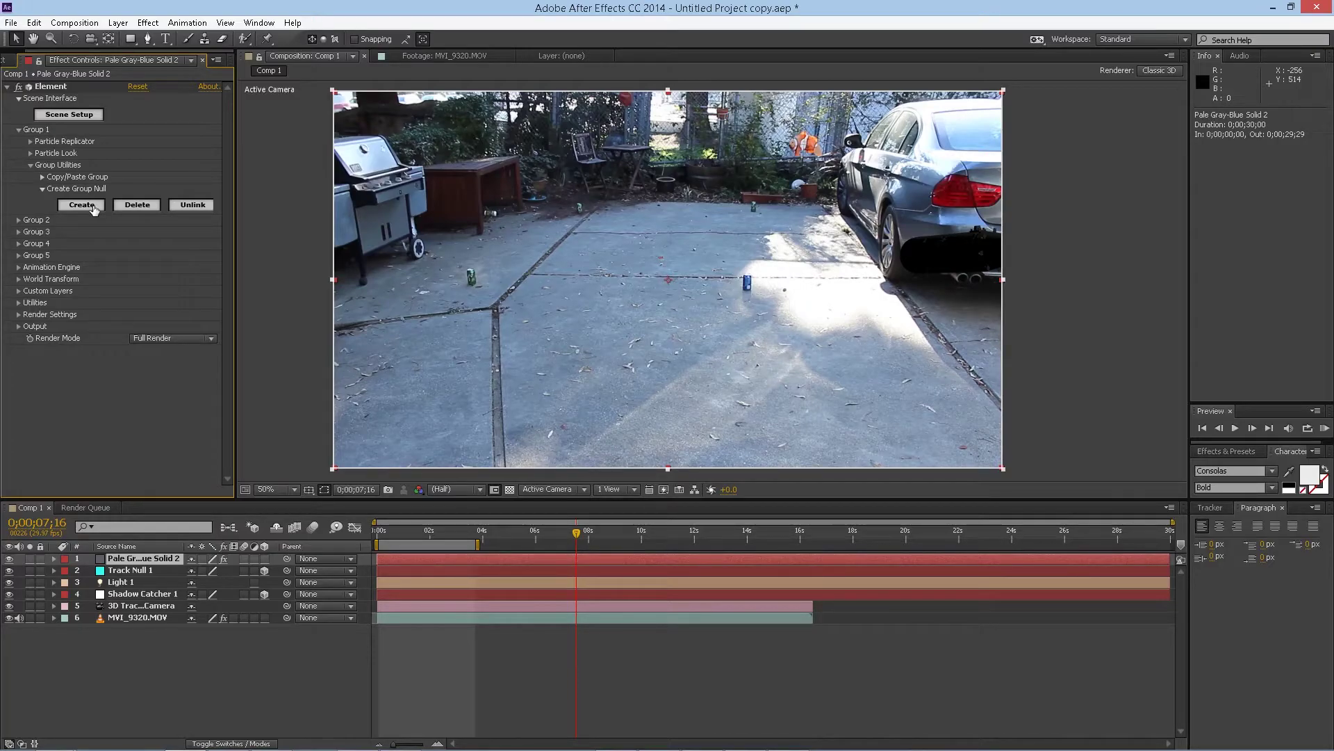
left_click(93, 206)
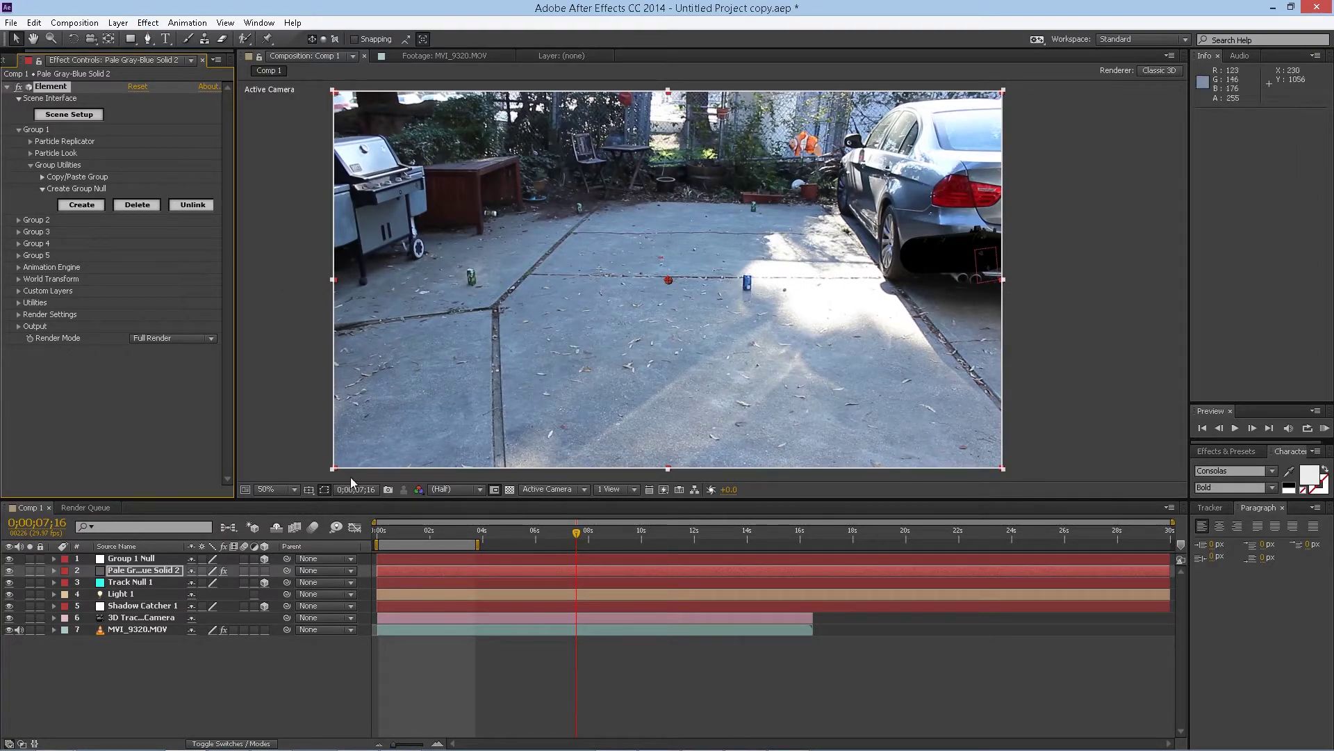
Parent Group 1 Null to Track Null 1 and preview the bomb in the tracked footage from 0;00;01;03
left_click(147, 583)
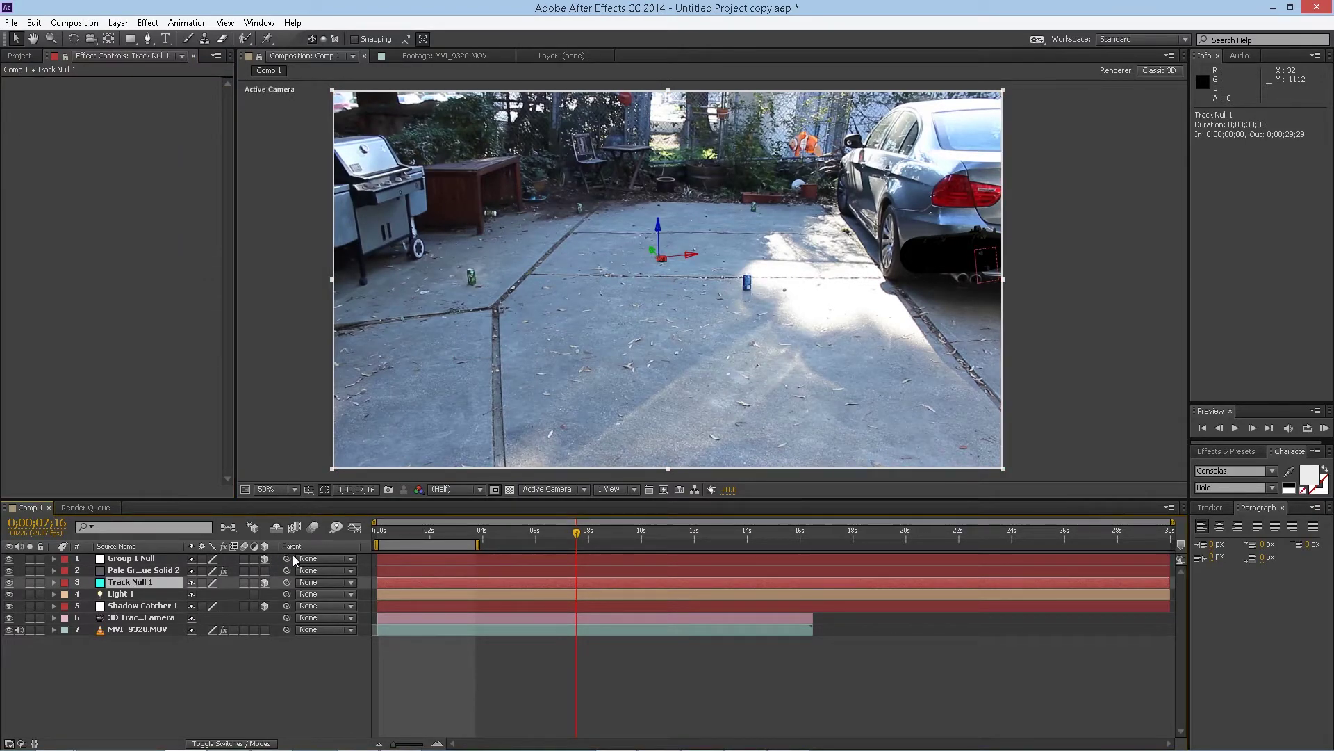
left_click_drag(286, 559, 156, 585)
scroll(609, 335, "up", 1)
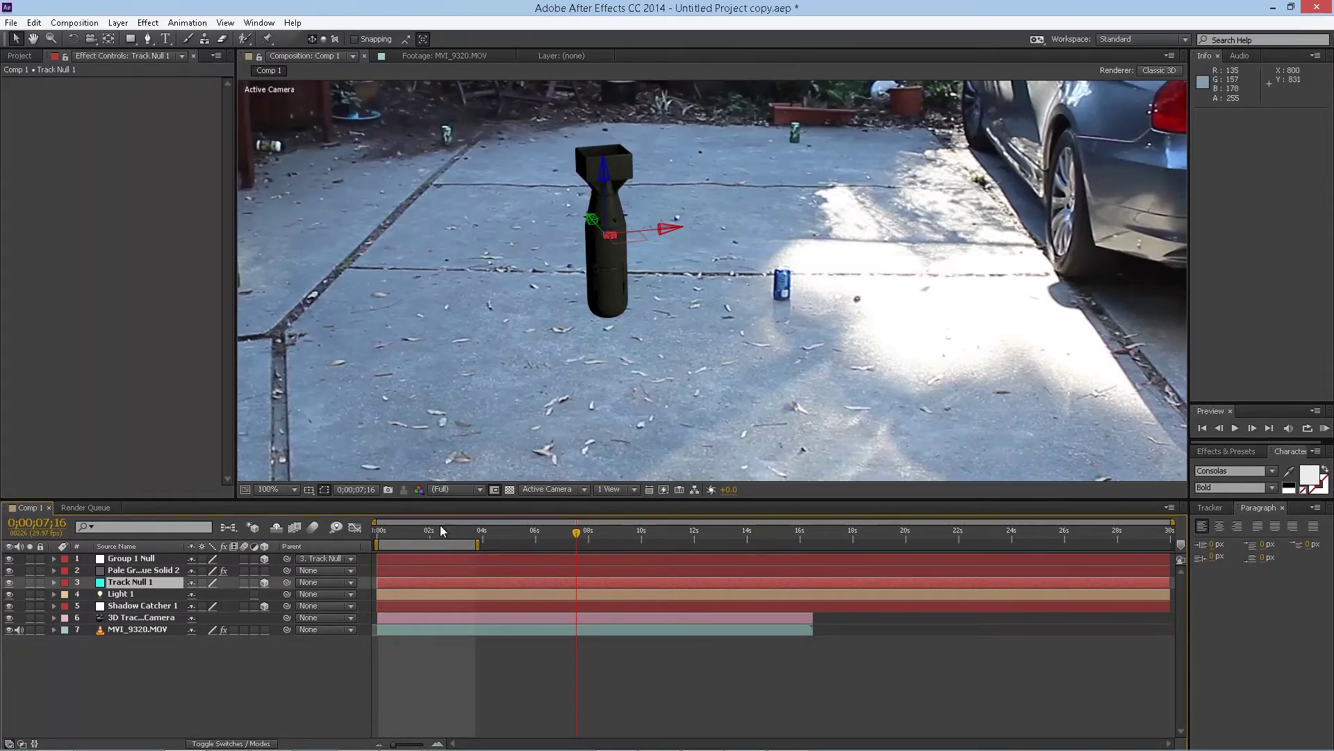
left_click_drag(423, 532, 406, 528)
scroll(554, 410, "down", 1)
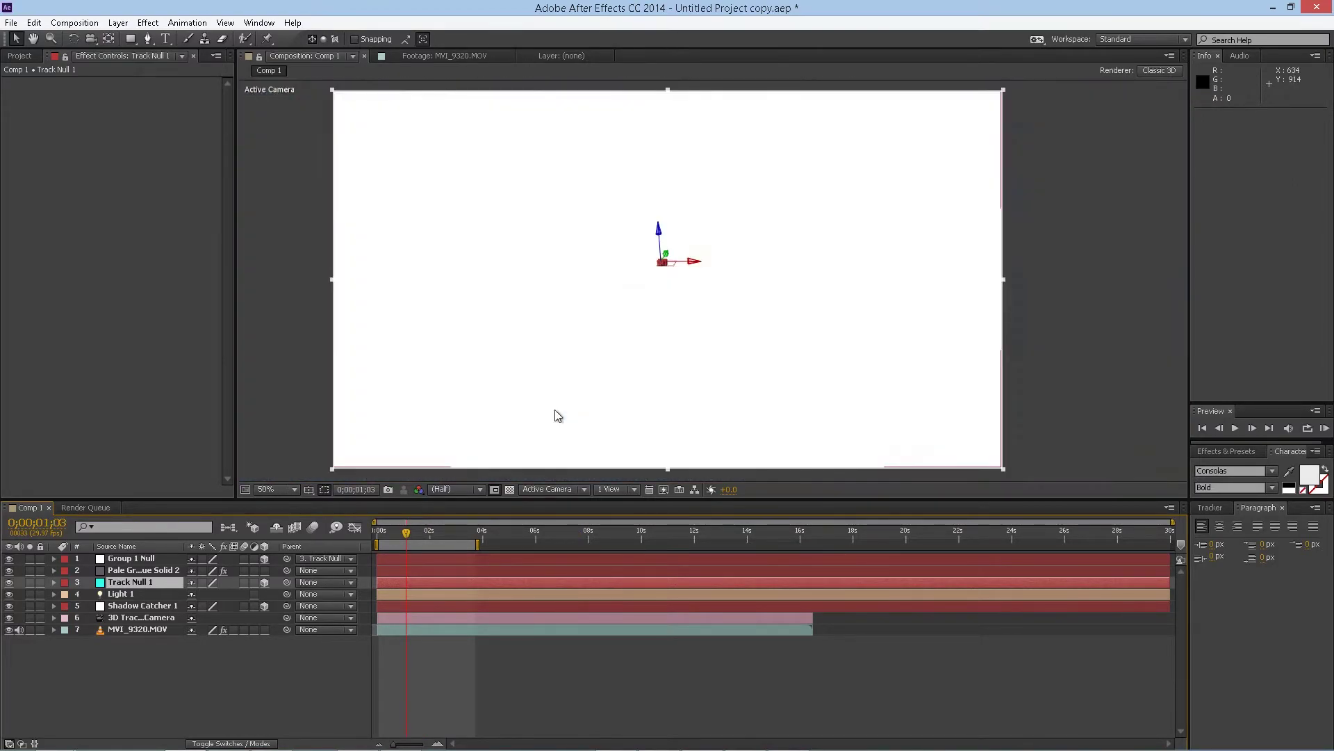
key("space")
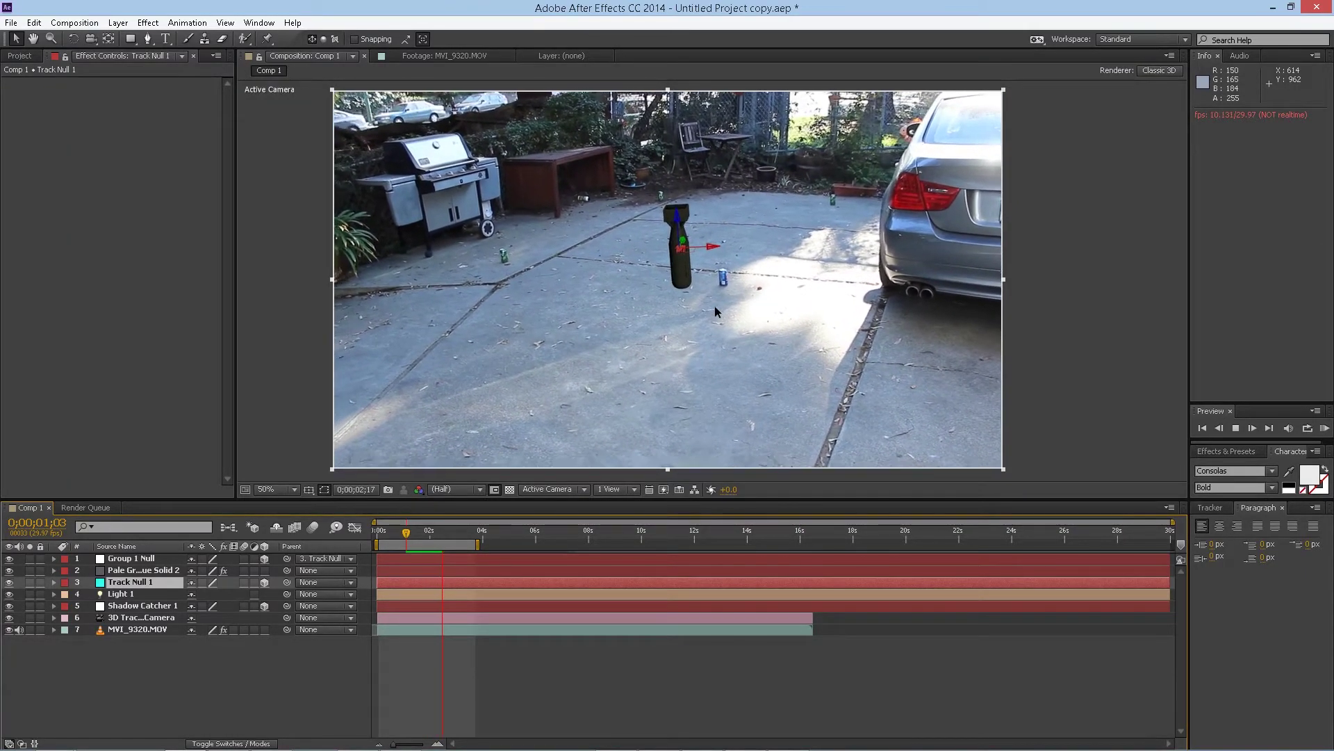
key("space")
Rotate Track Null 1 in the view so the bomb tilts out of its upright position
key("w")
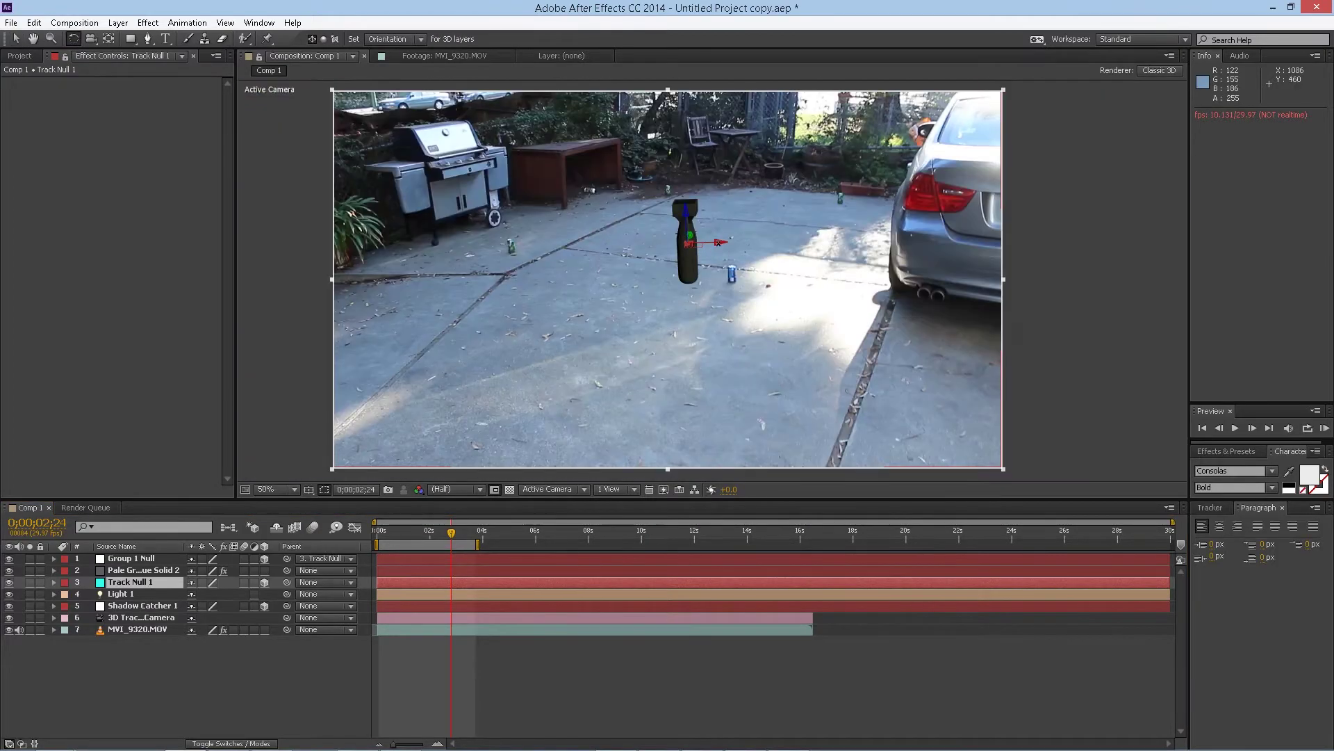
scroll(728, 238, "up", 2)
mouse_move(725, 205)
left_mouse_down()
mouse_move(761, 144)
mouse_move(741, 213)
left_mouse_up()
Move the Pale Gray-Blue Solid 2 layer down the stack to directly above MVI_9320.MOV
left_click(143, 570)
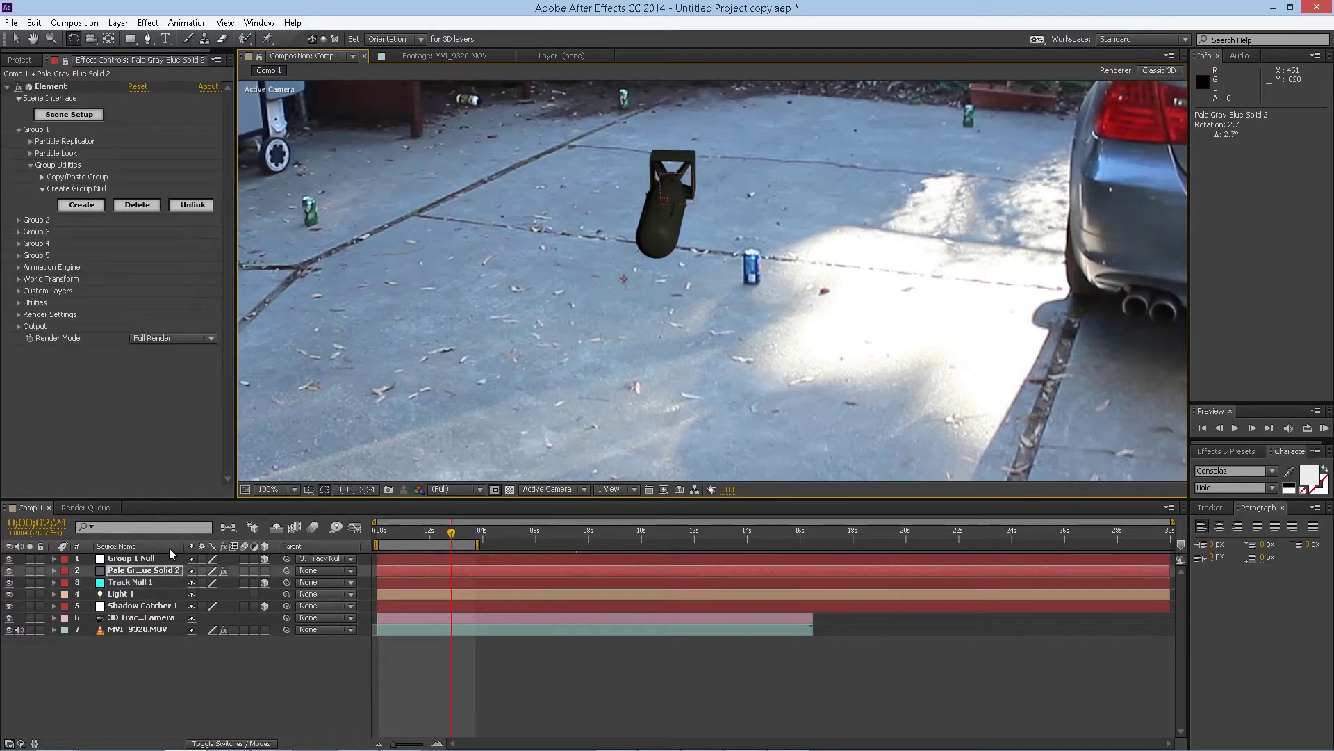
left_click_drag(143, 573, 160, 620)
scroll(747, 209, "down", 2)
key("period")
key("comma")
key("period")
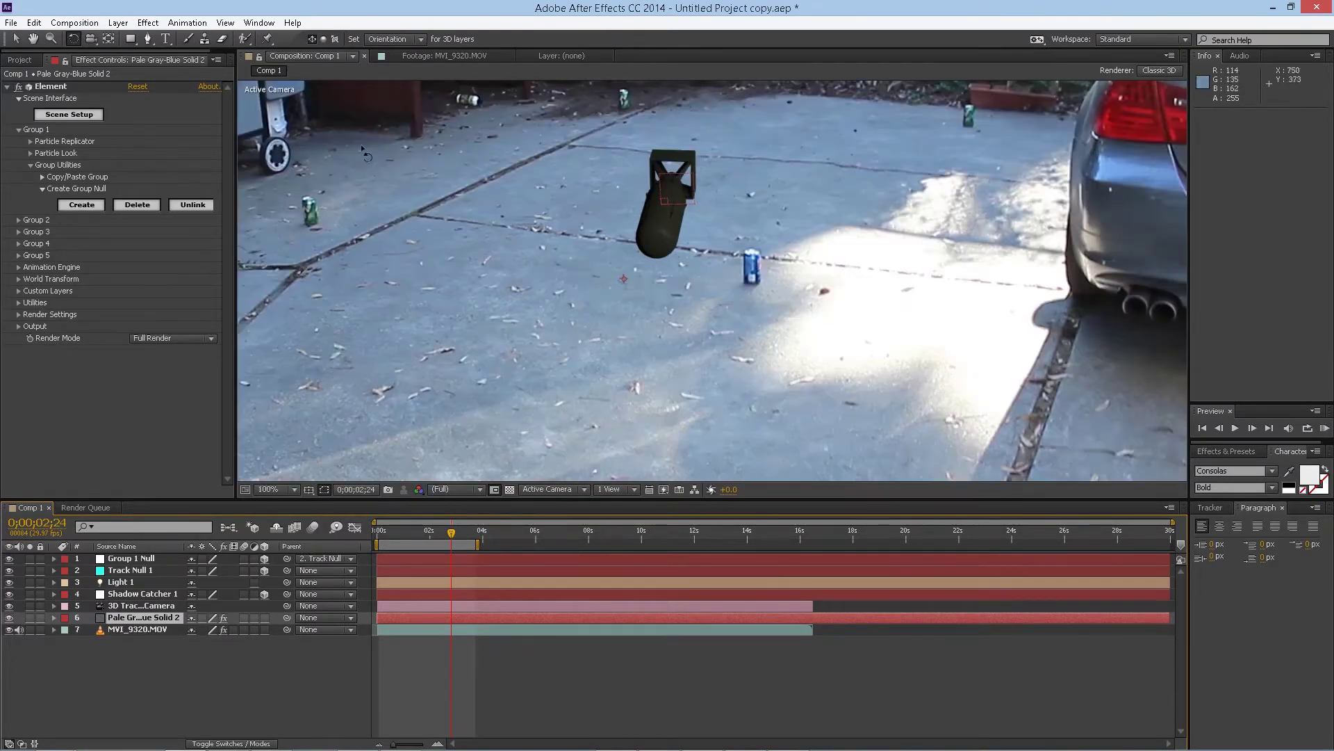
left_click(18, 39)
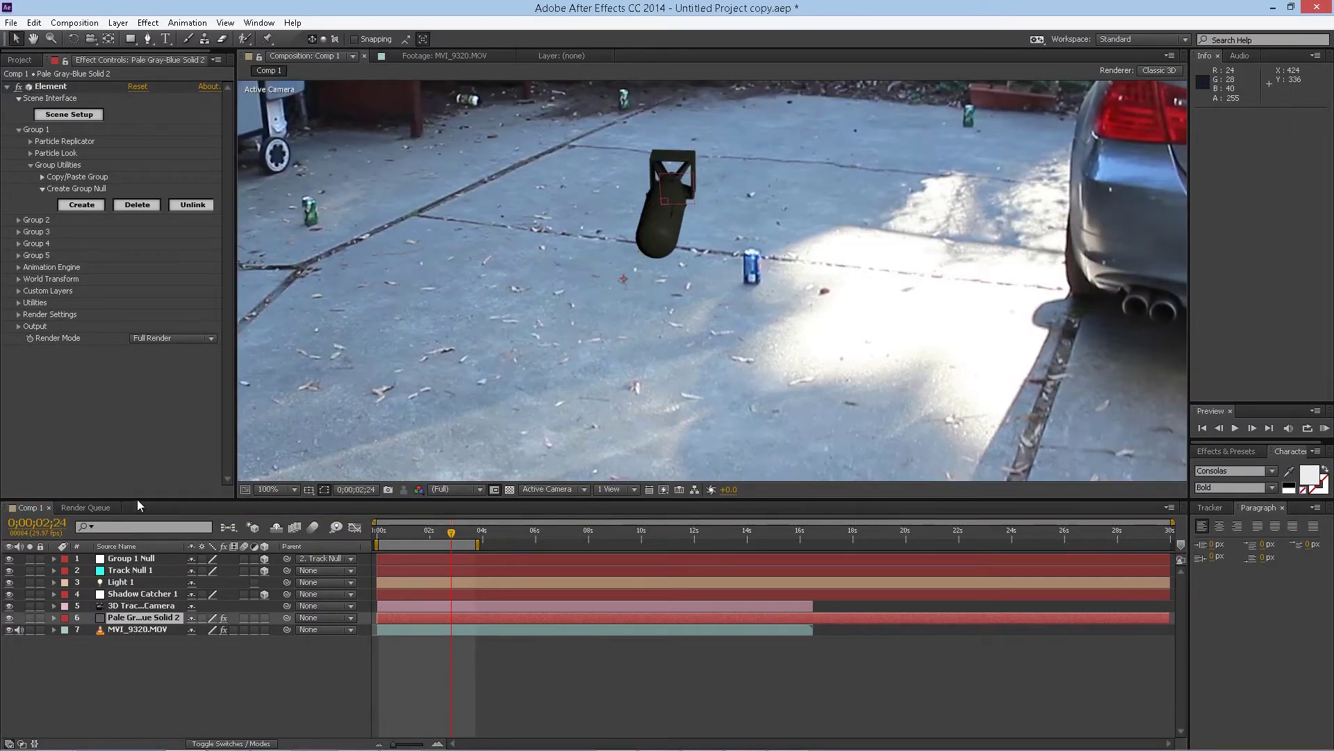
Rotate Group 1 Null to an orientation of about 358.7°, 347.7°, 359.7° so the bomb lies diagonally over the driveway
left_click(146, 559)
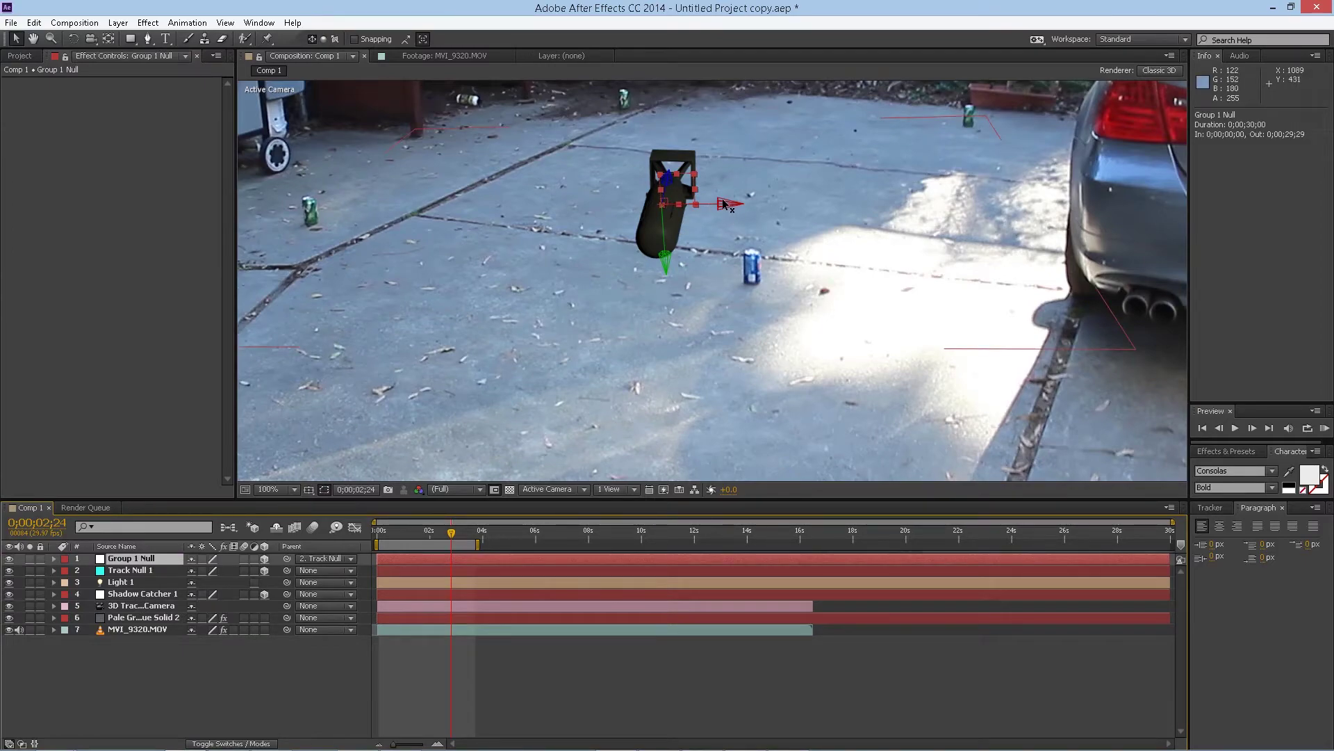
left_click(73, 39)
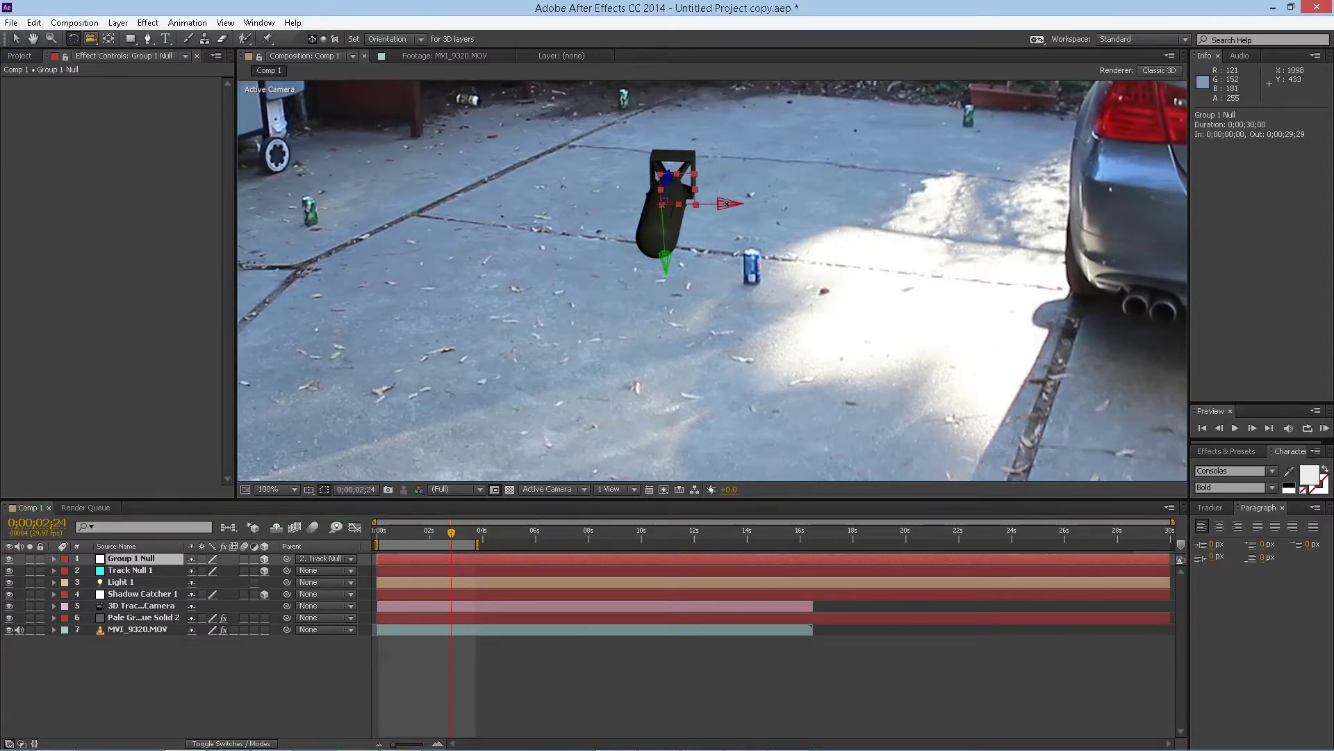
left_click(668, 271)
left_click_drag(664, 262, 666, 262)
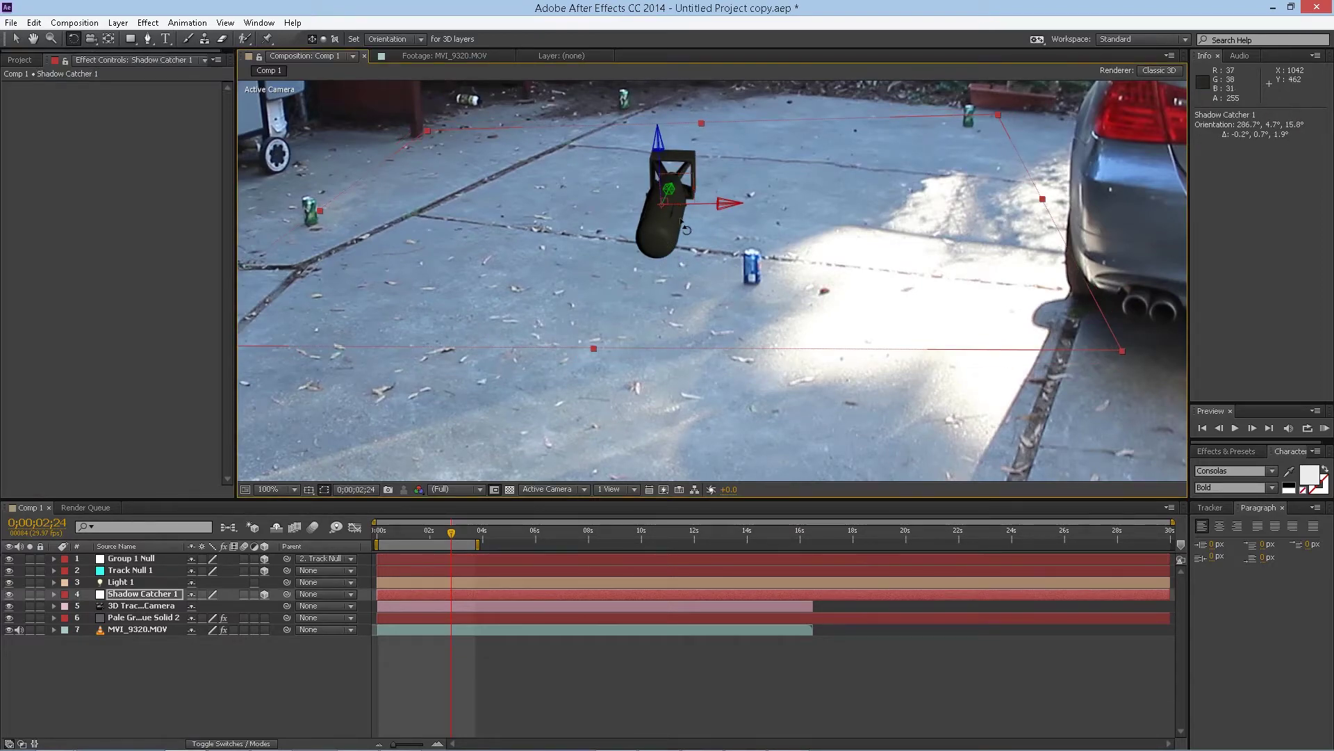
left_click(157, 559)
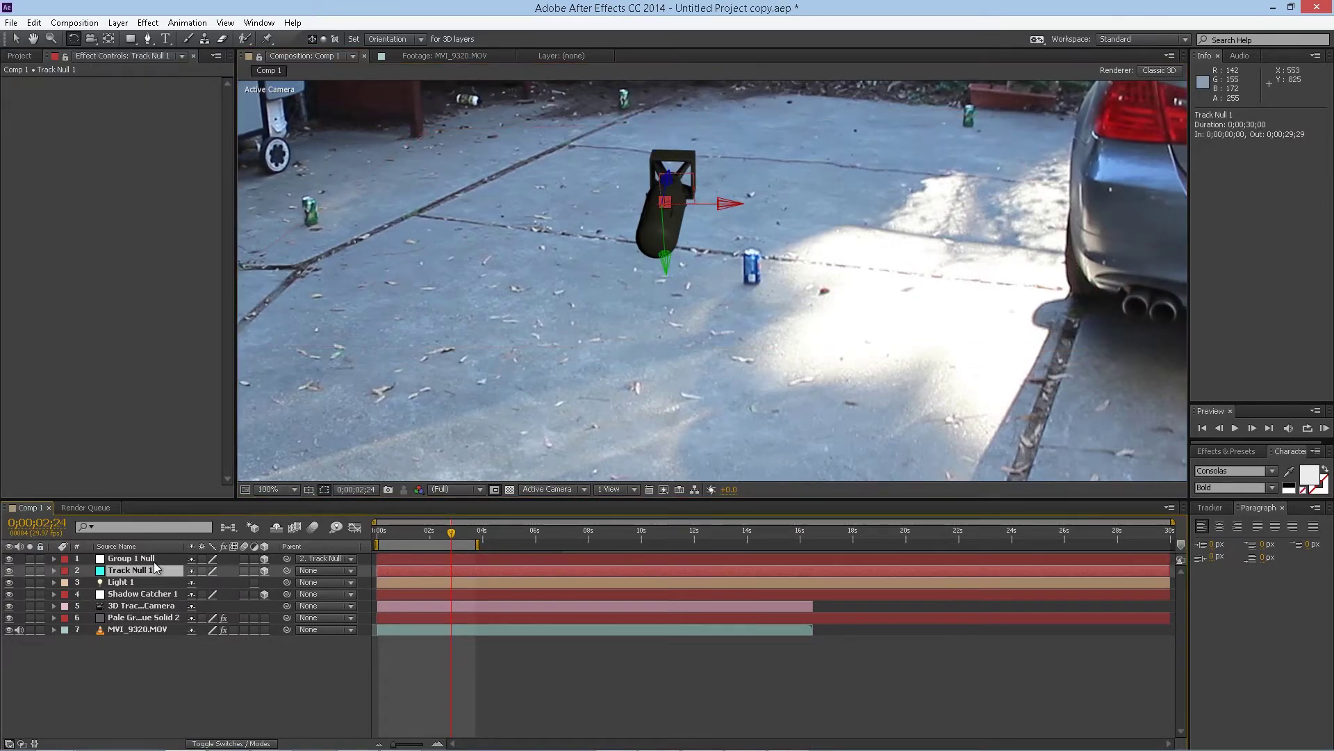
left_click_drag(665, 258, 654, 253)
left_click_drag(673, 201, 676, 203)
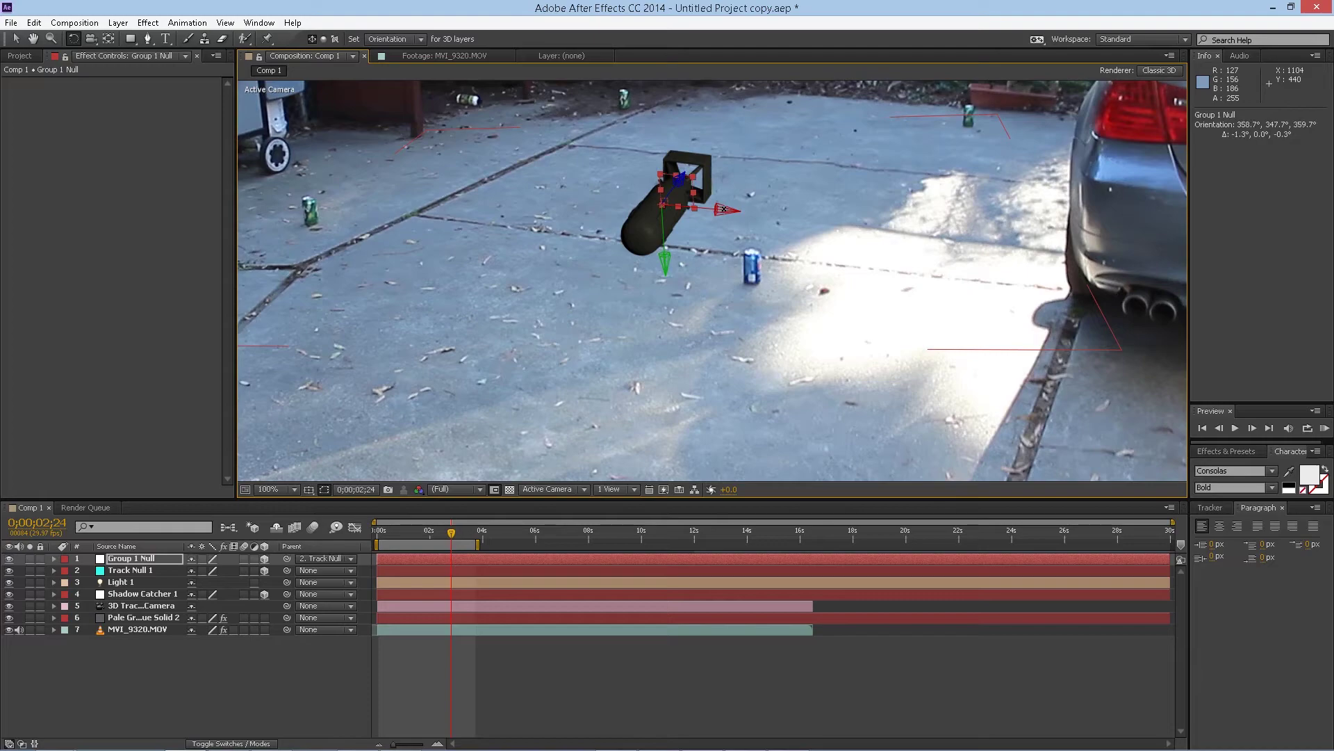
Scale Group 1 Null up to about 328%, 204%, 100% to enlarge the bomb
key("v")
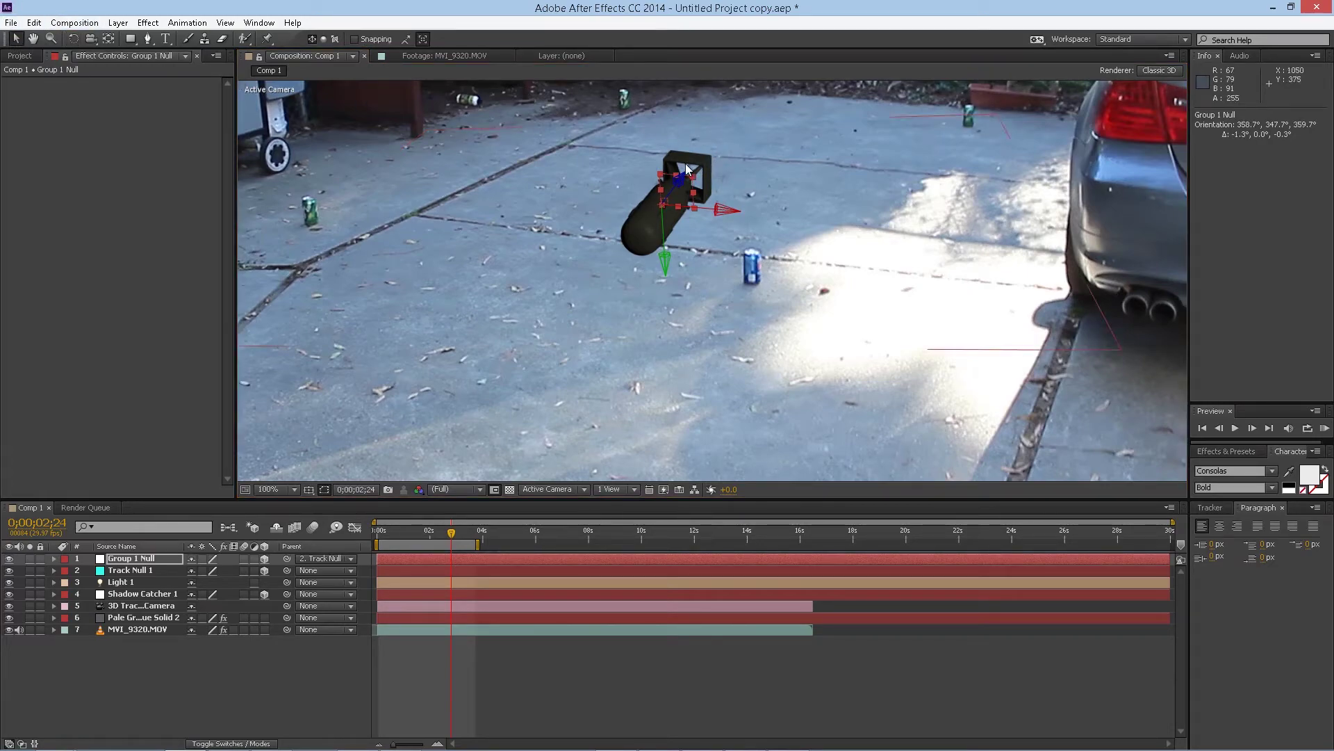
left_click_drag(693, 181, 770, 153)
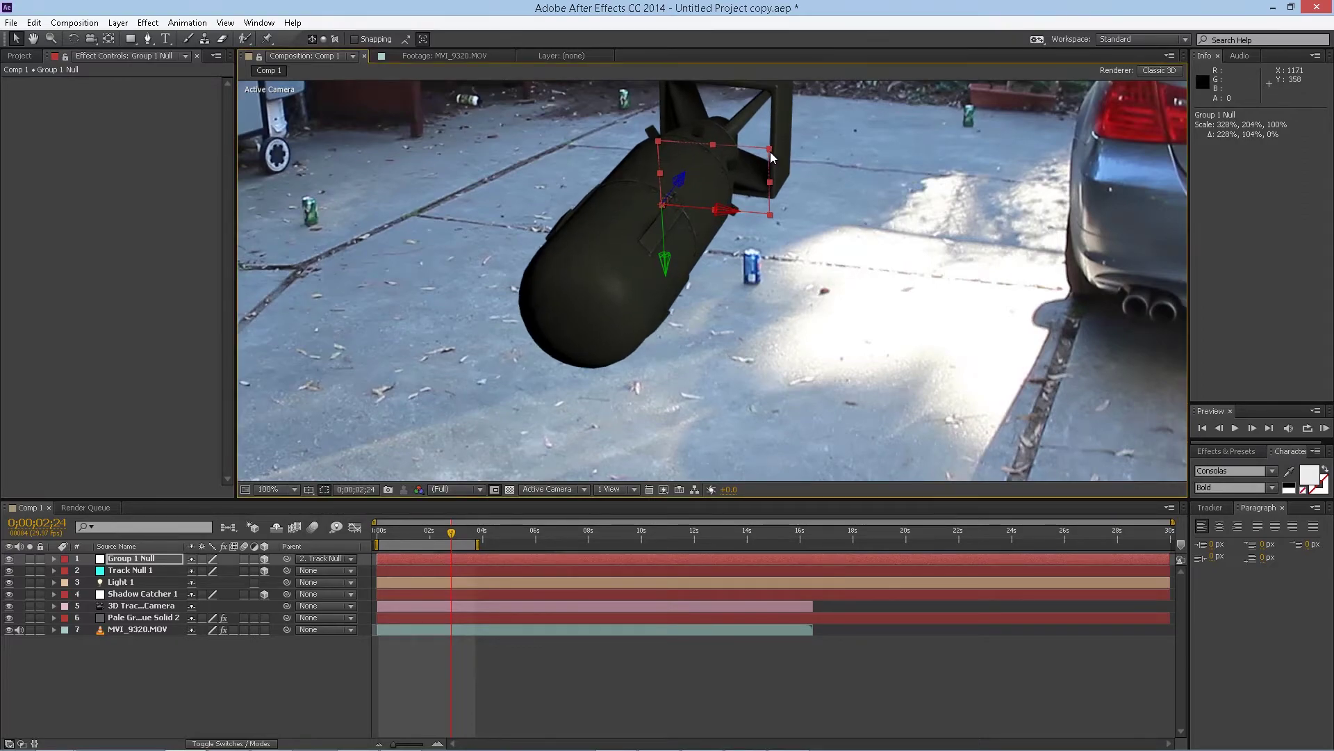
key("comma")
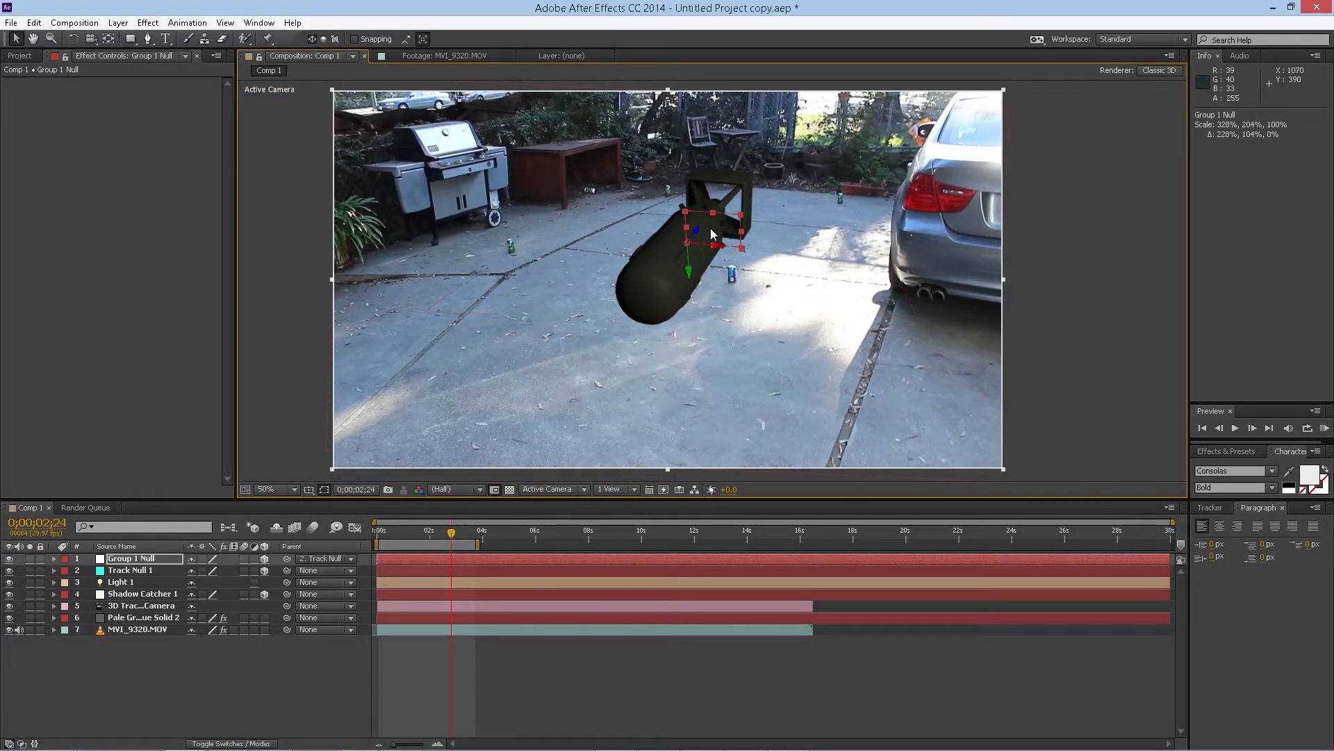
Resize the Shadow Catcher 1 plane so it spreads across the driveway around the bomb
left_click(72, 39)
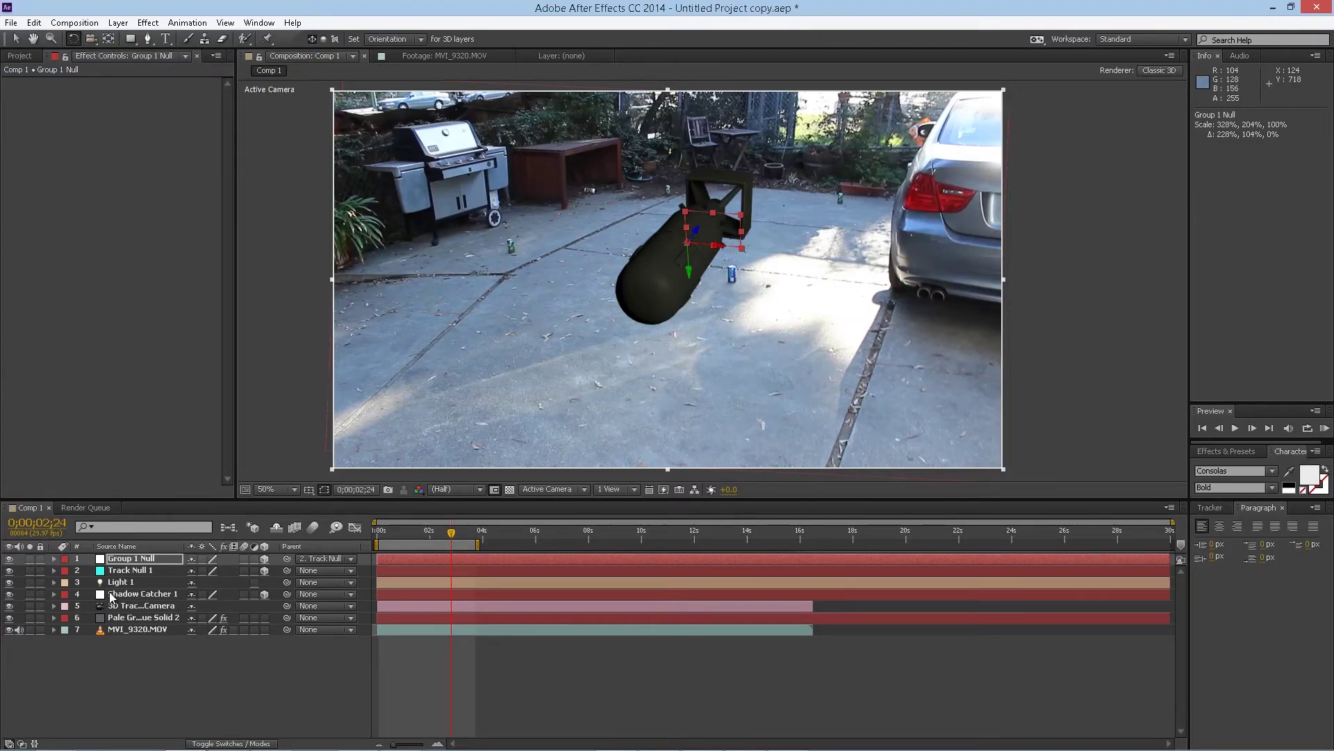
left_click(111, 595)
left_click(136, 606)
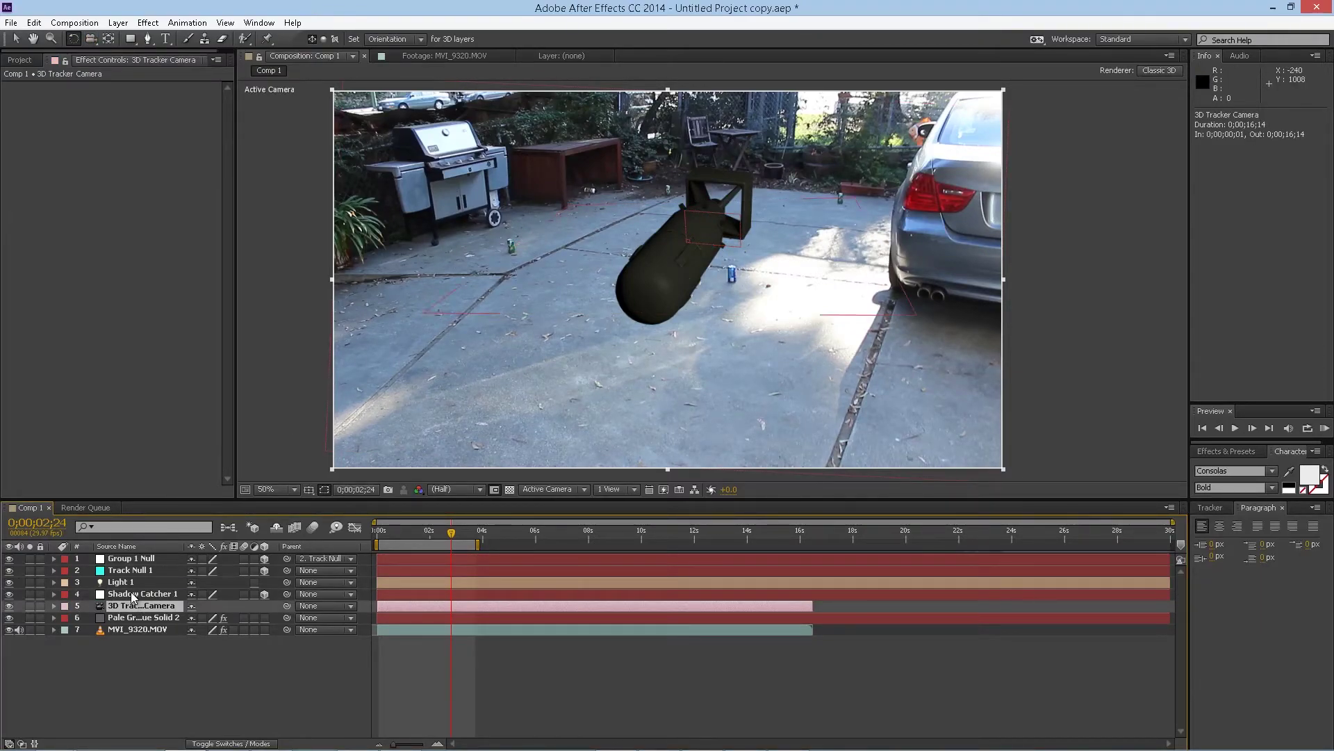
left_click(134, 595)
left_click(16, 38)
left_click_drag(916, 317, 1085, 460)
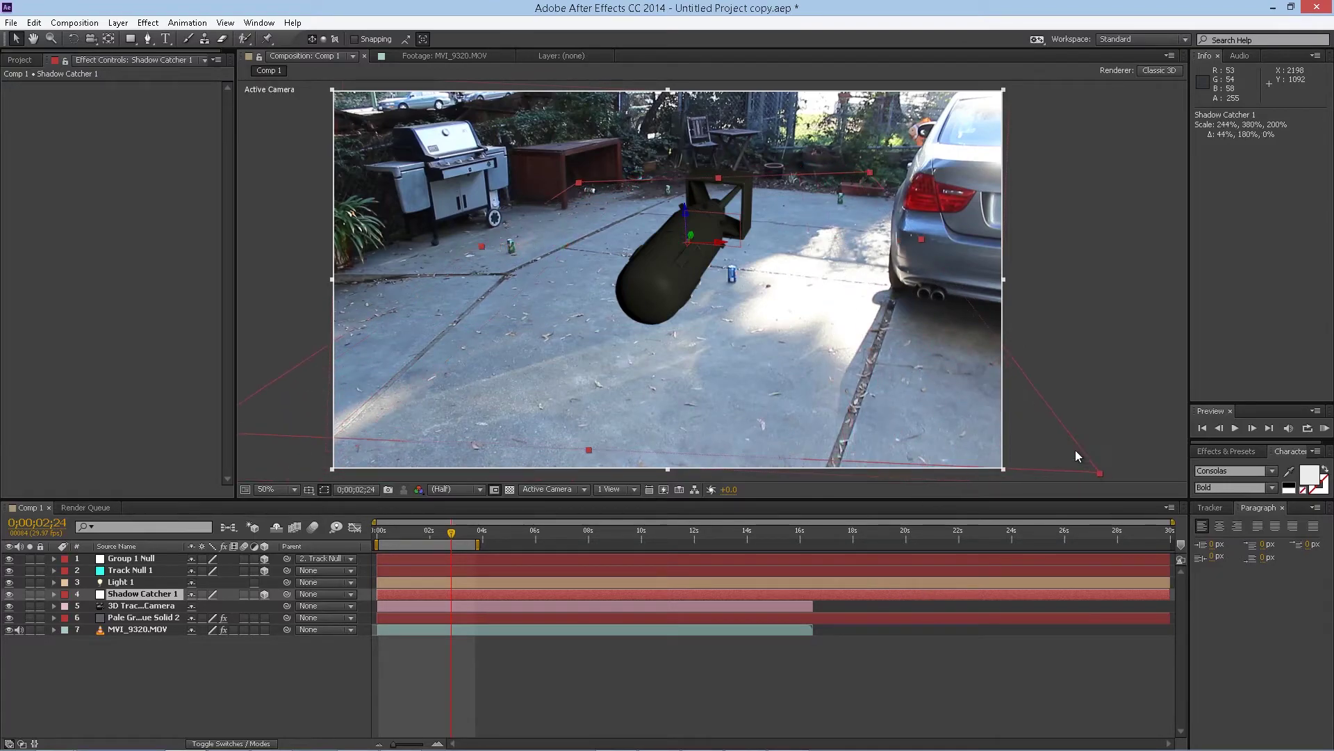
key("comma")
left_click_drag(791, 232, 813, 210)
scroll(790, 215, "down", 4)
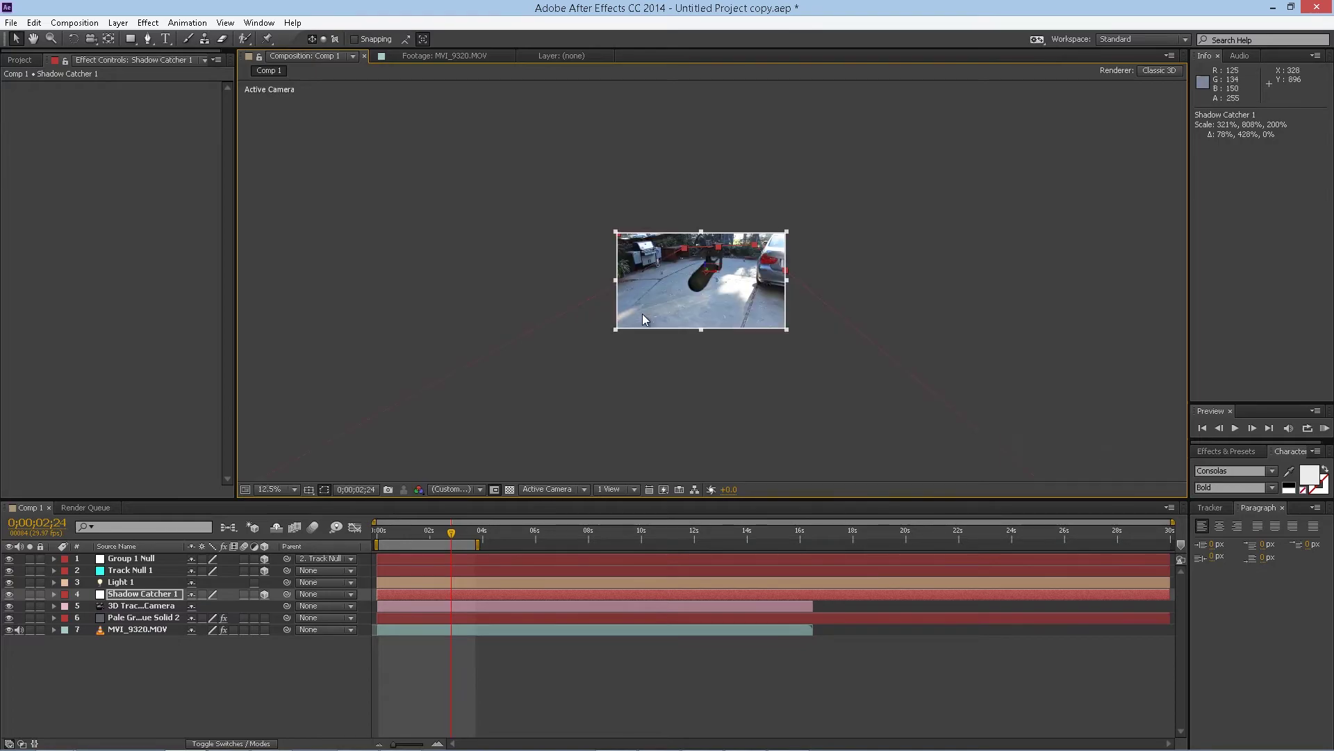
scroll(639, 313, "up", 4)
left_click_drag(653, 193, 633, 215)
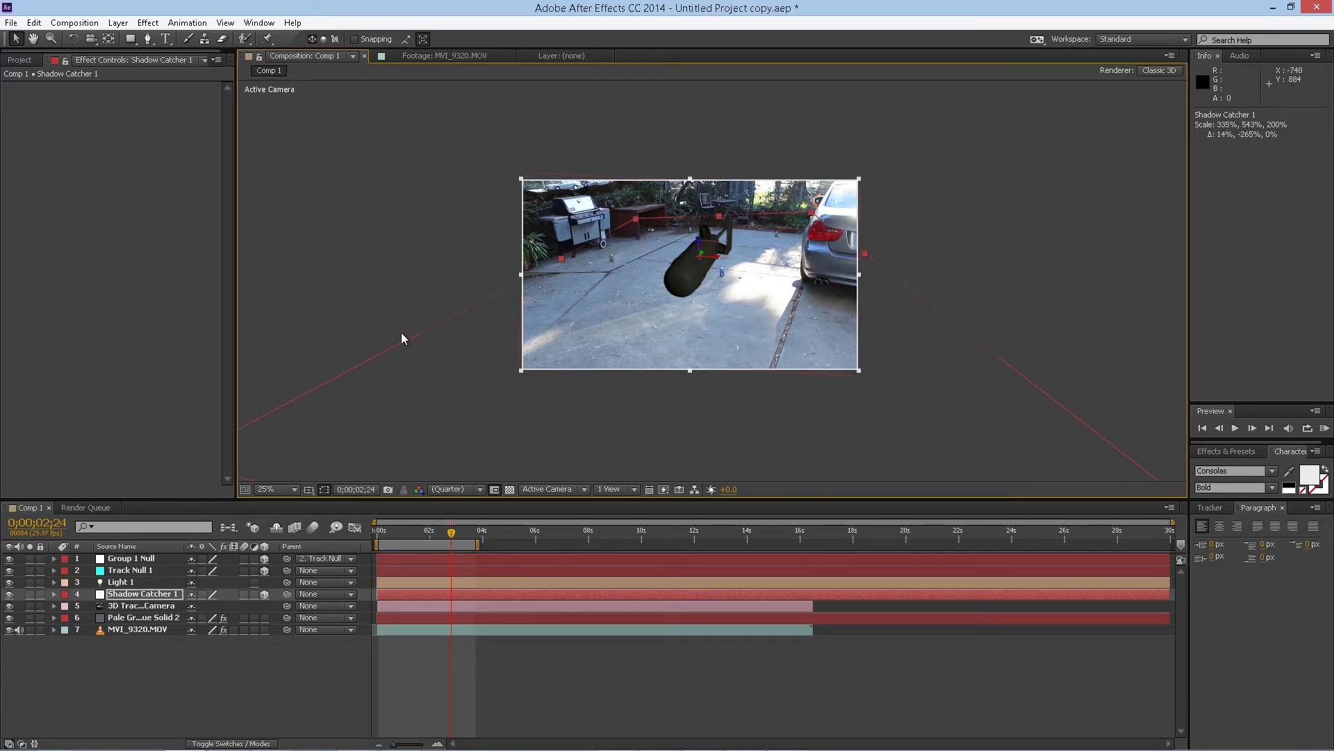
key("comma")
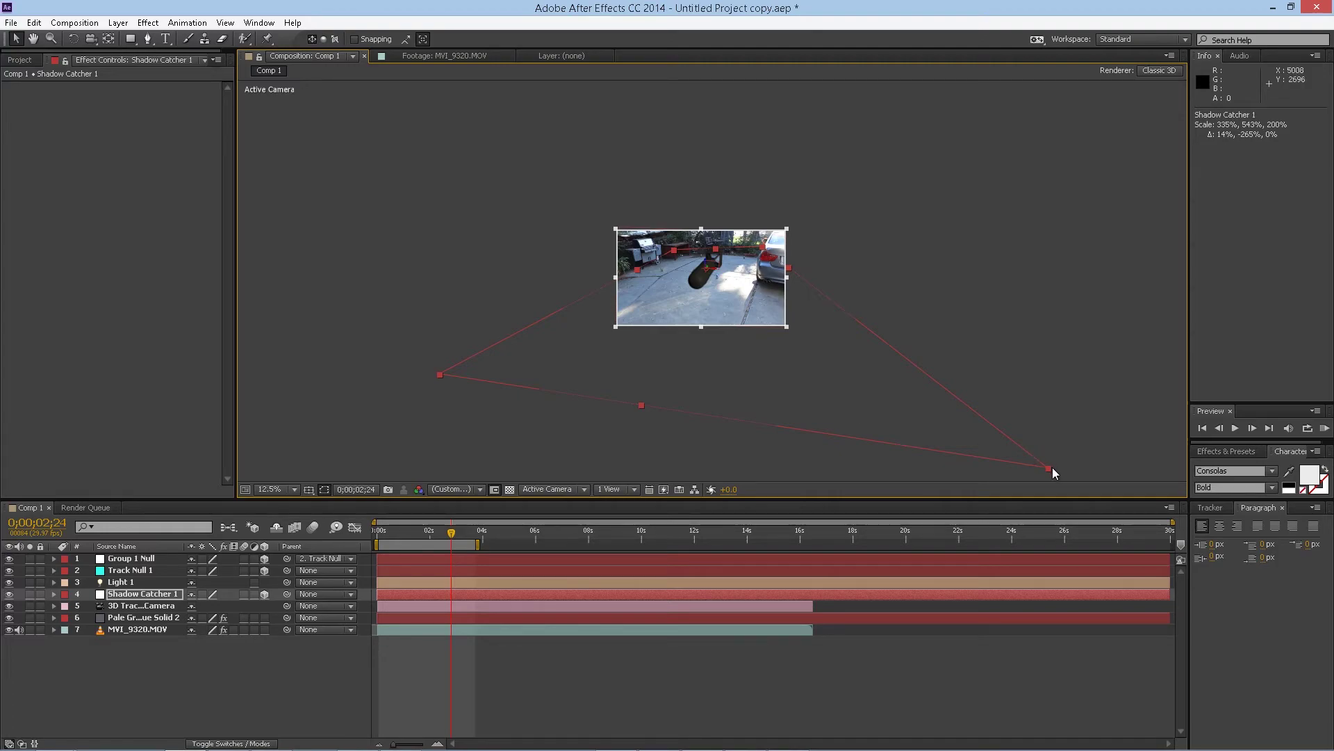
left_click_drag(1053, 468, 940, 415)
Move Shadow Catcher 1 onto the ground beneath the bomb, to a position of about 1855.7, 521.6, 6602.4
key("period")
left_click_drag(667, 217, 748, 293)
key("period")
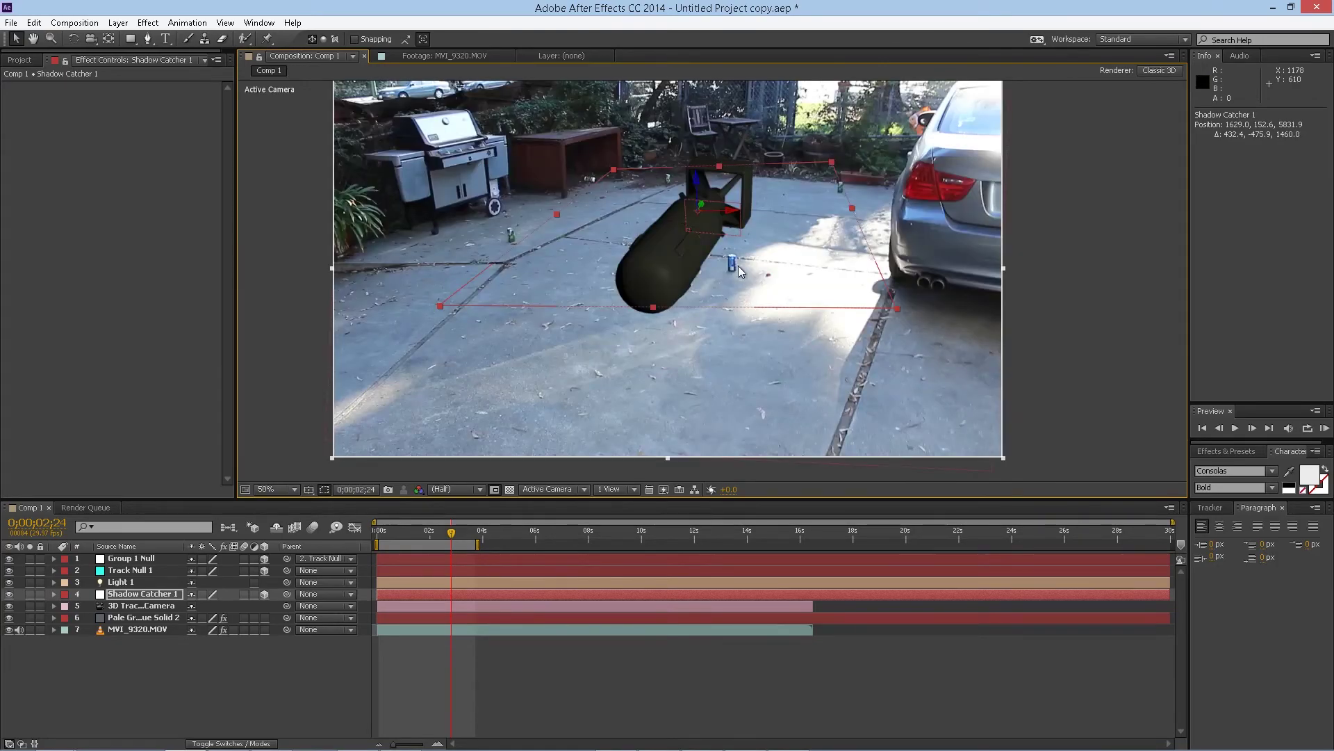
left_click_drag(695, 182, 709, 232)
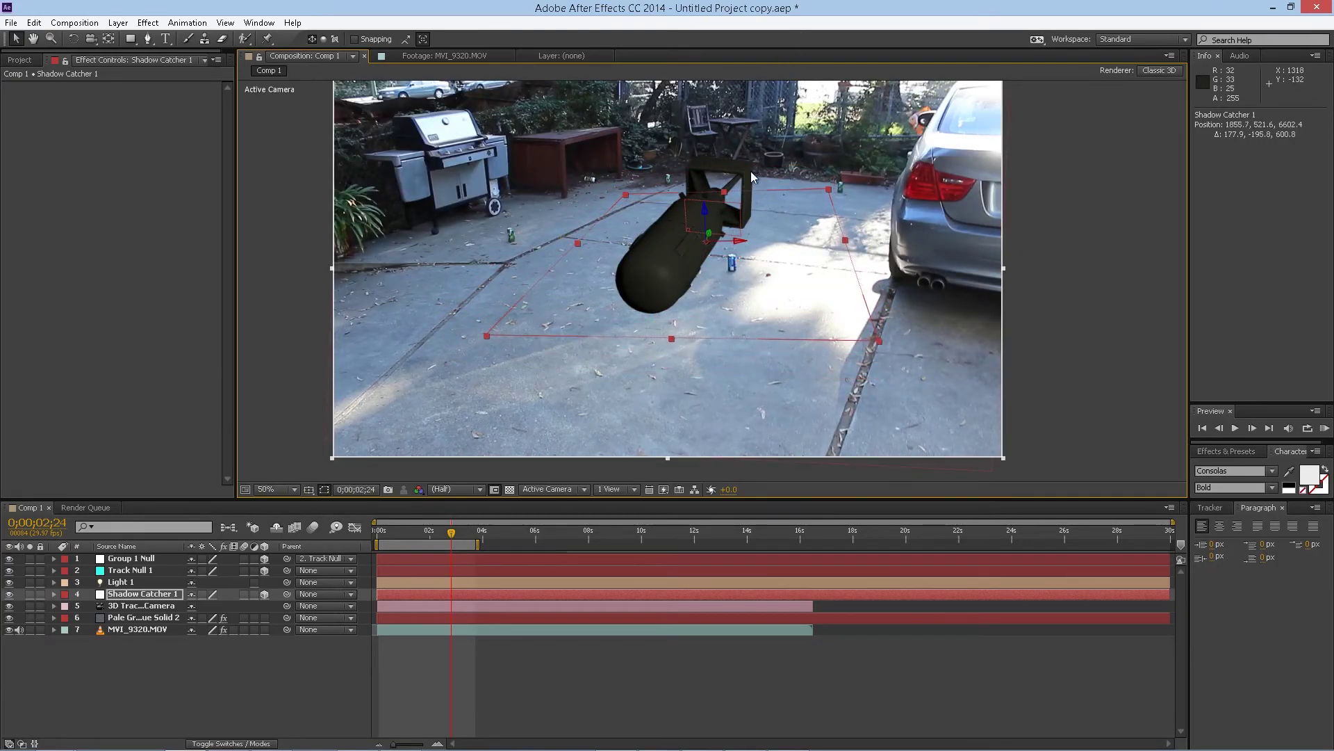
Switch to Custom View 1 and move Light 1 to a position of about 2186.3, -707.7, -1149.2
left_click(139, 580)
key("comma")
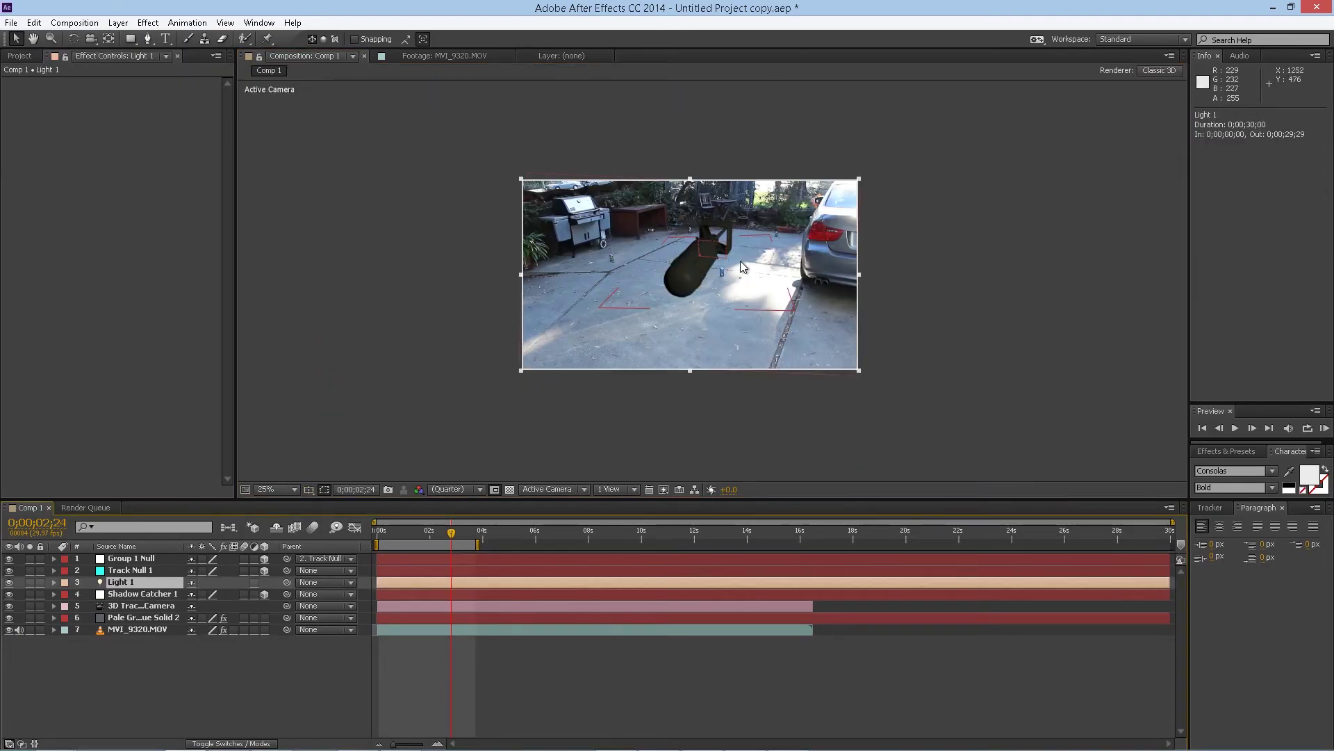
left_click(461, 490)
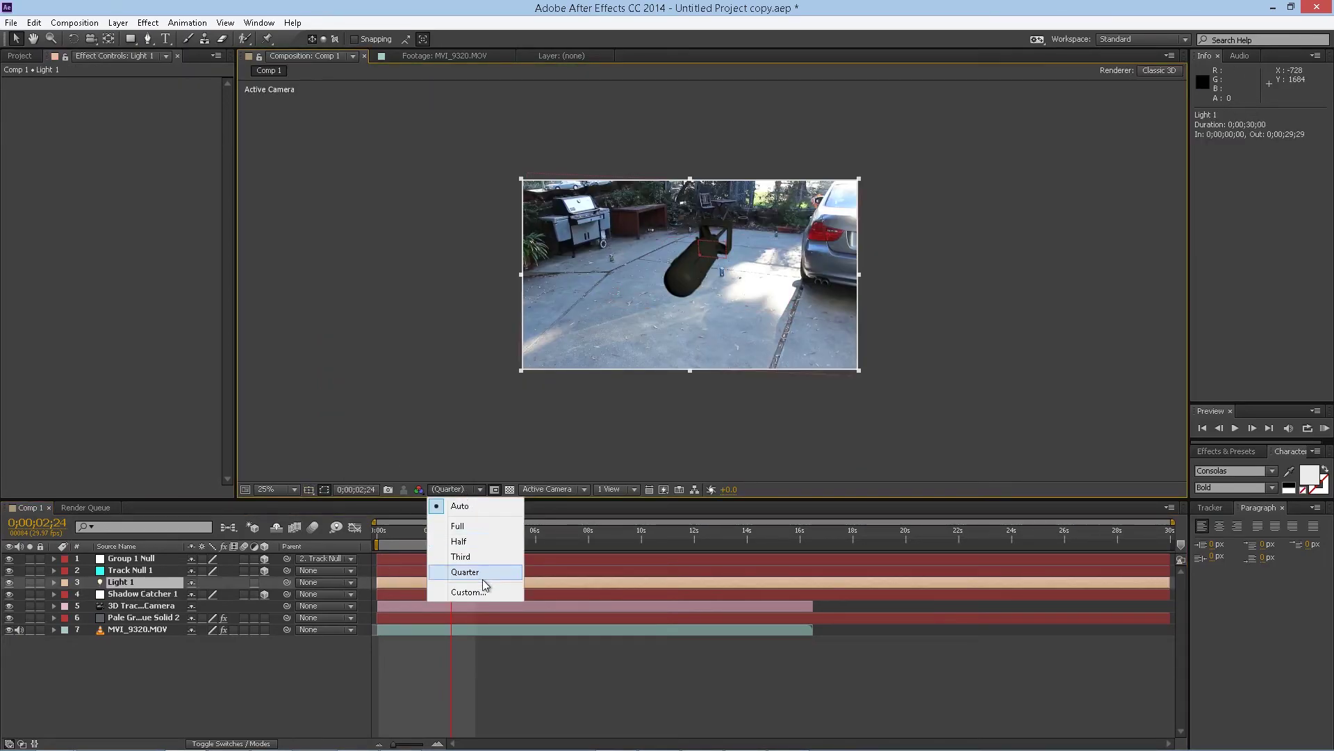
left_click(492, 490)
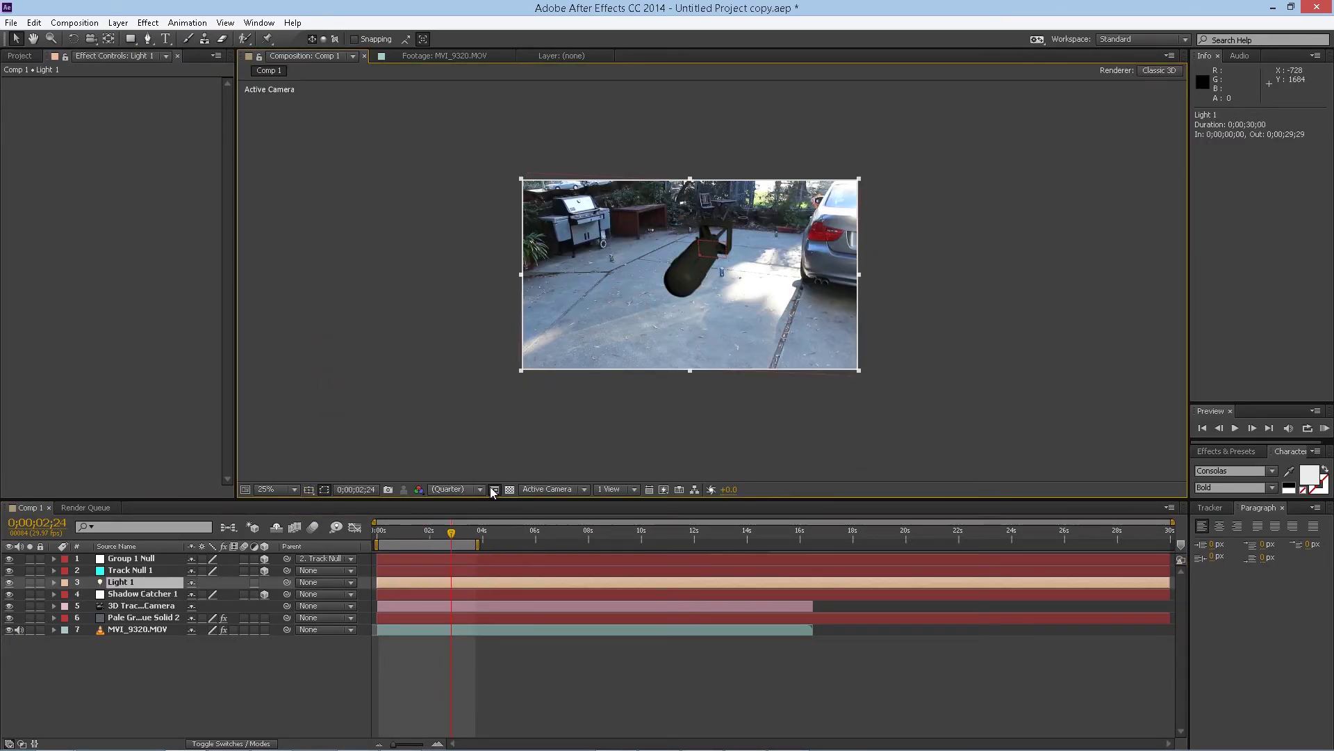
left_click(557, 495)
left_click(583, 640)
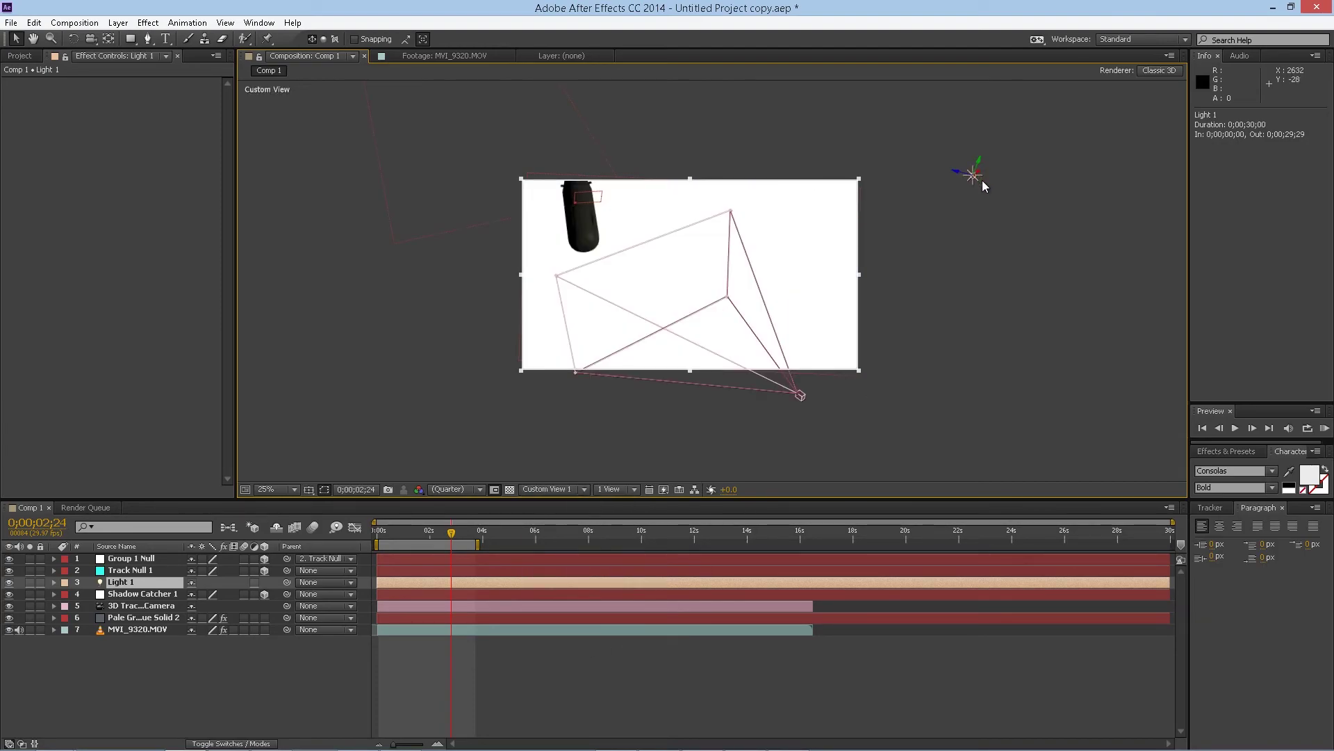
left_click_drag(976, 182, 869, 150)
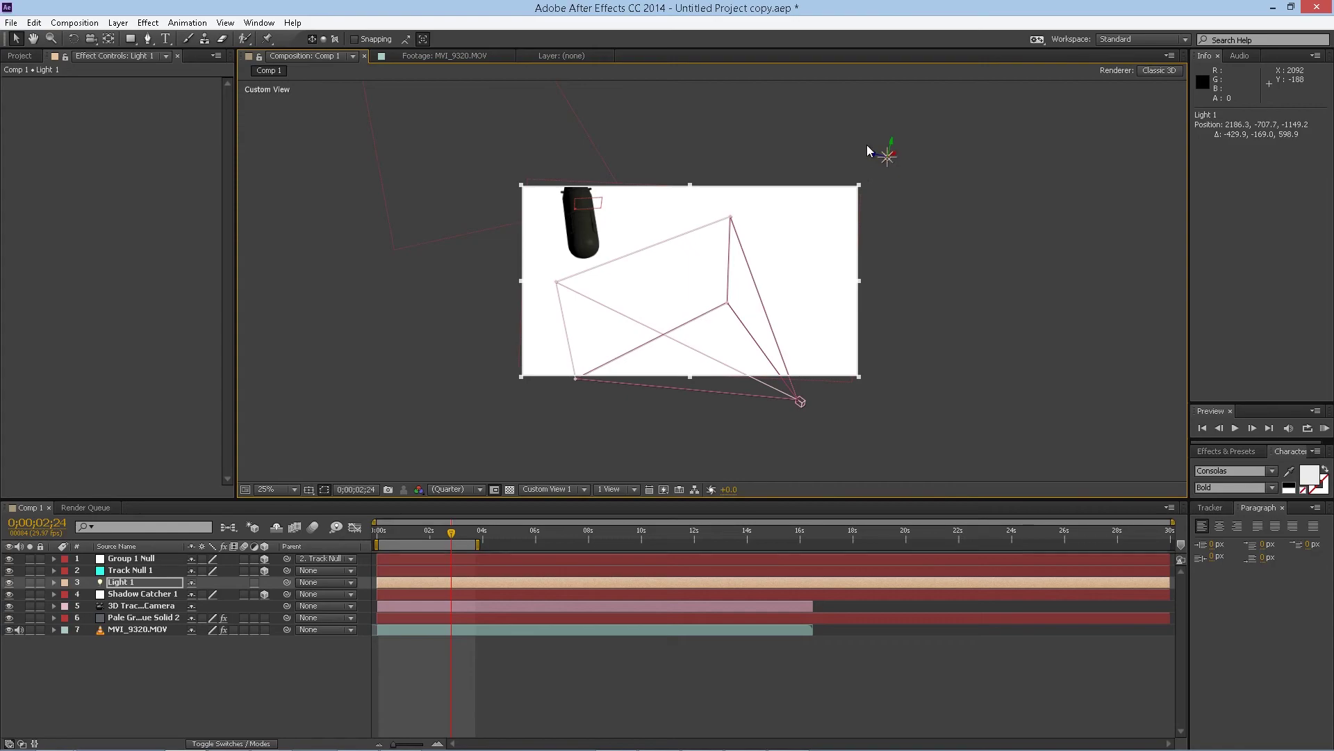
Return to the Active Camera view and preview the bomb in the footage from 0;00;00;20
left_click(546, 490)
left_click(553, 510)
scroll(702, 278, "up", 2)
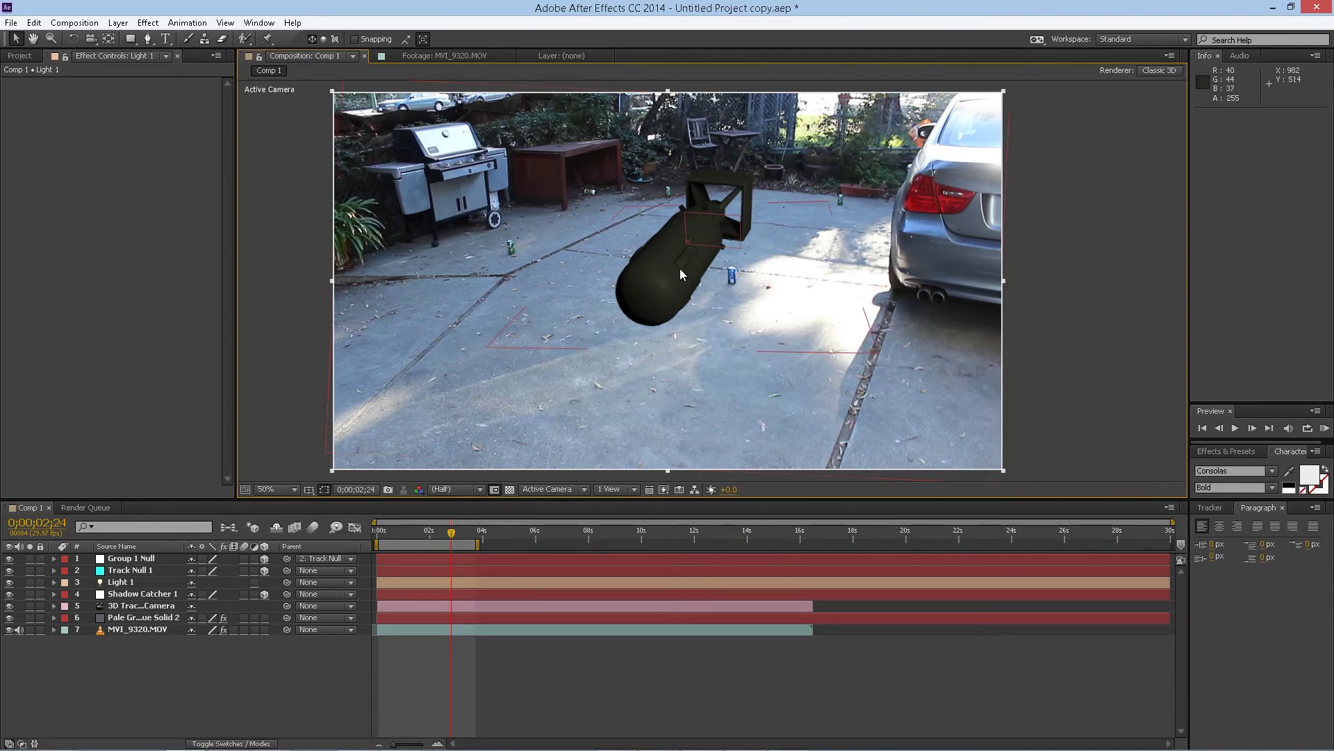
scroll(713, 280, "down", 2)
left_click(388, 531)
mouse_move(388, 532)
left_mouse_down()
mouse_move(448, 538)
mouse_move(394, 530)
left_mouse_up()
key("space")
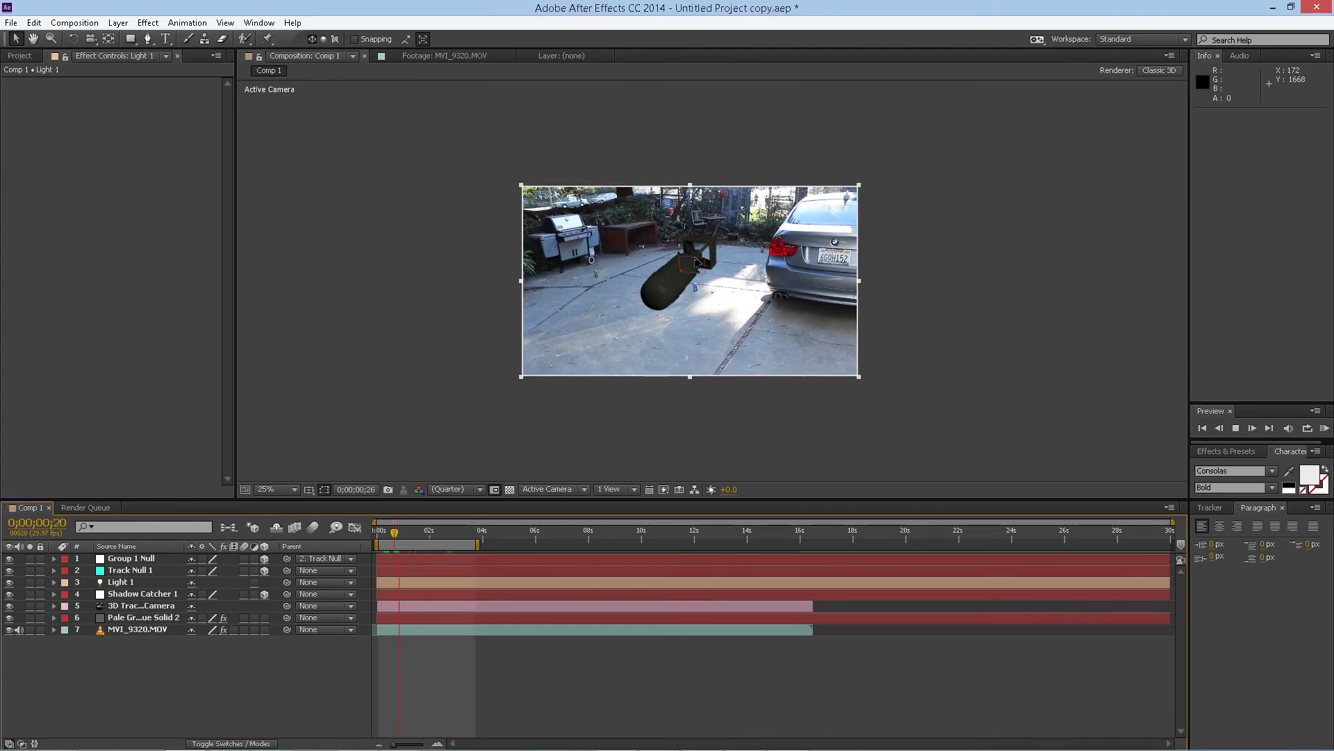